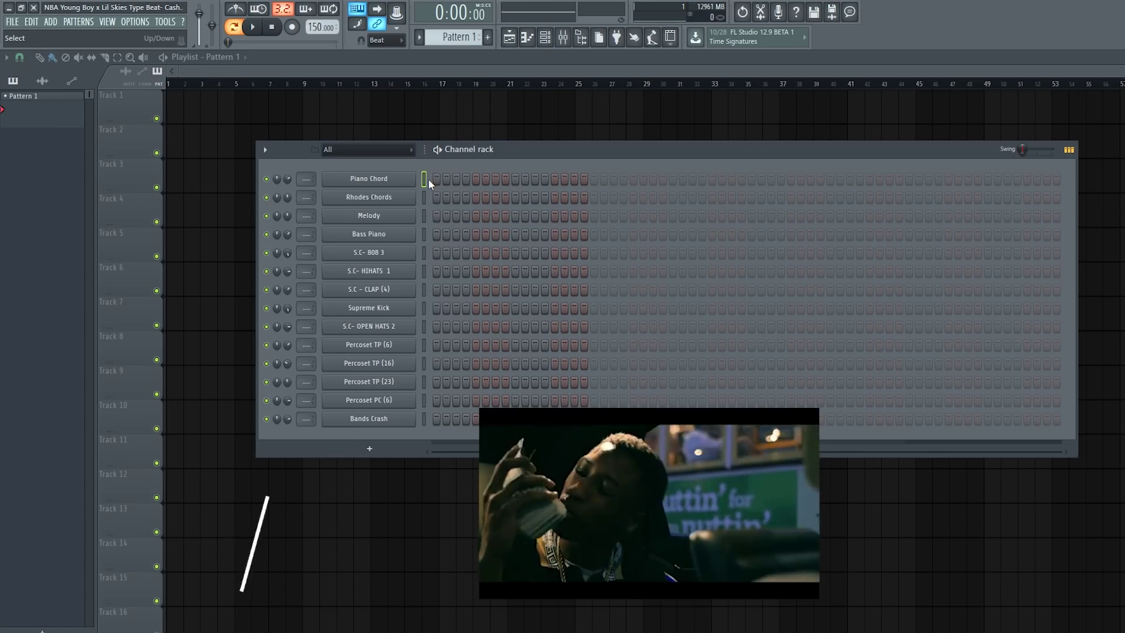
# - Drag the channel rack by its title bar to a new spot over the playlist
pyautogui.moveTo(475, 146); pyautogui.dragTo(547, 125)
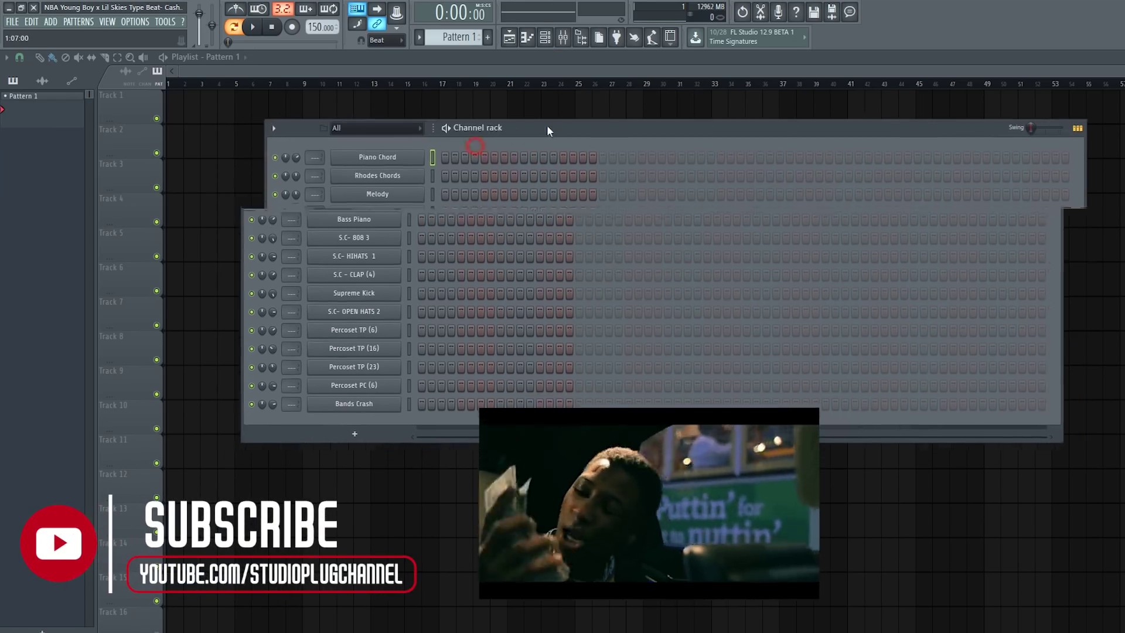
pyautogui.moveTo(589, 125)
pyautogui.mouseDown()
pyautogui.moveTo(525, 143)
pyautogui.moveTo(462, 118)
pyautogui.mouseUp()
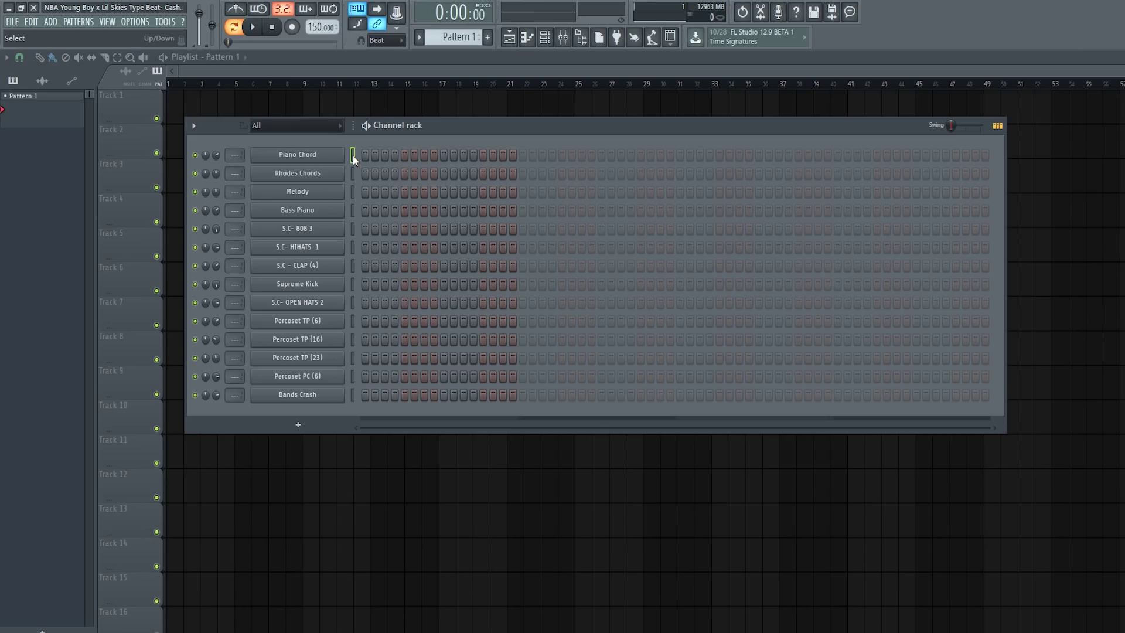
pyautogui.press('v')
pyautogui.click(352, 193)
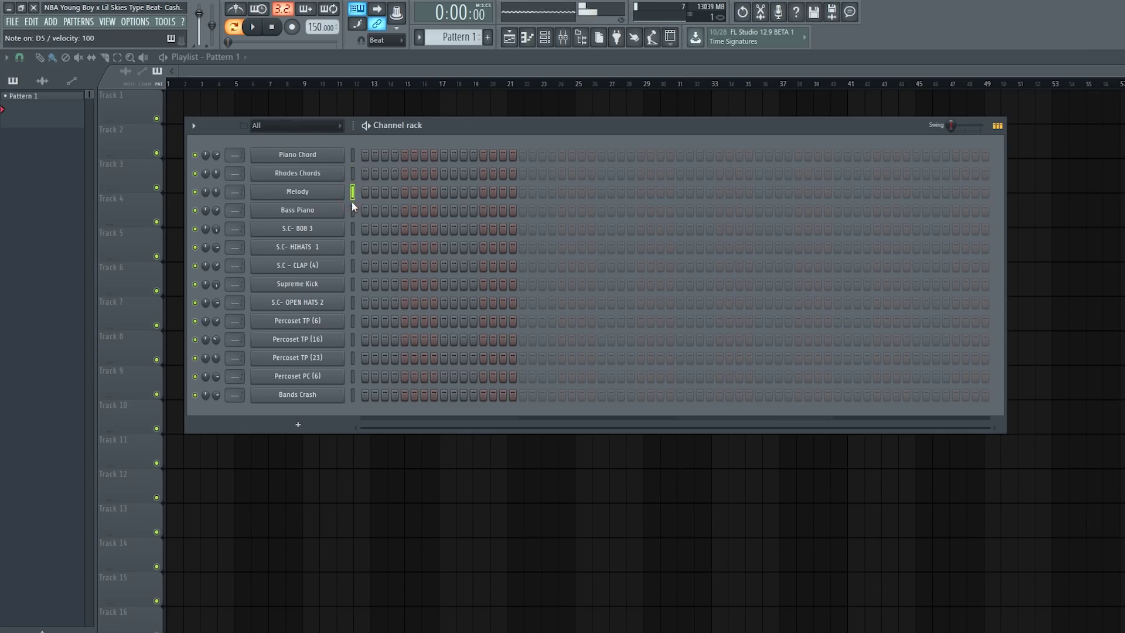
pyautogui.press('x')
pyautogui.click(351, 210)
pyautogui.click(352, 230)
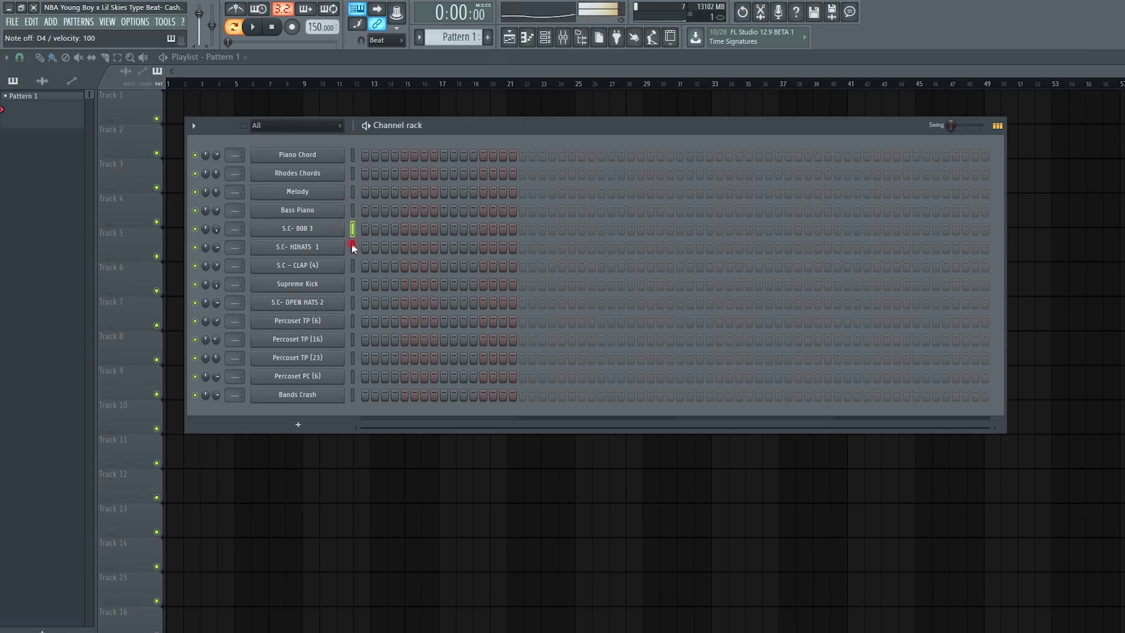
pyautogui.click(351, 265)
pyautogui.click(352, 302)
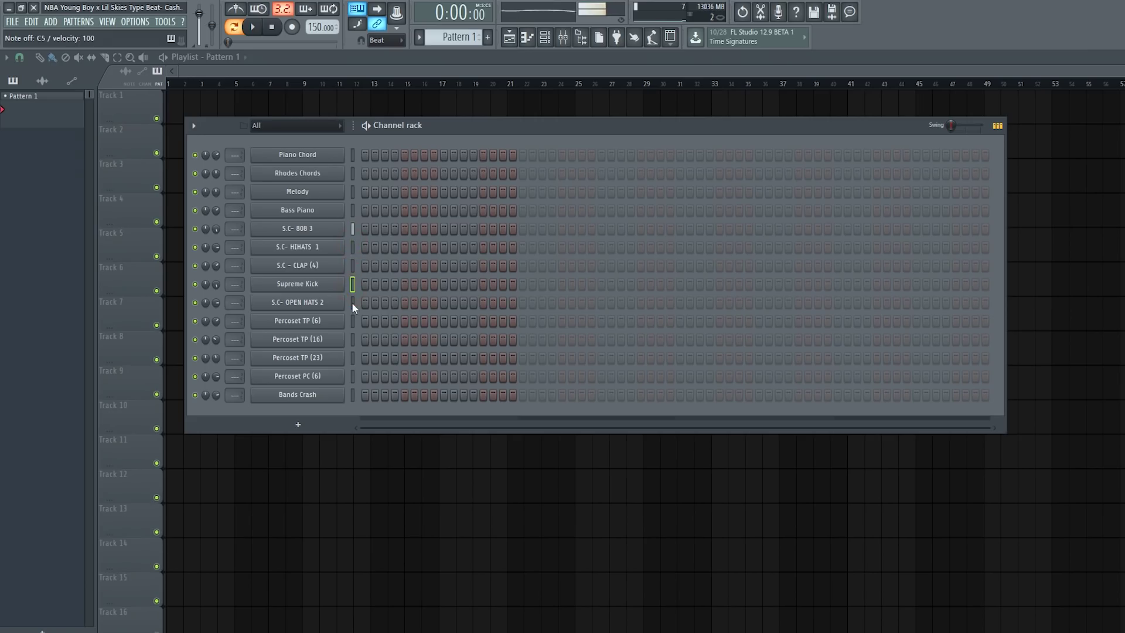
pyautogui.click(351, 321)
pyautogui.click(352, 340)
pyautogui.click(351, 377)
pyautogui.click(351, 395)
pyautogui.click(331, 163)
pyautogui.moveTo(516, 69)
pyautogui.mouseDown()
pyautogui.moveTo(570, 82)
pyautogui.moveTo(660, 70)
pyautogui.mouseUp()
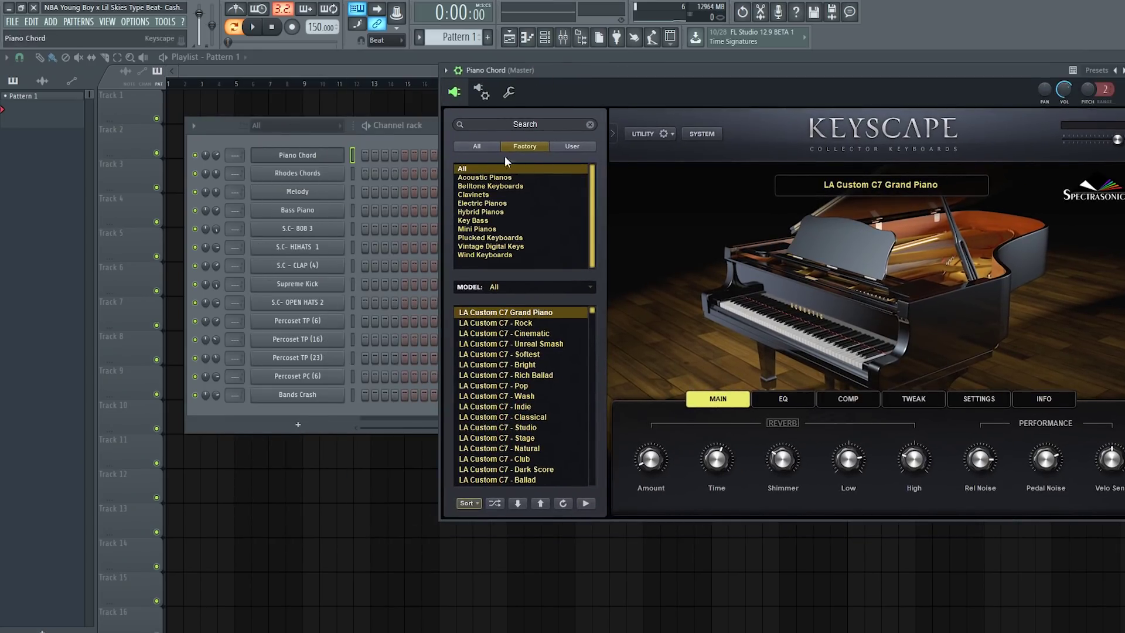
pyautogui.moveTo(594, 67); pyautogui.dragTo(549, 62)
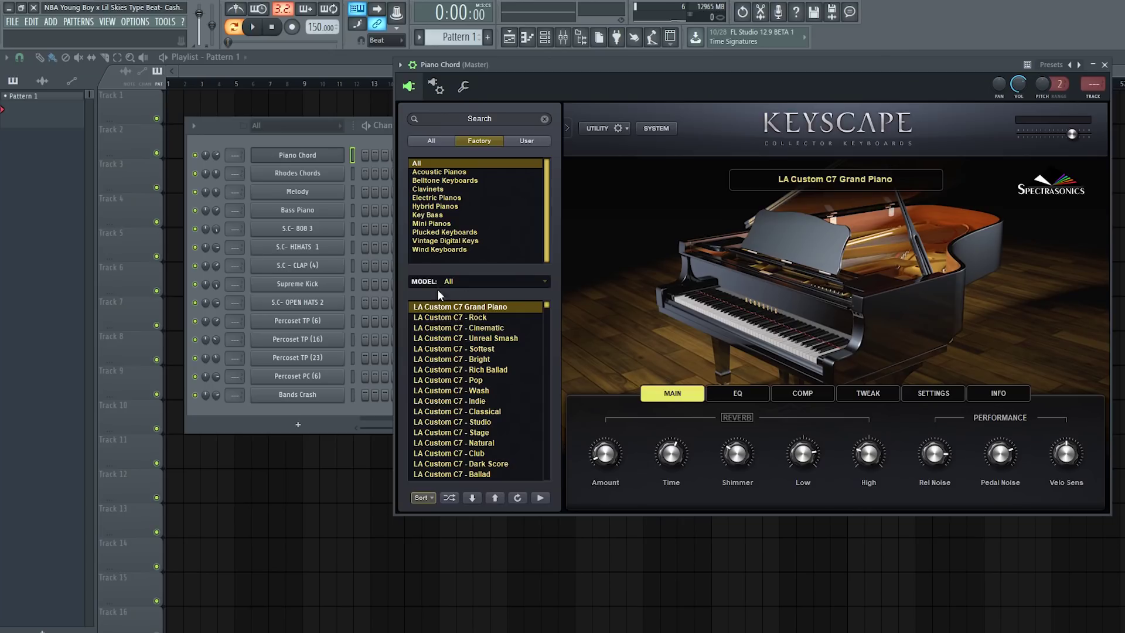
pyautogui.click(299, 209)
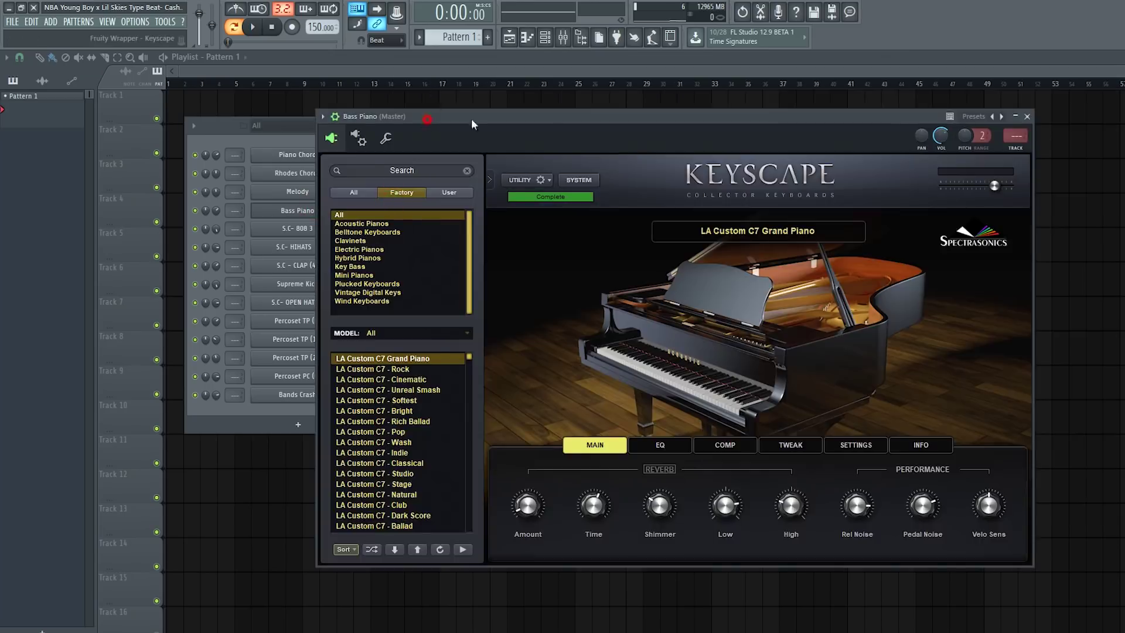
pyautogui.moveTo(471, 119); pyautogui.dragTo(671, 116)
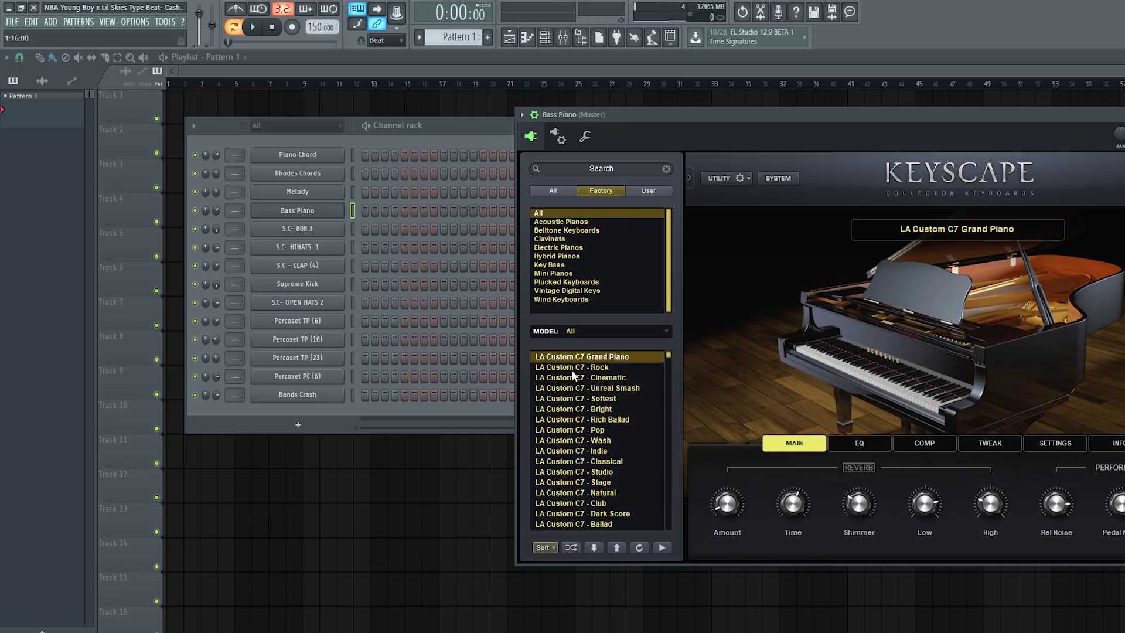
pyautogui.click(306, 190)
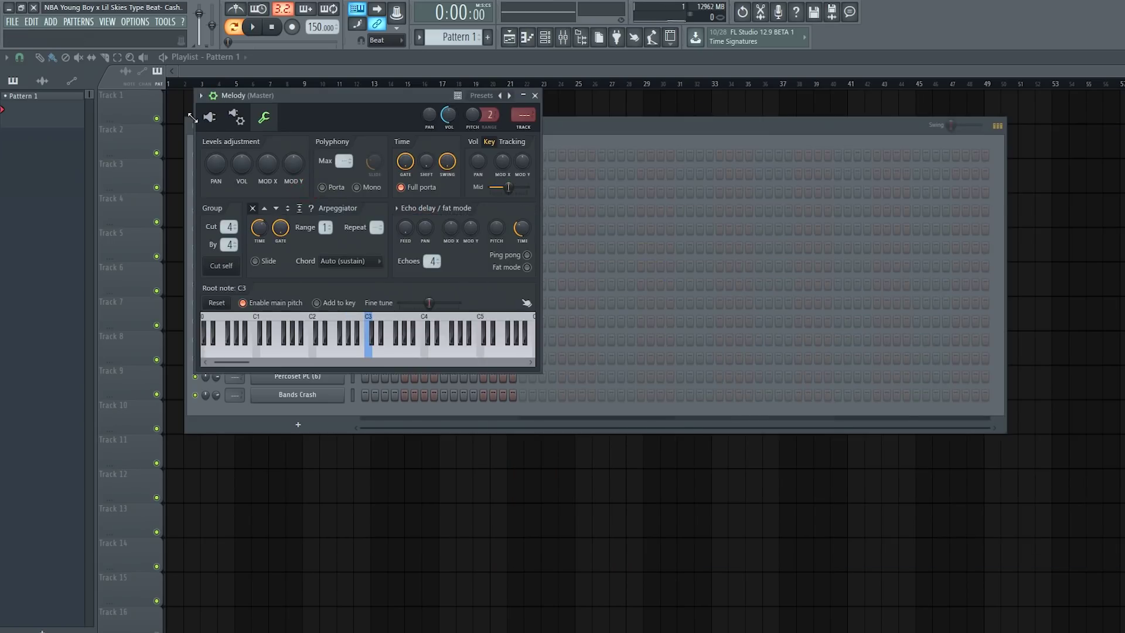
pyautogui.click(234, 118)
pyautogui.moveTo(233, 119); pyautogui.dragTo(586, 120)
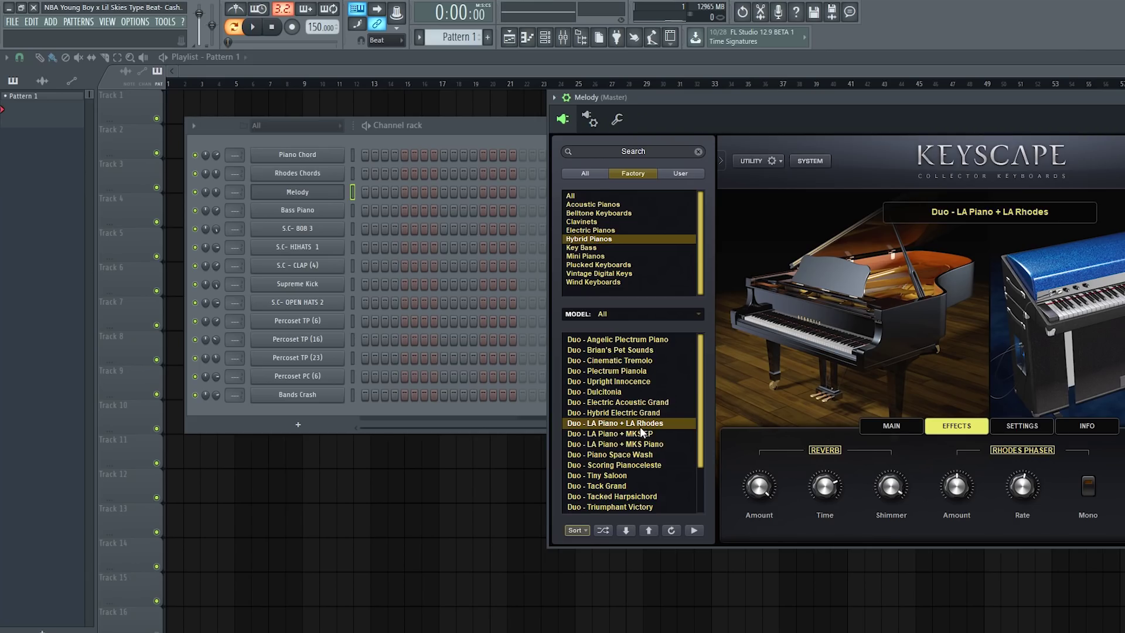
pyautogui.click(283, 176)
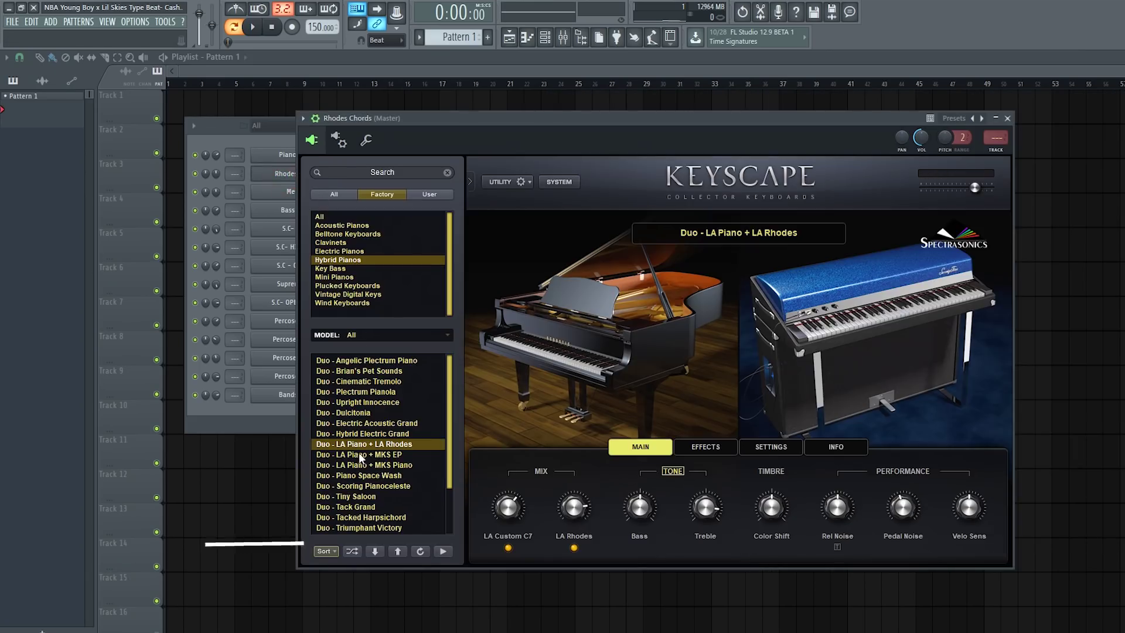
pyautogui.click(308, 170)
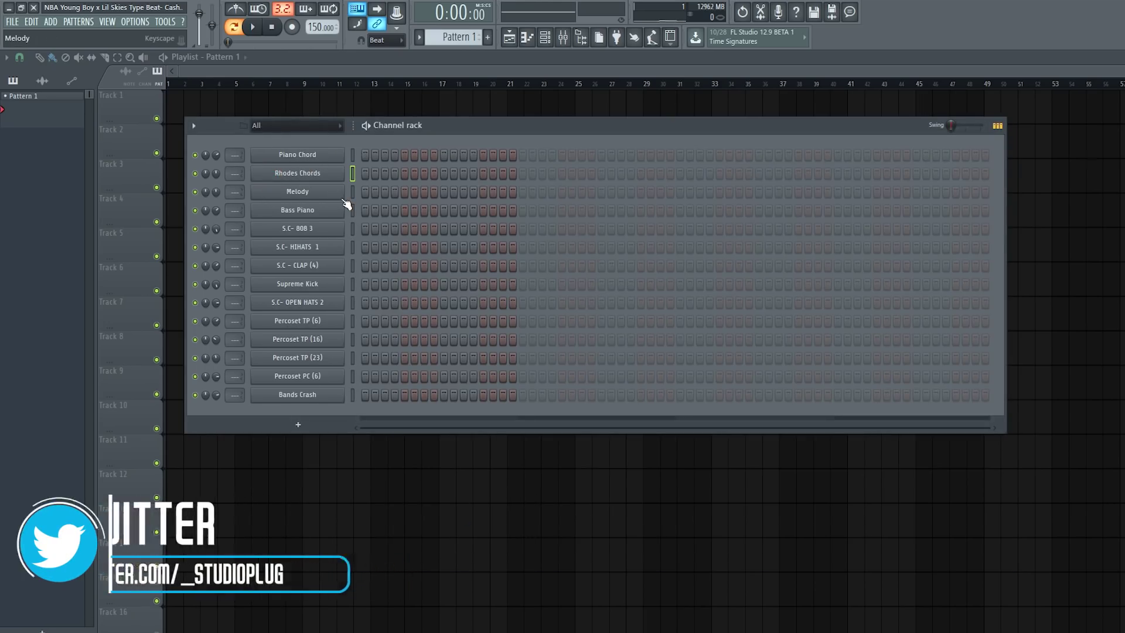
pyautogui.click(341, 160)
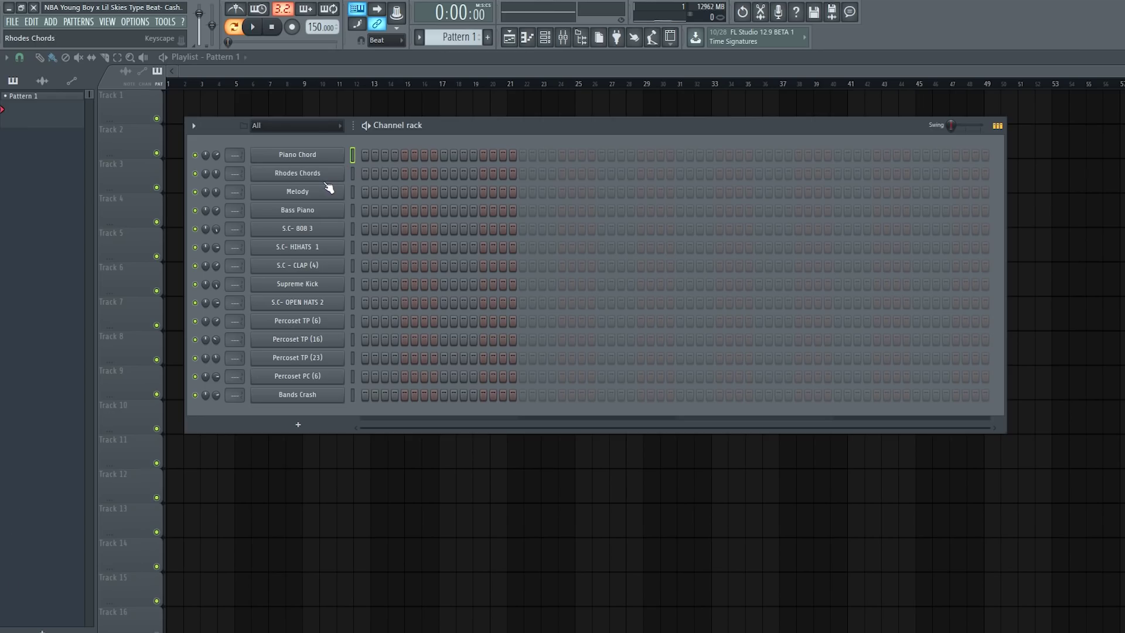
# - Build a first chord on D3, F3, A3 and A#3 in the Piano Chord piano roll
pyautogui.rightClick(322, 151)
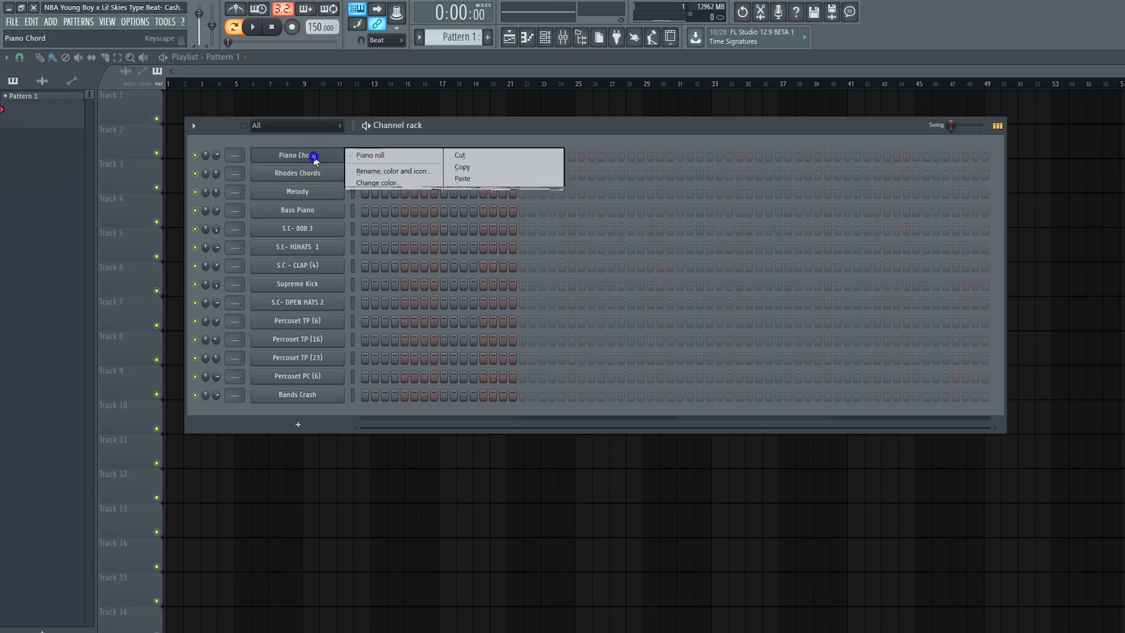
pyautogui.click(360, 151)
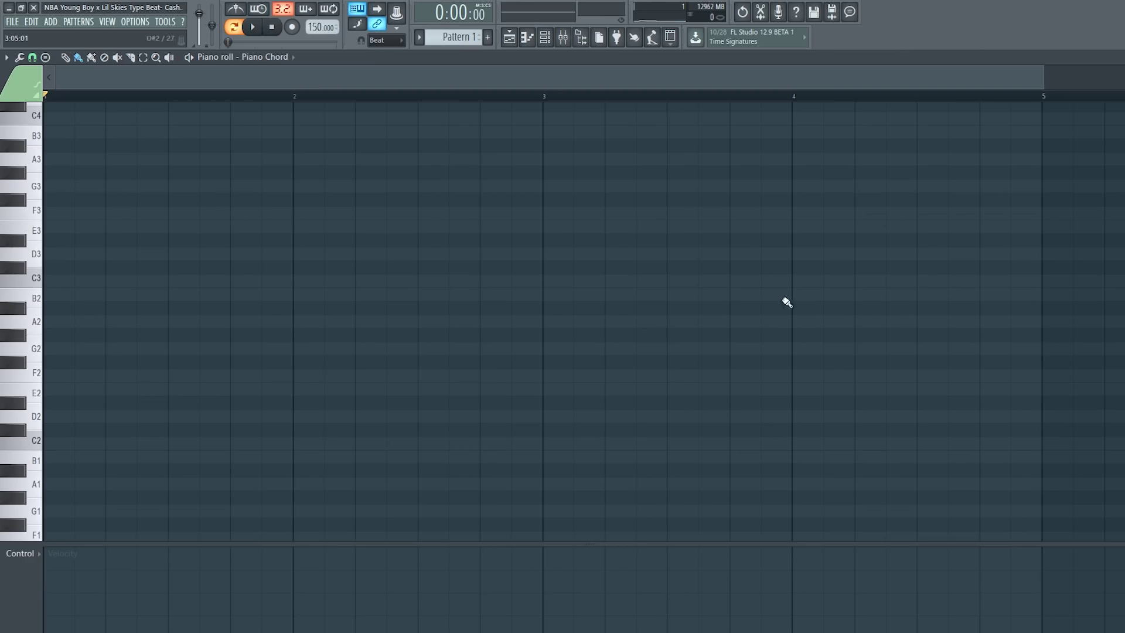
pyautogui.scroll(-4, 21, 317)
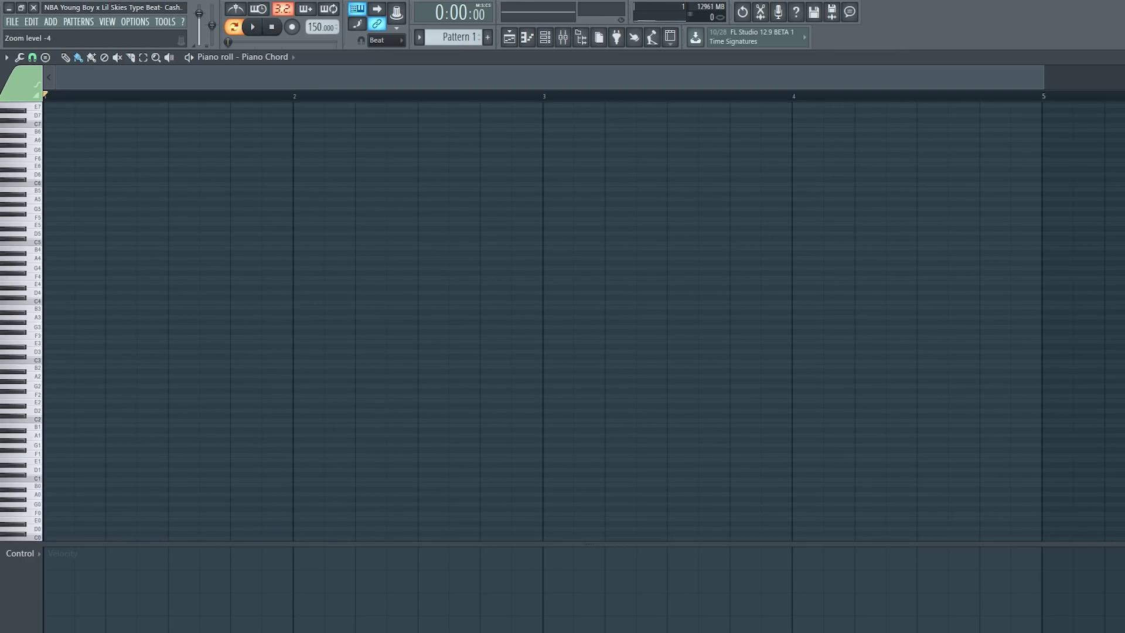
pyautogui.scroll(1, 21, 317)
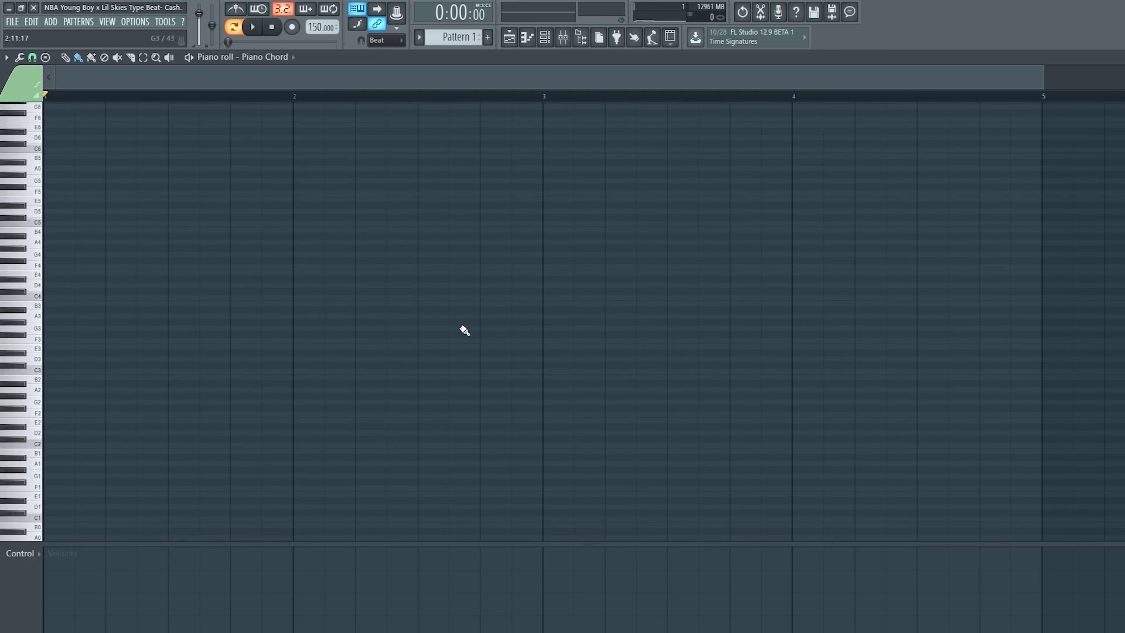
pyautogui.click(51, 359)
pyautogui.click(51, 335)
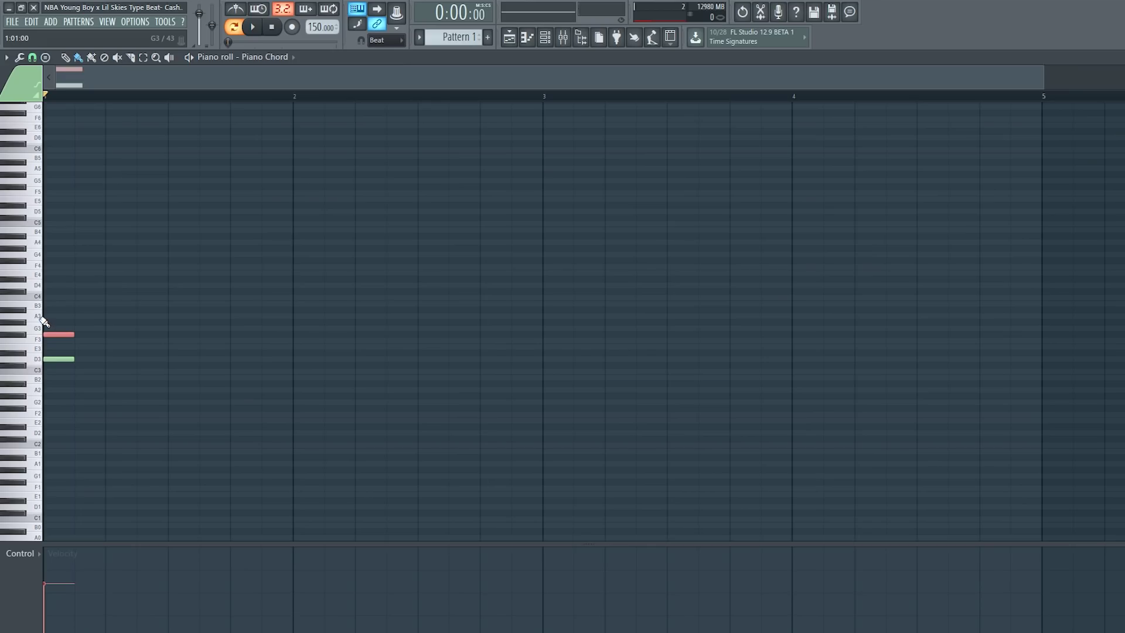
pyautogui.press('space')
pyautogui.press('space')
pyautogui.click(47, 333)
pyautogui.moveTo(48, 335); pyautogui.dragTo(54, 317)
pyautogui.click(61, 312)
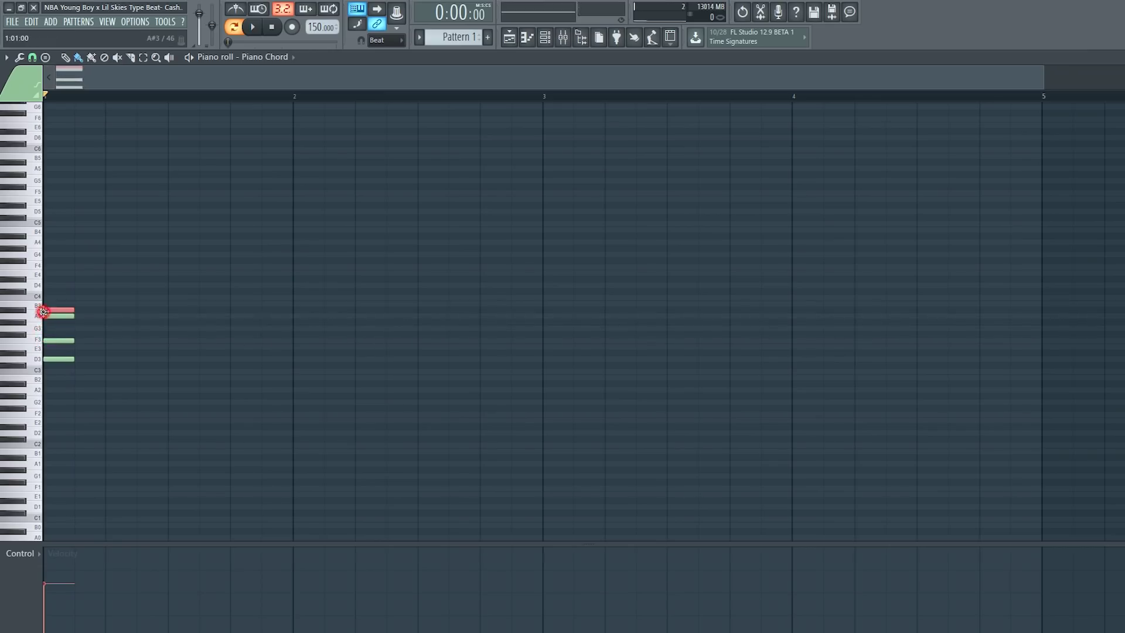
pyautogui.press('space')
pyautogui.press('space')
# - Raise the four chord notes two octaves and lengthen them to half a bar
pyautogui.click(98, 302)
pyautogui.hotkey('ctrl', 'Up')
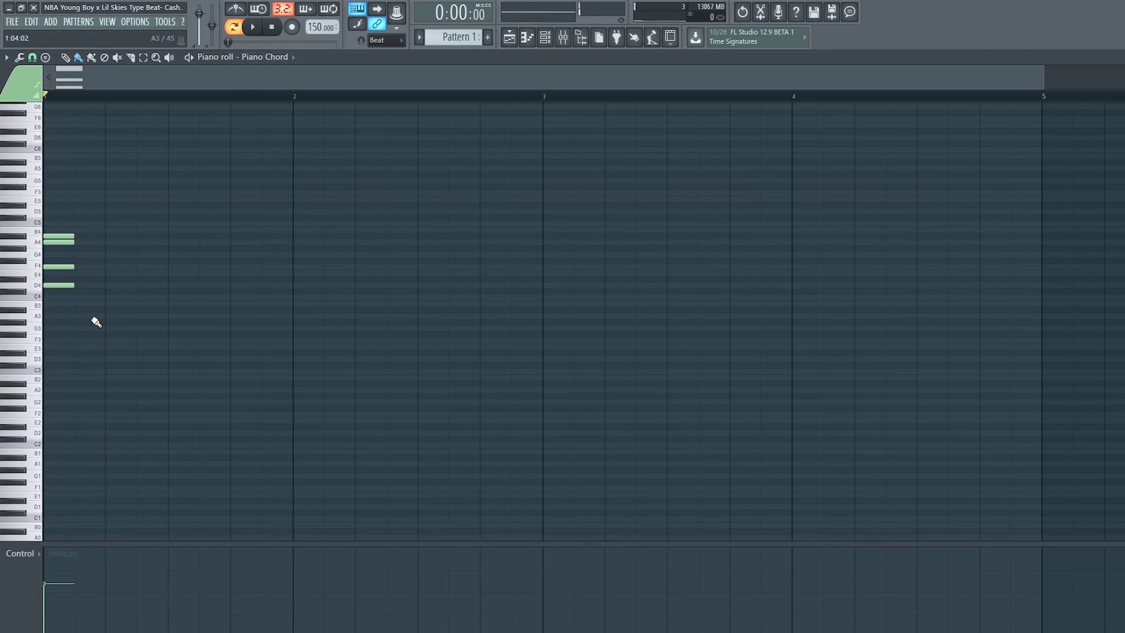
pyautogui.hotkey('ctrl', 'Up')
pyautogui.moveTo(65, 144)
pyautogui.mouseDown()
pyautogui.moveTo(58, 246)
pyautogui.moveTo(98, 216)
pyautogui.mouseUp()
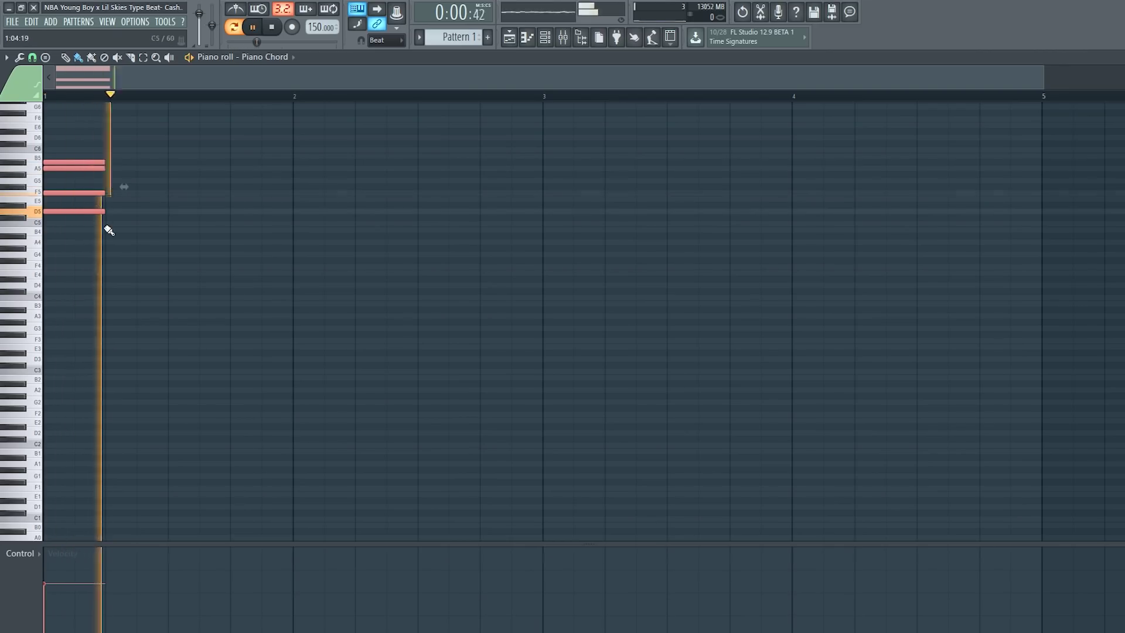
pyautogui.press('space')
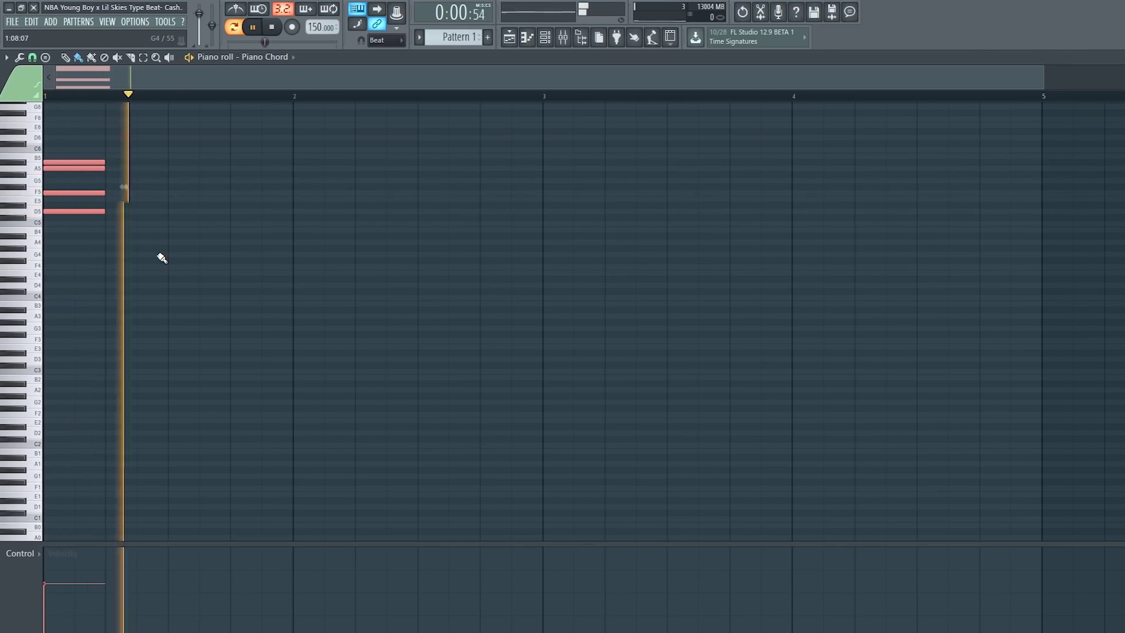
pyautogui.press('space')
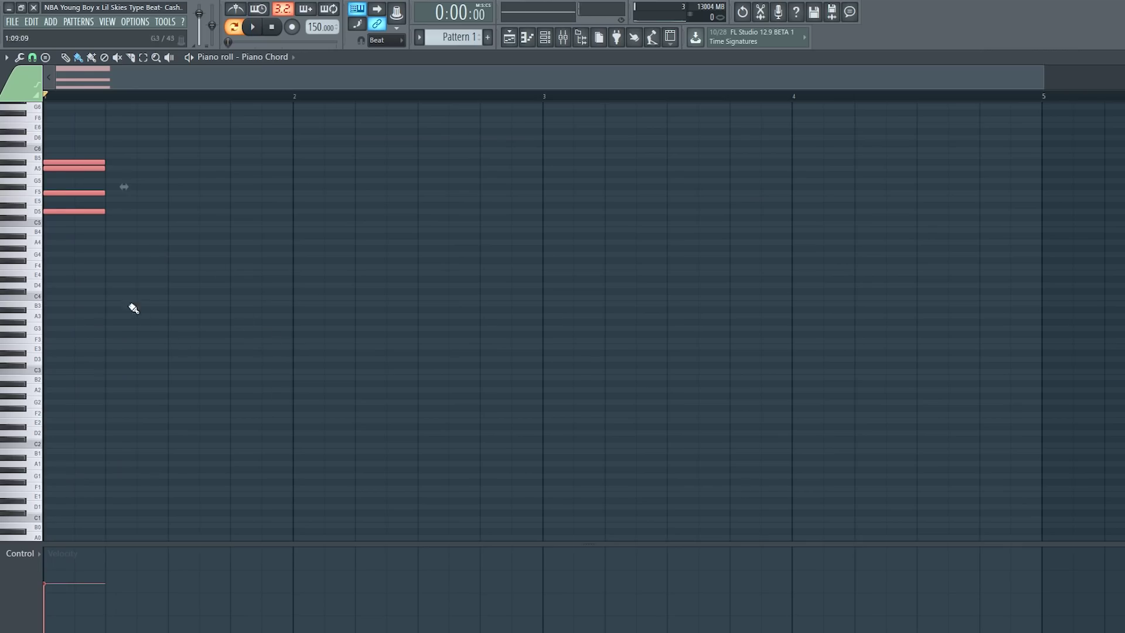
pyautogui.press('space')
pyautogui.press('space')
pyautogui.moveTo(106, 213); pyautogui.dragTo(159, 212)
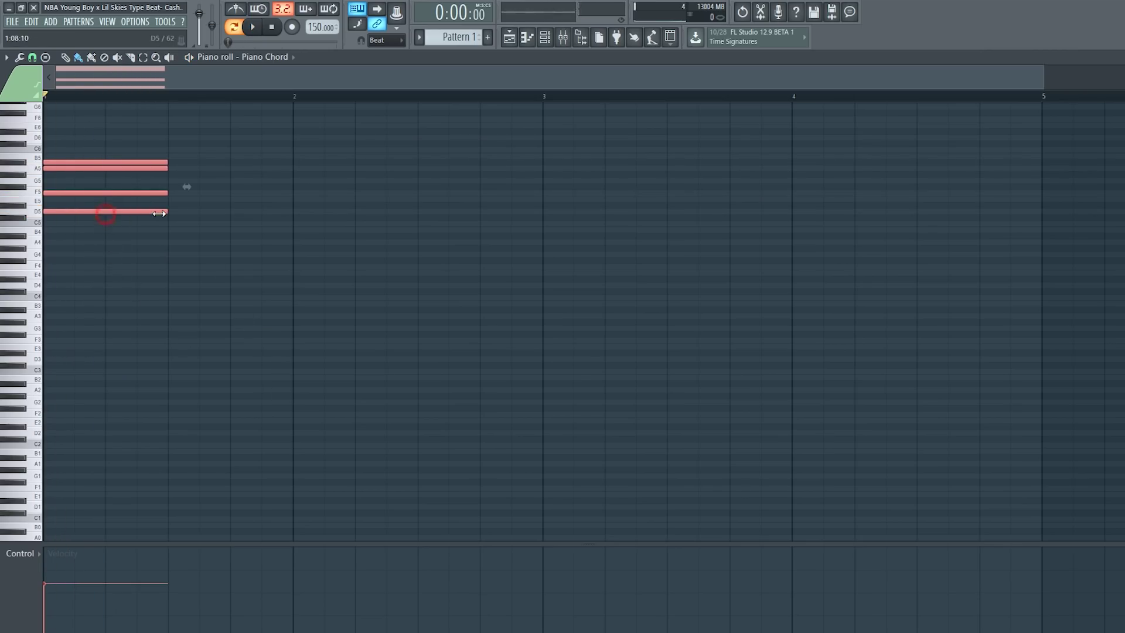
pyautogui.press('space')
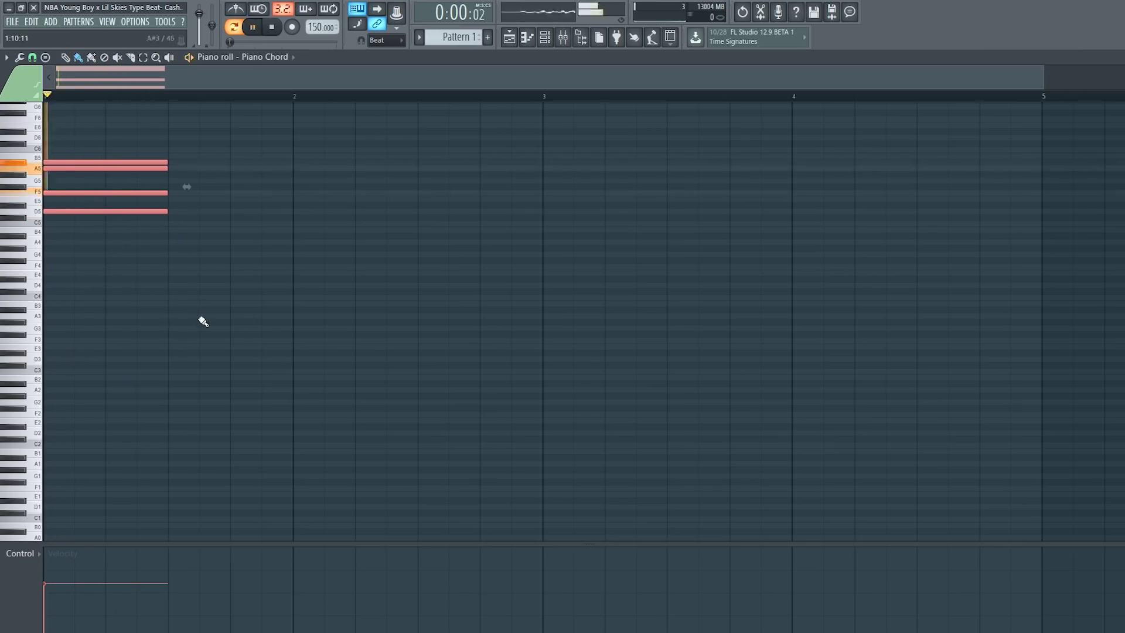
pyautogui.press('space')
# - Add a G4 note, then copy the F5, D5 and A#5 notes into the bar's second half
pyautogui.click(180, 255)
pyautogui.press('space')
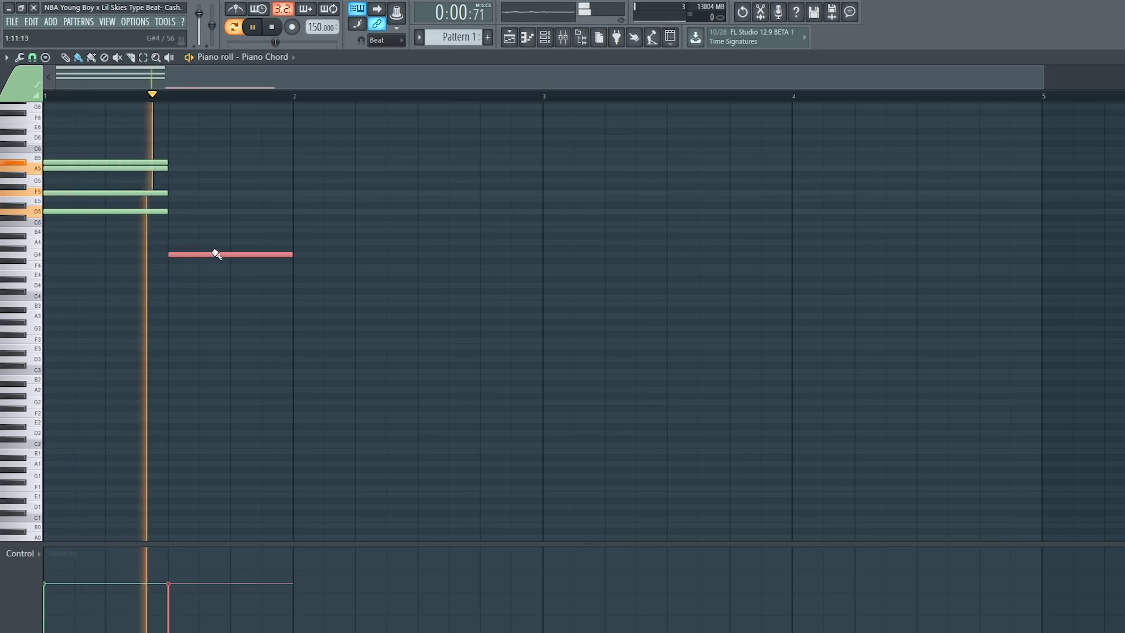
pyautogui.press('space')
pyautogui.scroll(1, 219, 256)
pyautogui.scroll(2, 219, 257)
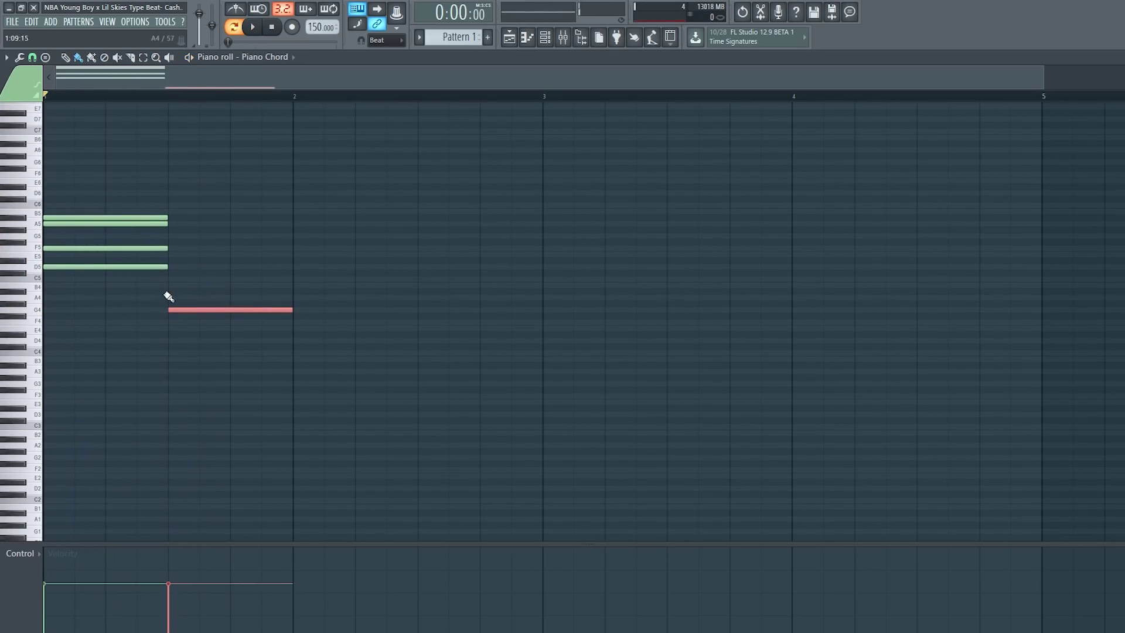
pyautogui.moveTo(156, 283); pyautogui.dragTo(43, 227)
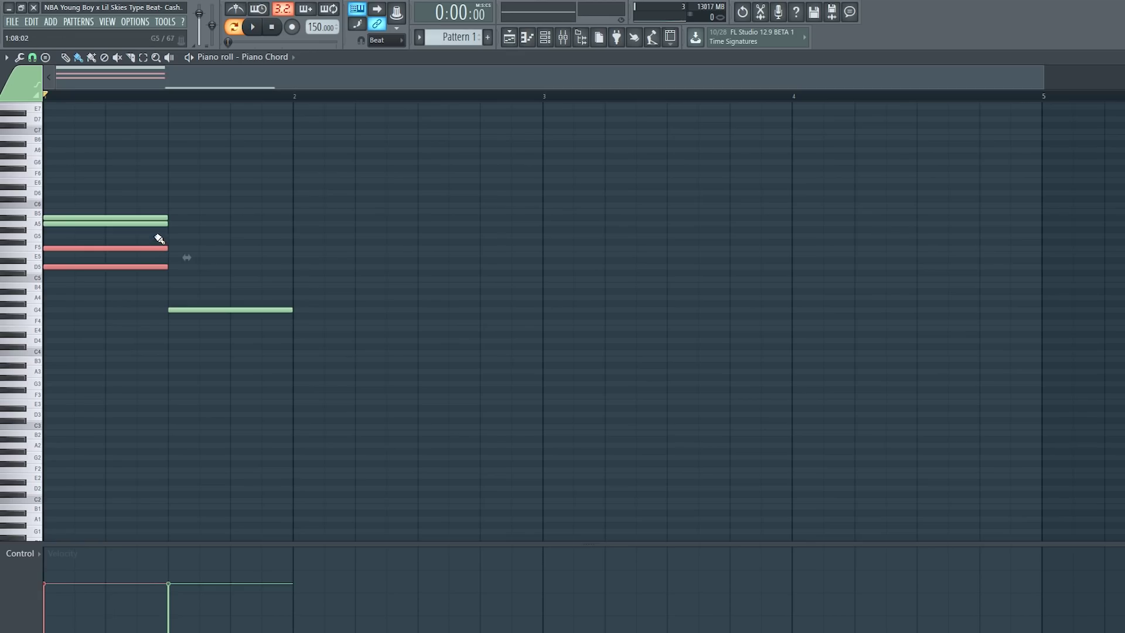
pyautogui.keyDown('ctrl'); pyautogui.keyDown('shift'); pyautogui.click(150, 216); pyautogui.keyUp('shift'); pyautogui.keyUp('ctrl')
pyautogui.moveTo(151, 216); pyautogui.dragTo(280, 219)
pyautogui.press('space')
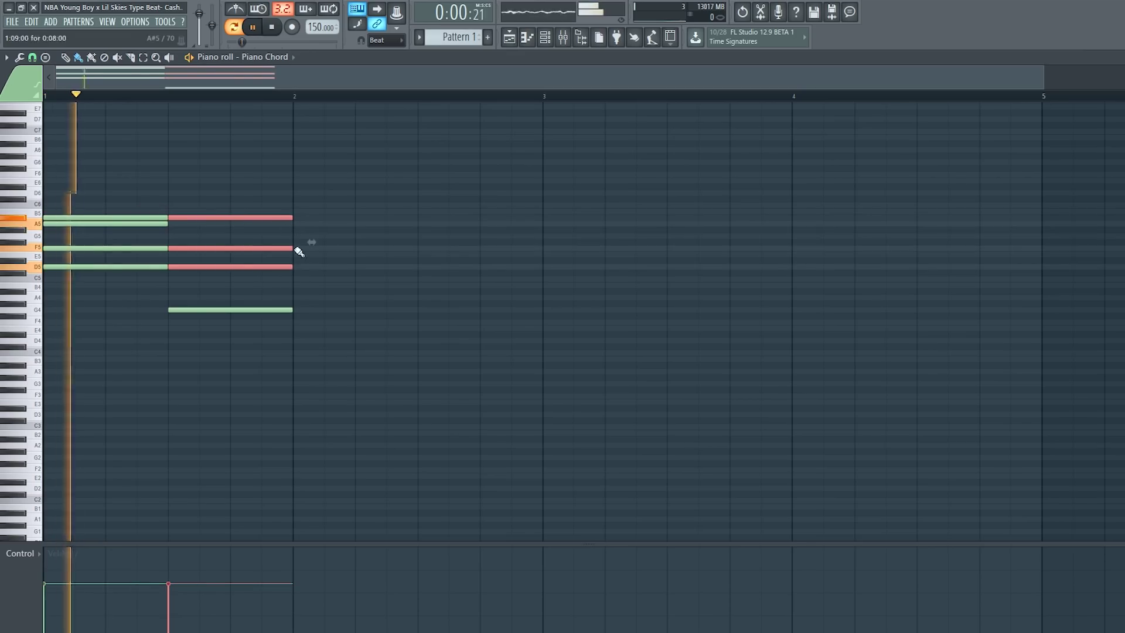
pyautogui.scroll(1, 325, 286)
pyautogui.press('space')
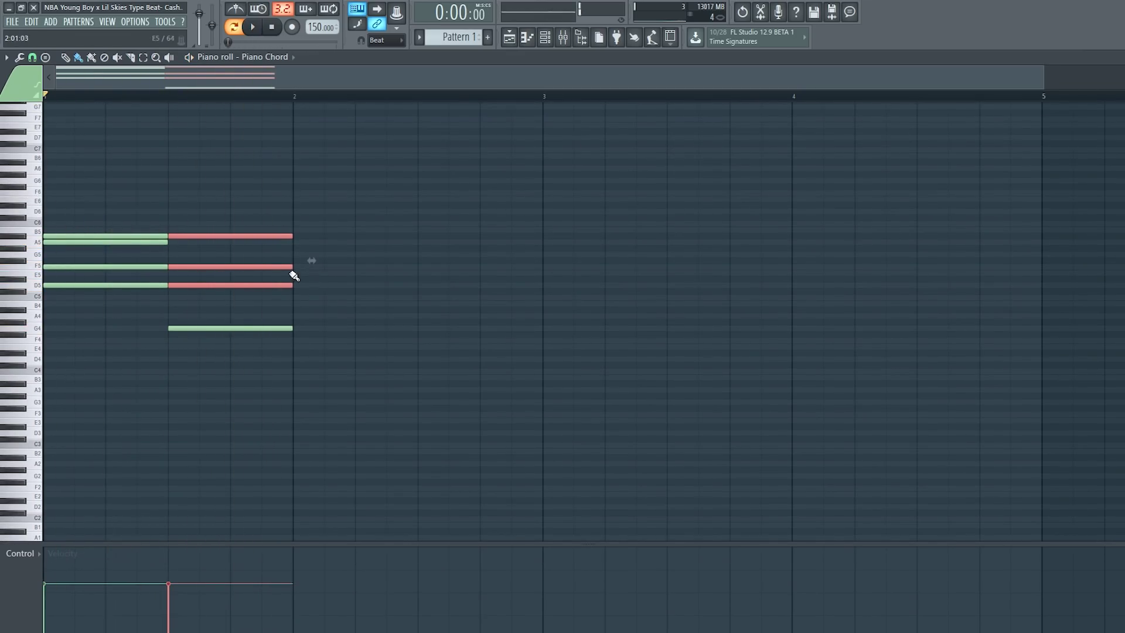
# - Top the second chord with C6 and a high note settled on F6
pyautogui.click(171, 224)
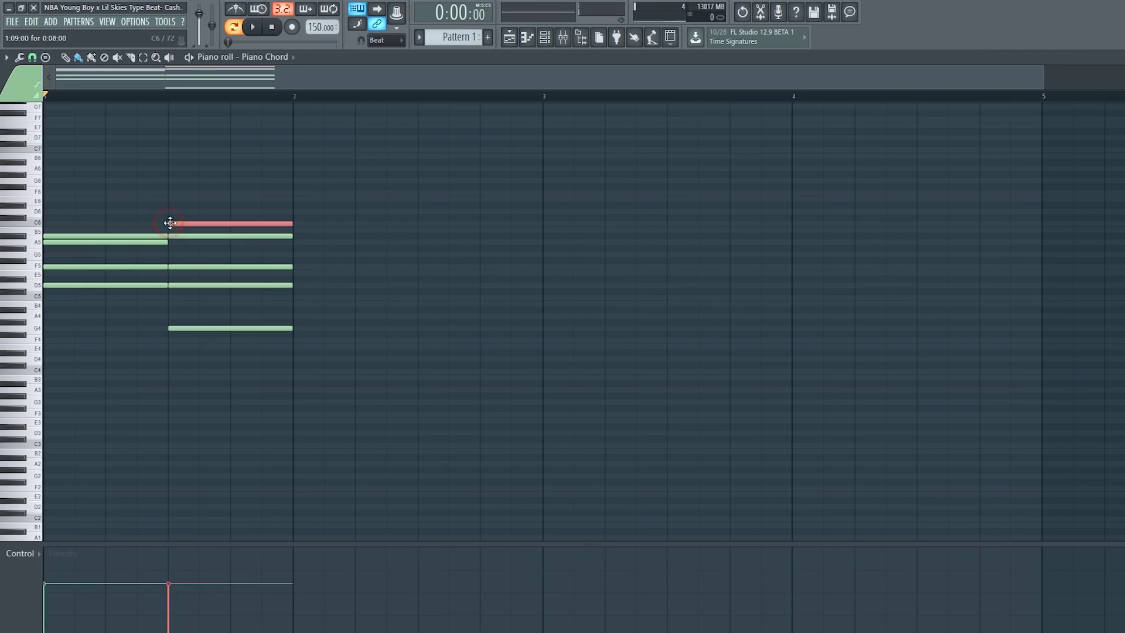
pyautogui.press('space')
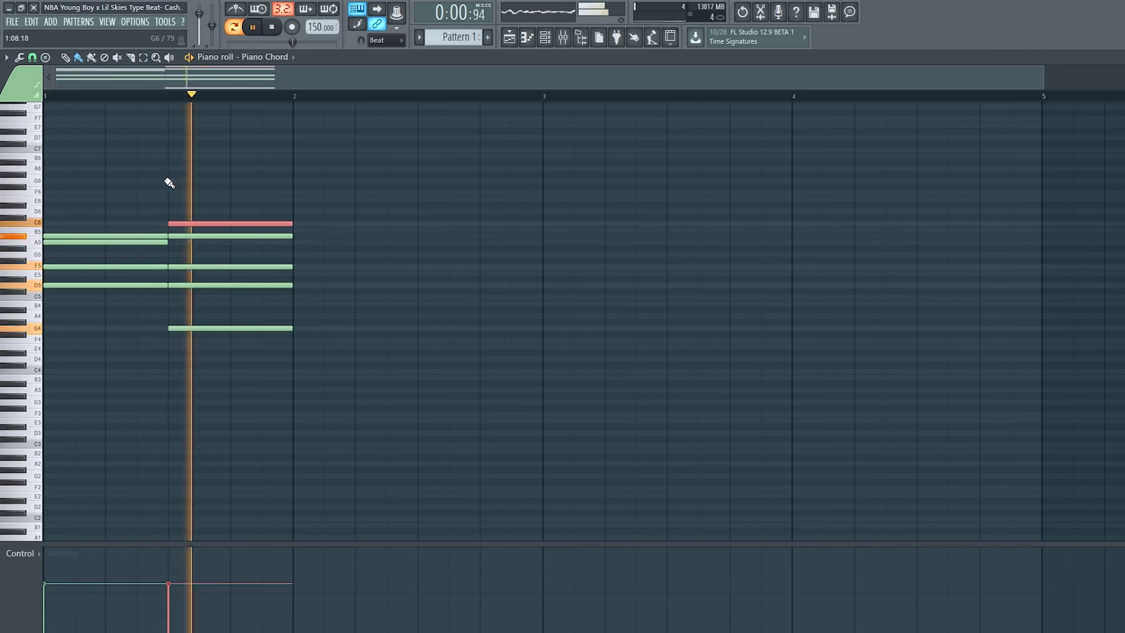
pyautogui.press('space')
pyautogui.press('space')
pyautogui.press('space')
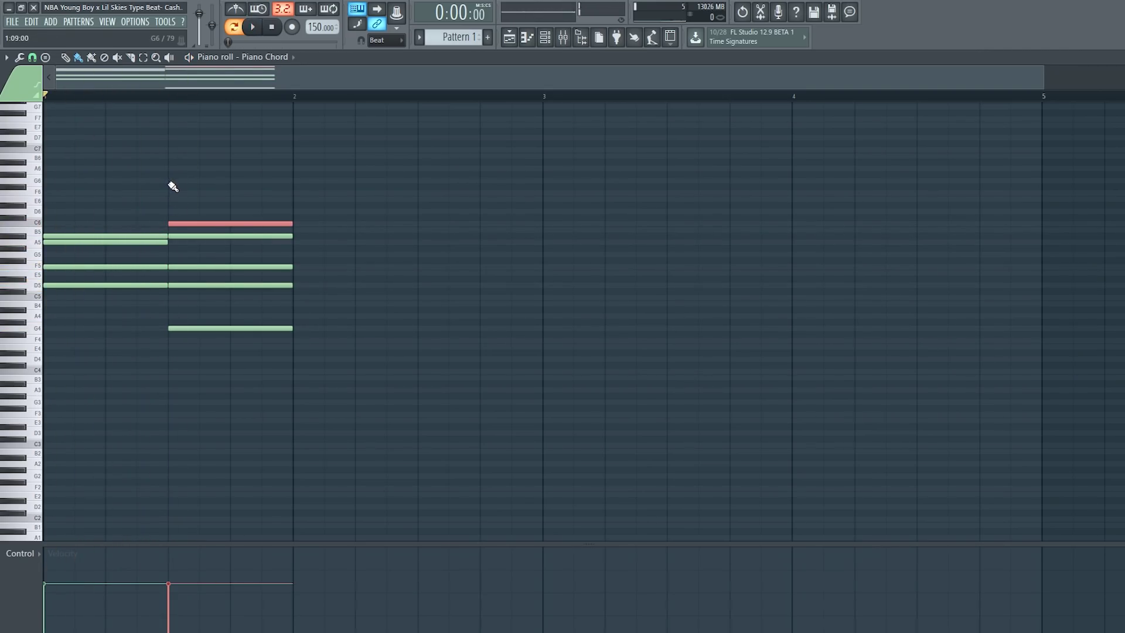
pyautogui.click(170, 182)
pyautogui.press('space')
pyautogui.press('space')
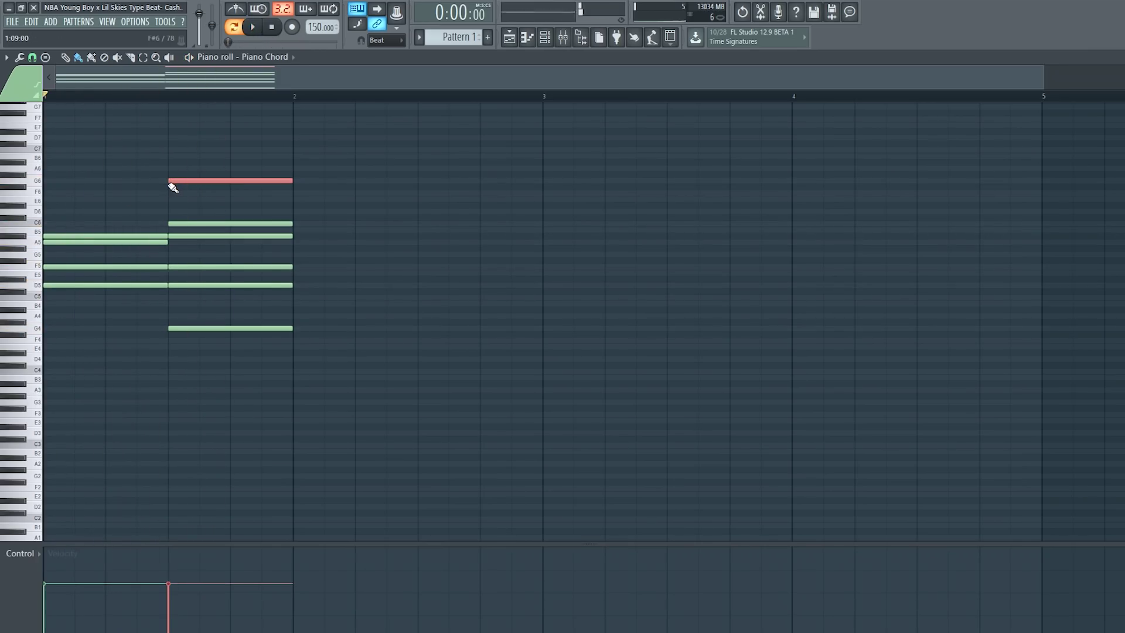
pyautogui.press('space')
pyautogui.moveTo(173, 186); pyautogui.dragTo(178, 195)
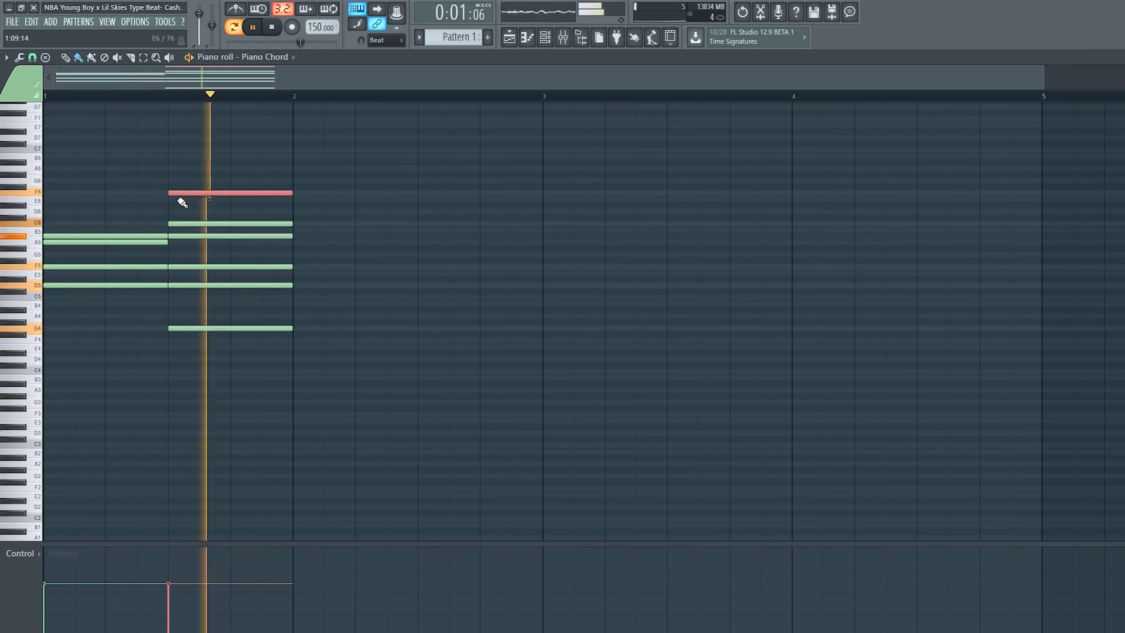
pyautogui.press('space')
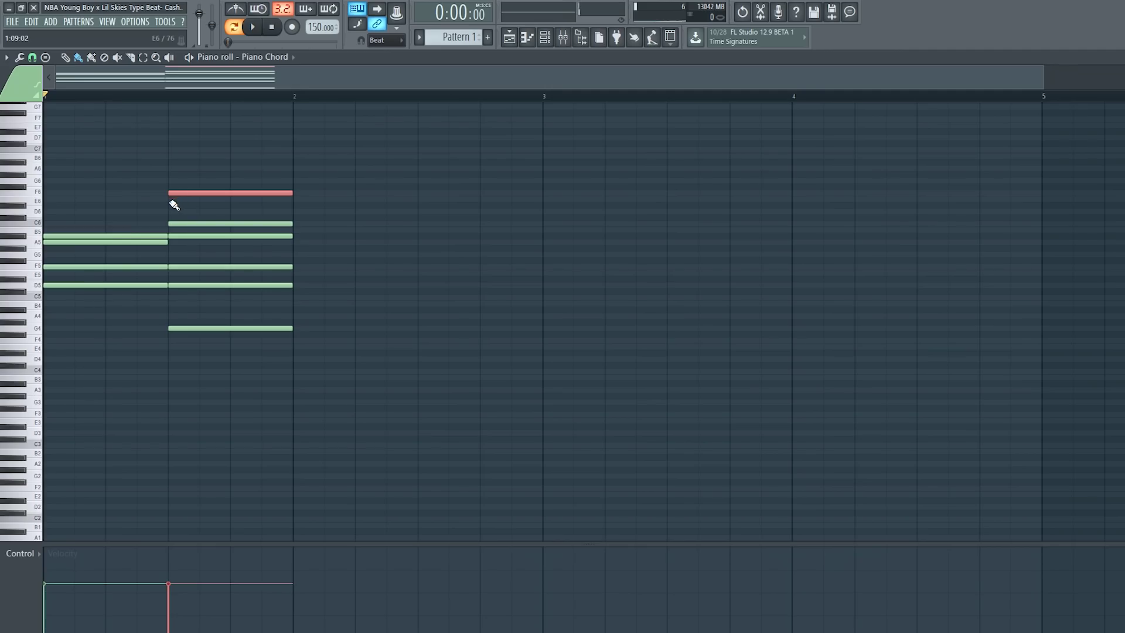
pyautogui.press('space')
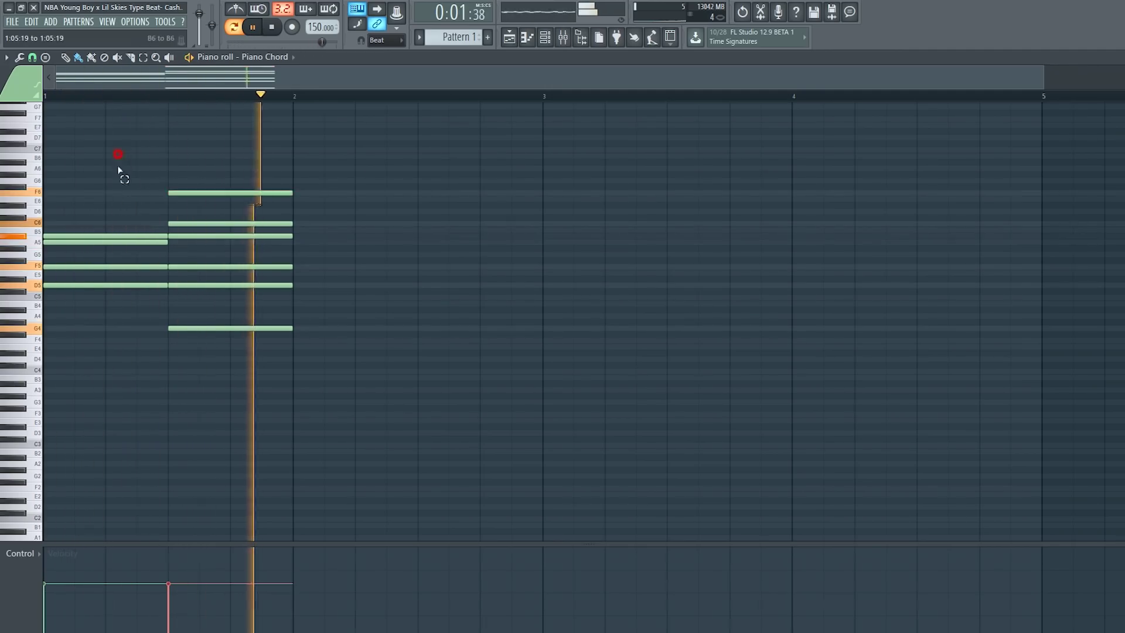
# - Duplicate the bar-one chords into bar two and audition the two-bar progression
pyautogui.keyDown('ctrl'); pyautogui.moveTo(117, 154); pyautogui.dragTo(300, 377); pyautogui.keyUp('ctrl')
pyautogui.keyDown('shift'); pyautogui.moveTo(133, 285); pyautogui.dragTo(383, 286); pyautogui.keyUp('shift')
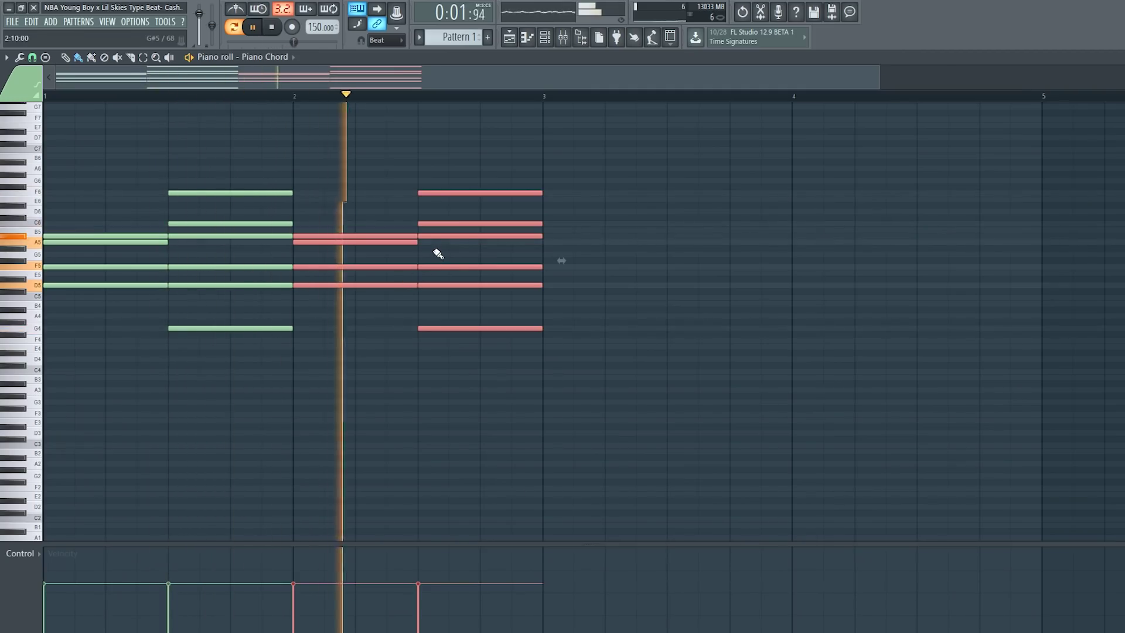
pyautogui.press('space')
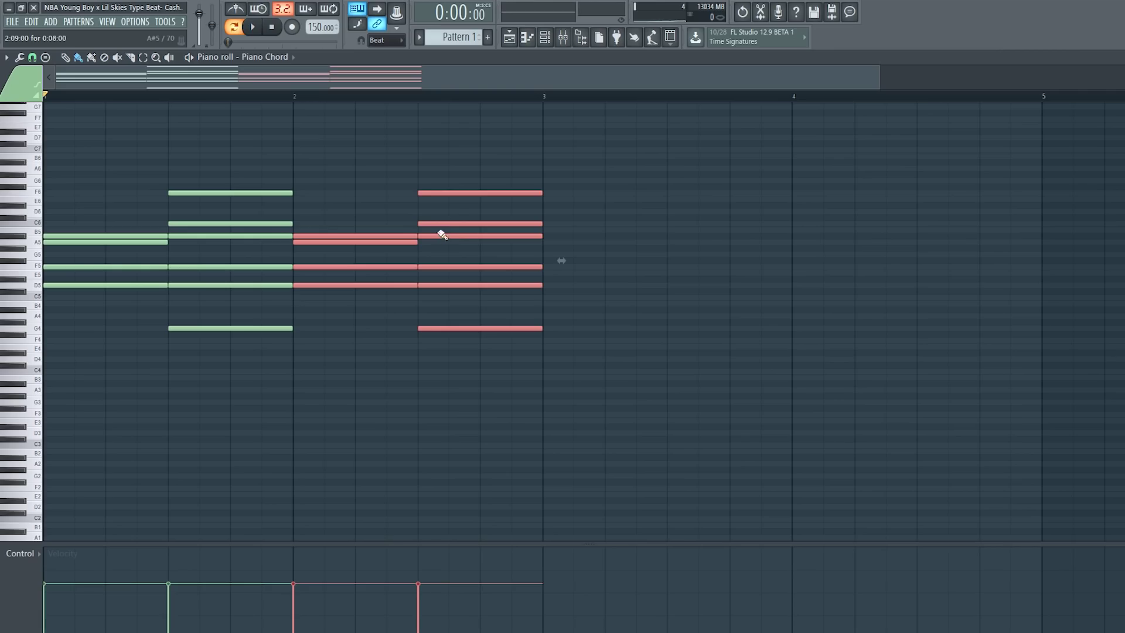
pyautogui.click(634, 201)
pyautogui.scroll(-3, 634, 204)
pyautogui.press('space')
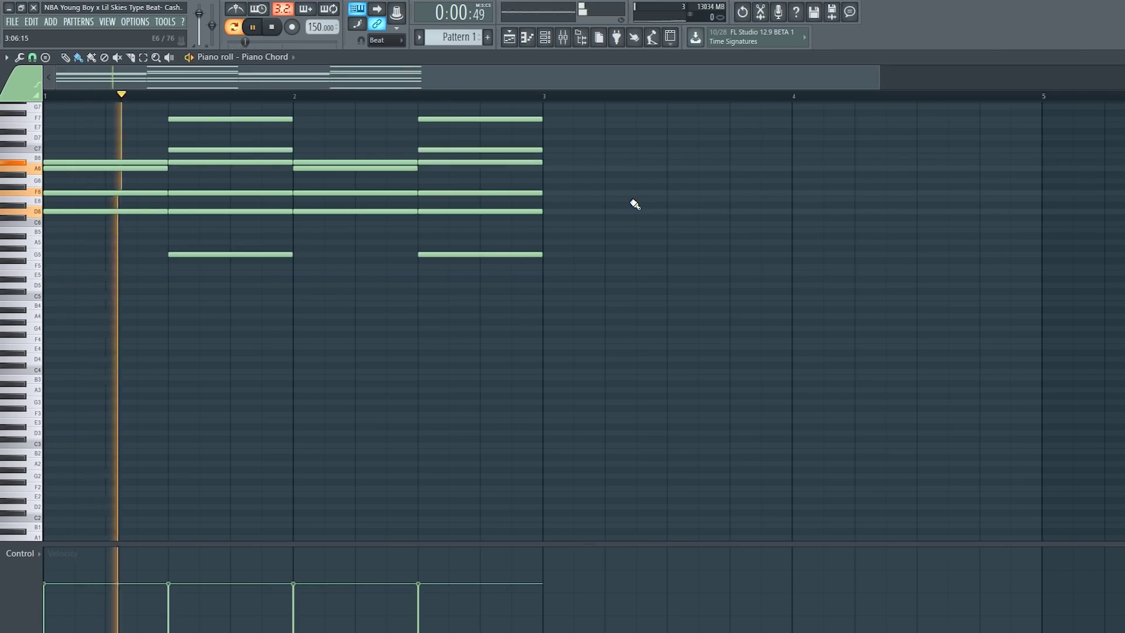
pyautogui.scroll(3, 622, 325)
pyautogui.scroll(3, 626, 321)
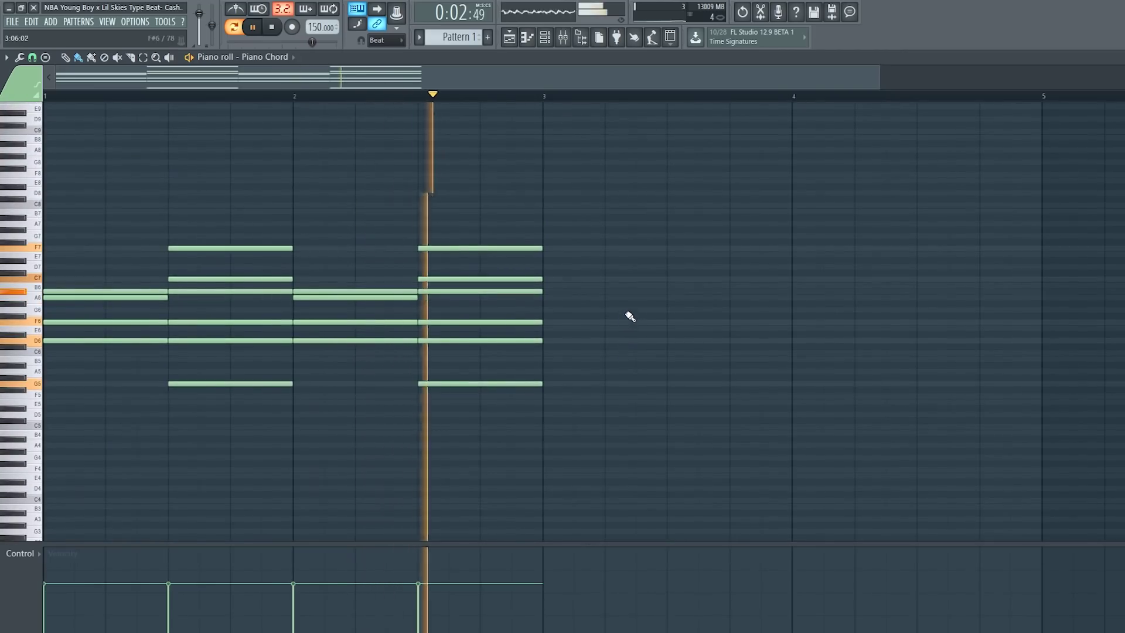
pyautogui.press('space')
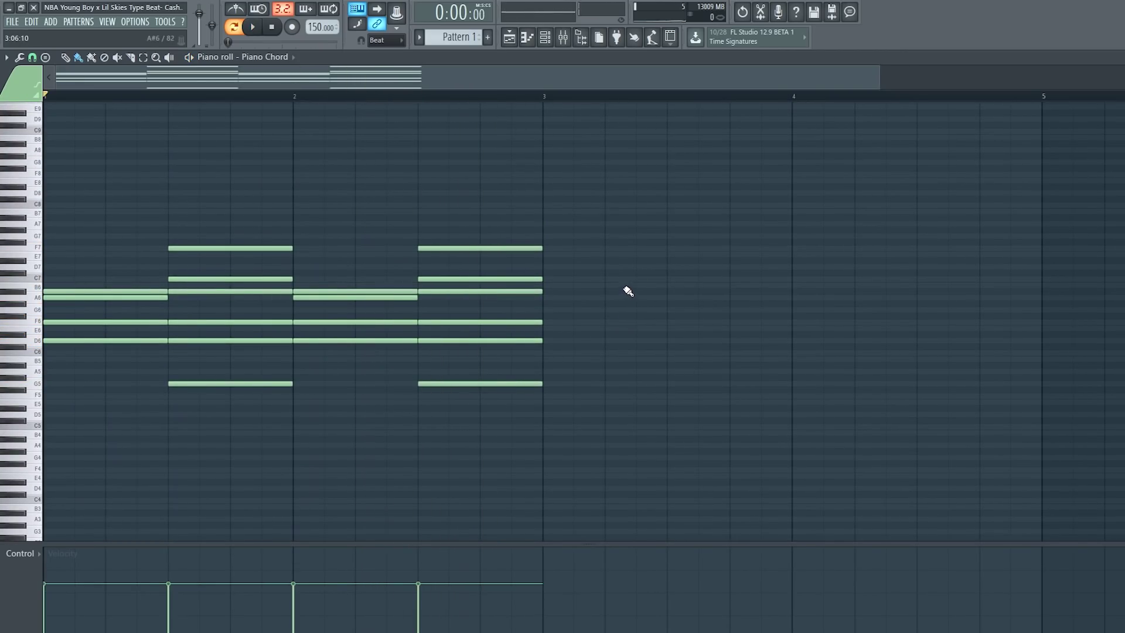
# - Strumize all chord notes with weaker velocity change and staggered end times, accept and listen back
pyautogui.hotkey('ctrl', 'a')
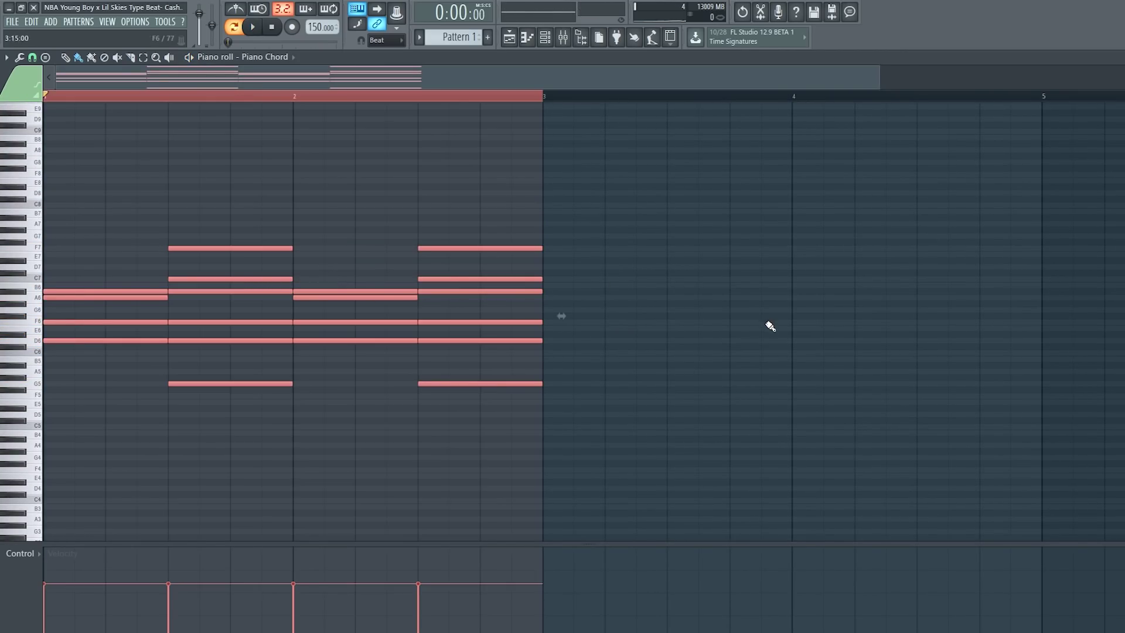
pyautogui.hotkey('alt', 's')
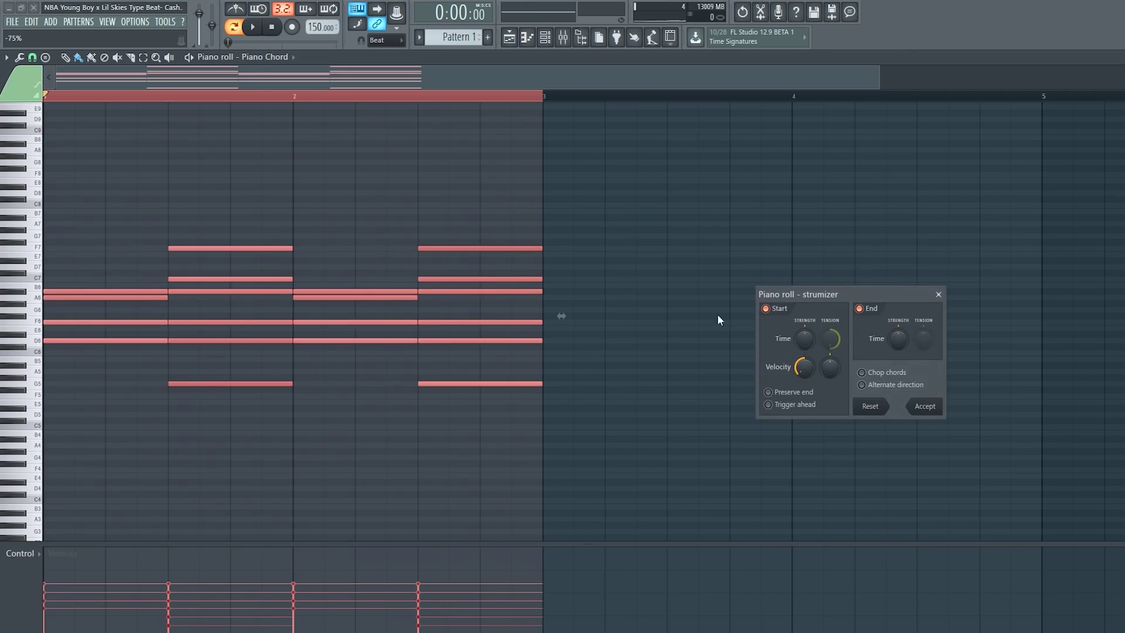
pyautogui.moveTo(850, 304); pyautogui.dragTo(695, 208)
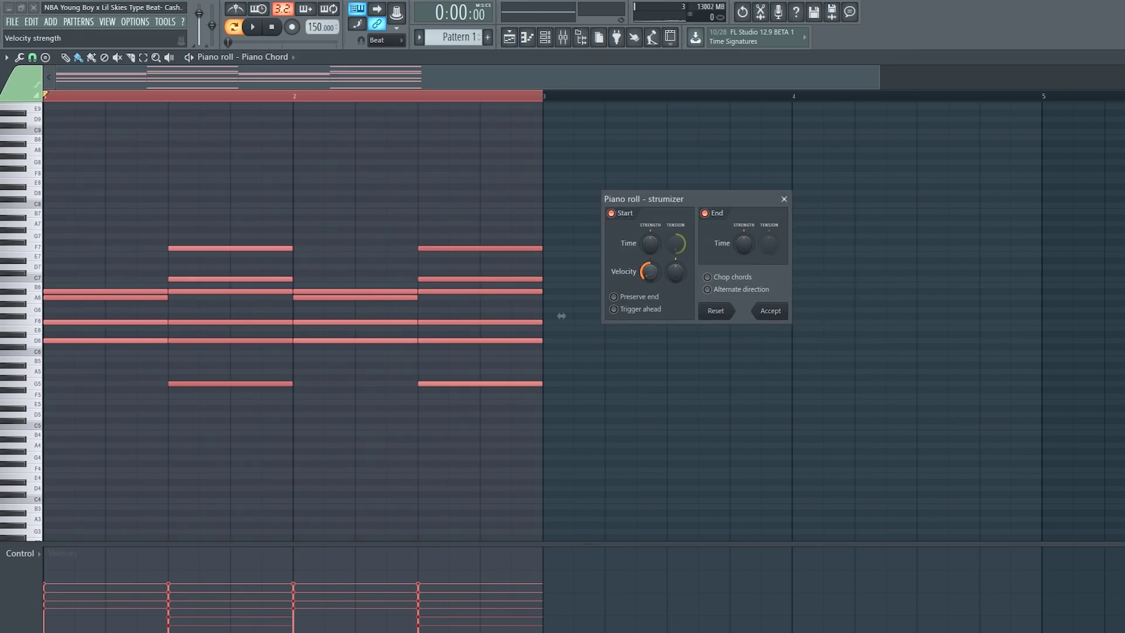
pyautogui.moveTo(650, 272)
pyautogui.mouseDown()
pyautogui.moveTo(649, 246)
pyautogui.moveTo(649, 289)
pyautogui.moveTo(648, 274)
pyautogui.mouseUp()
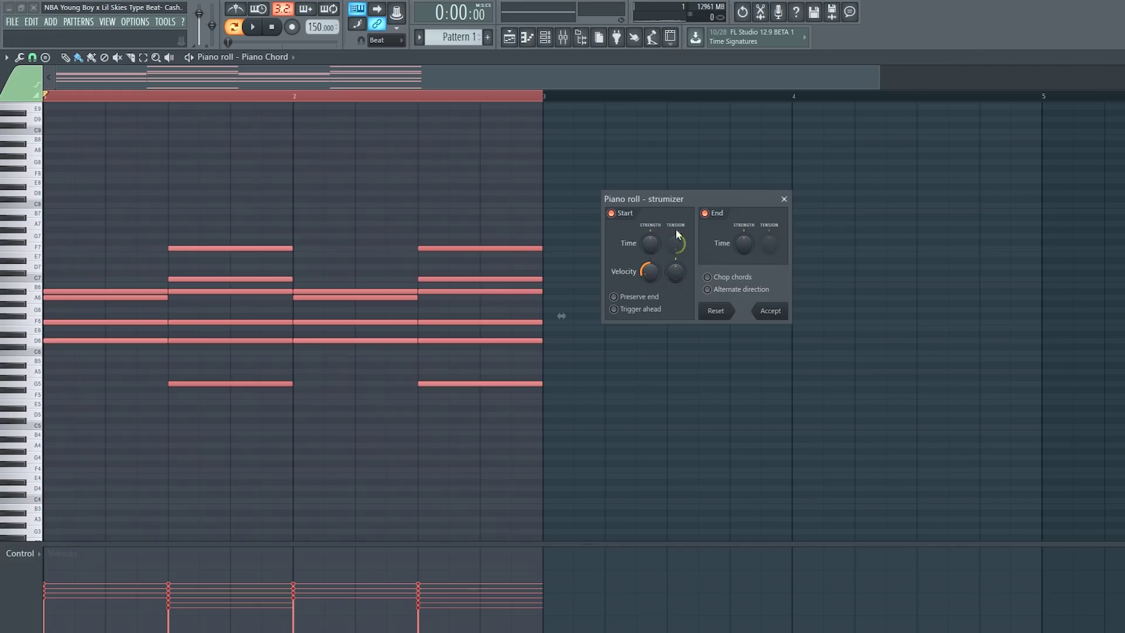
pyautogui.moveTo(685, 201); pyautogui.dragTo(640, 186)
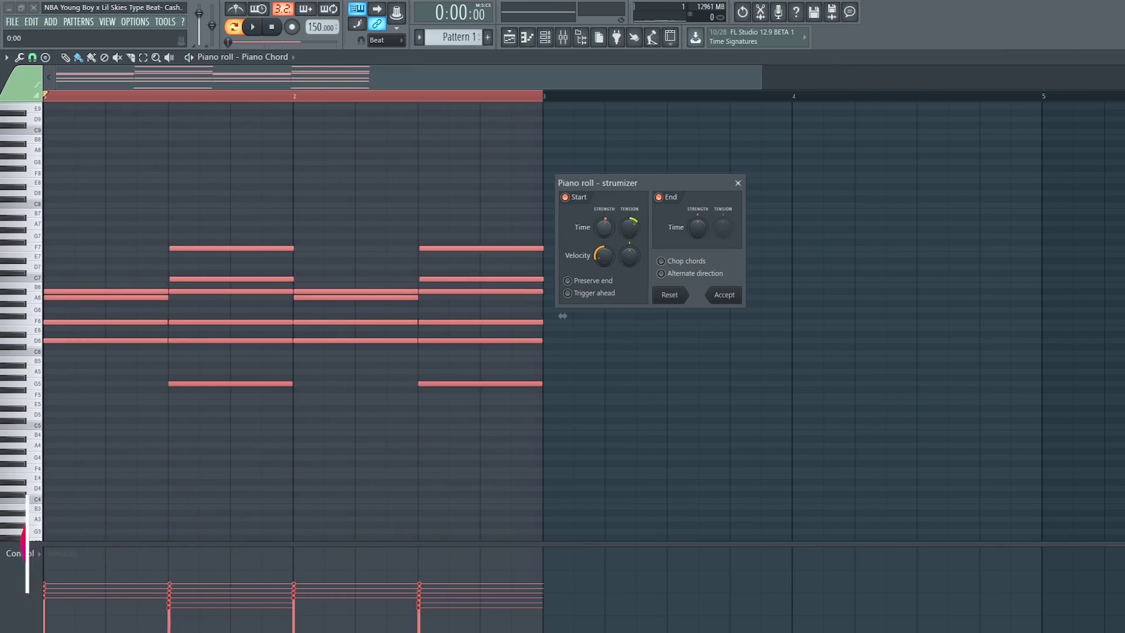
pyautogui.moveTo(697, 227); pyautogui.dragTo(697, 215)
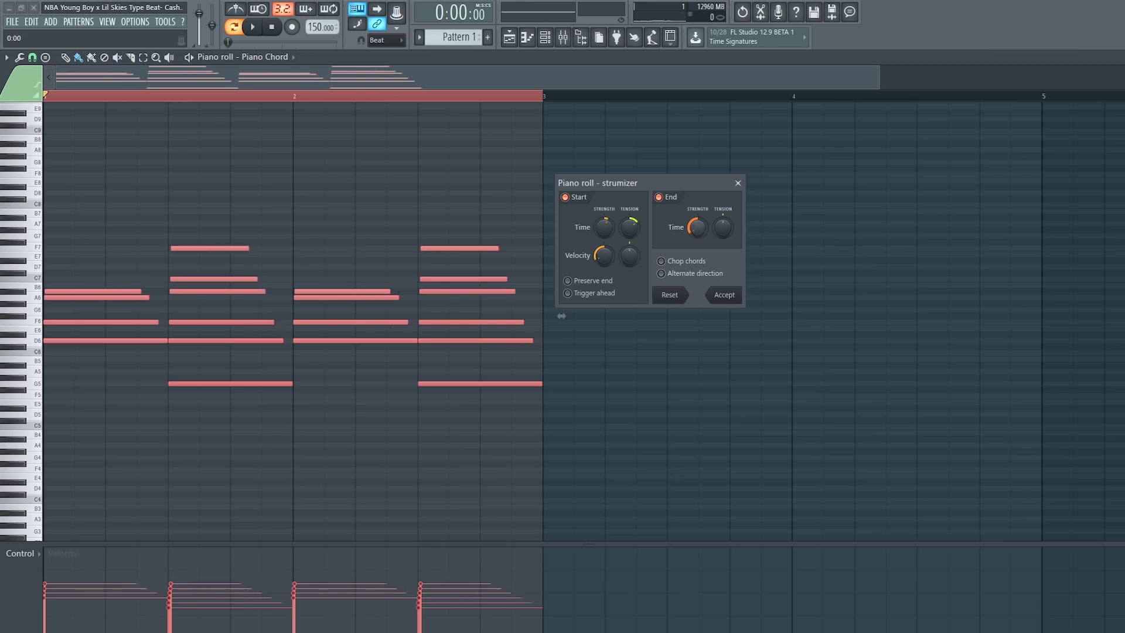
pyautogui.moveTo(698, 227); pyautogui.dragTo(648, 235)
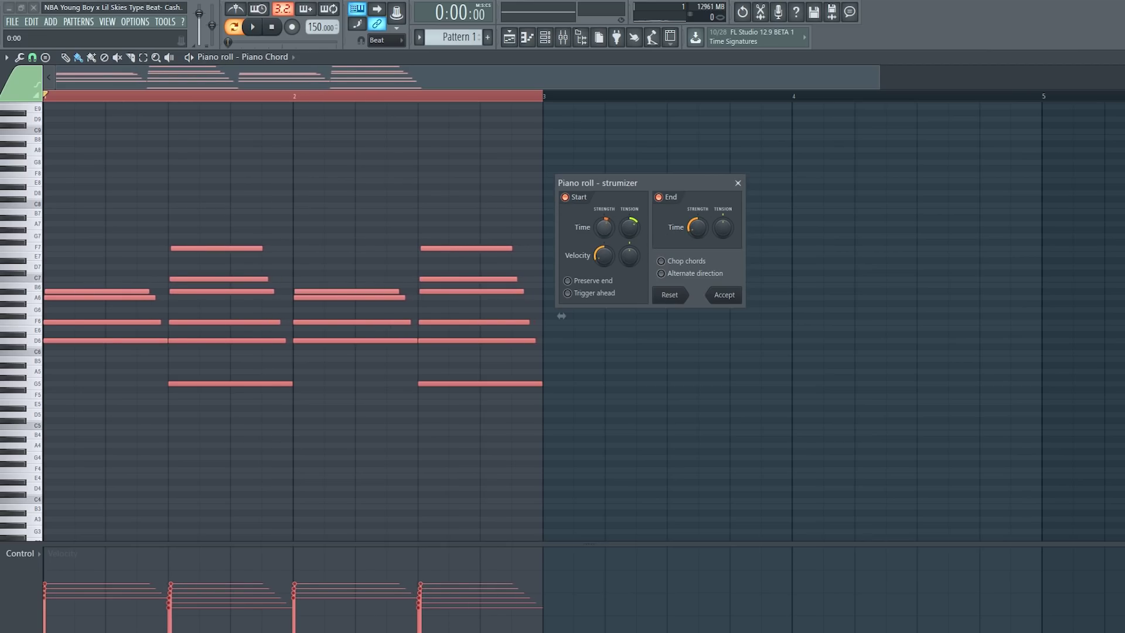
pyautogui.click(725, 296)
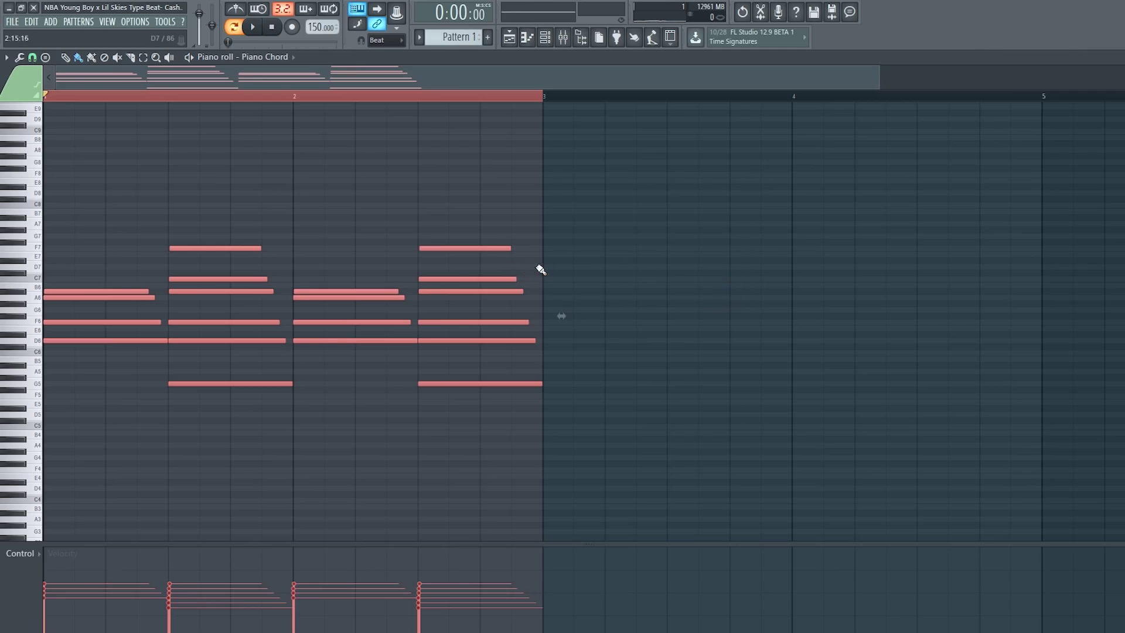
pyautogui.press('space')
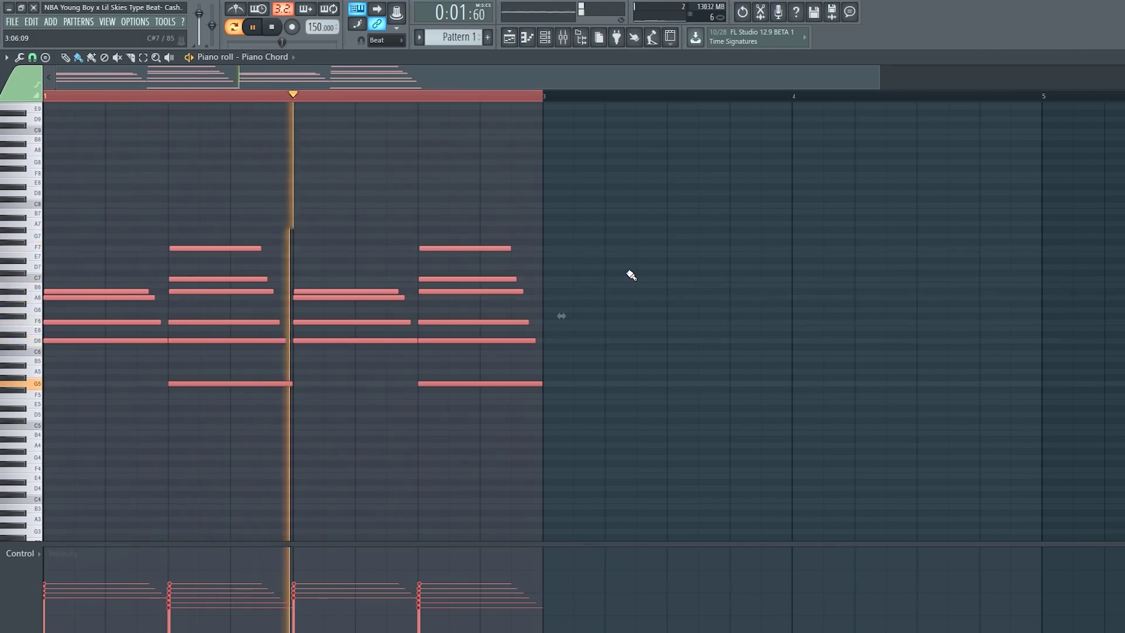
pyautogui.press('space')
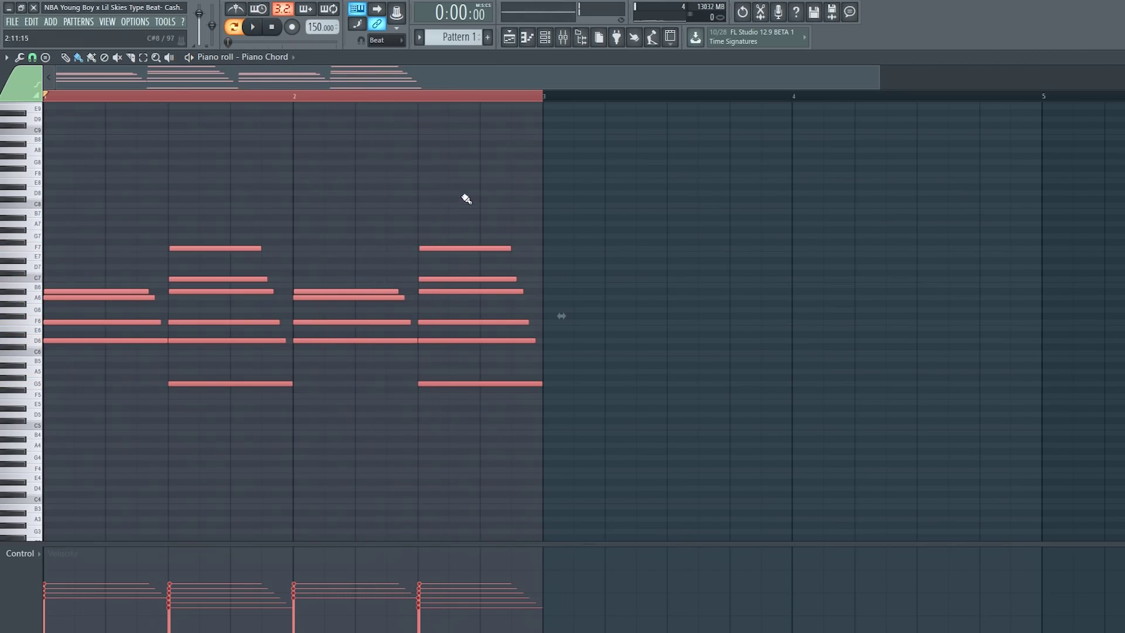
# - Select all chord notes and stretch them to double length across four bars
pyautogui.click(541, 99)
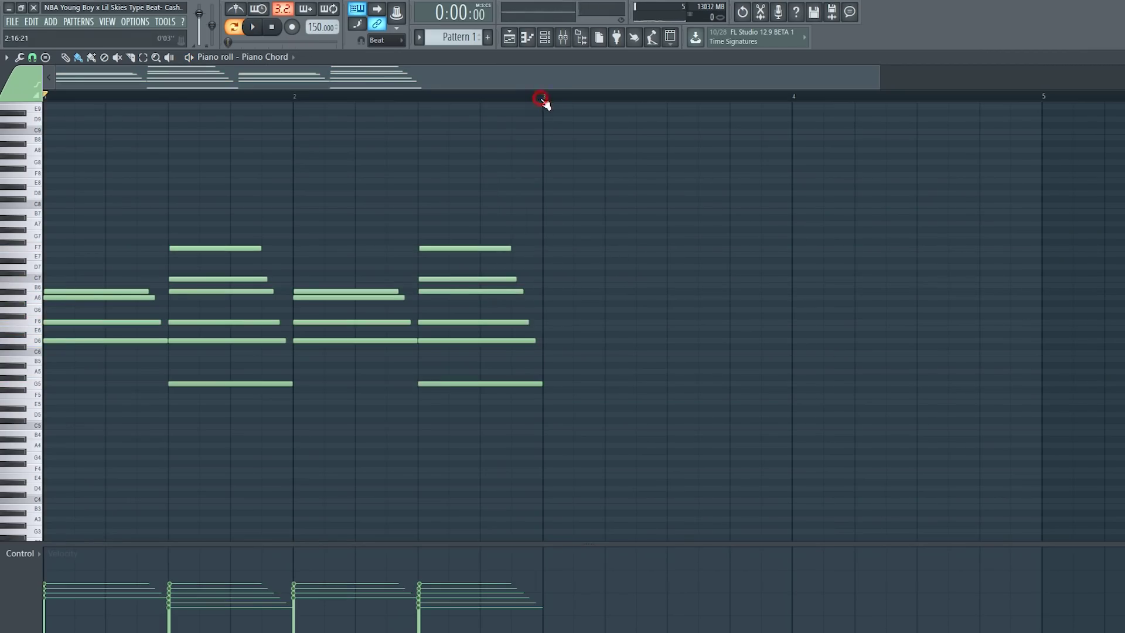
pyautogui.moveTo(40, 201); pyautogui.dragTo(39, 373)
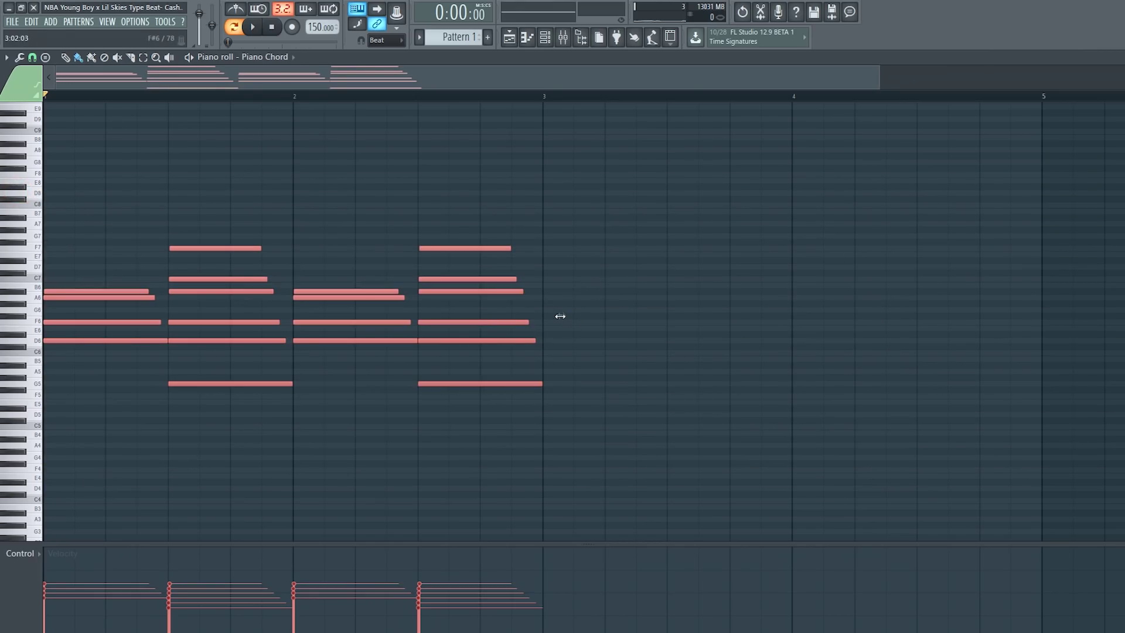
pyautogui.moveTo(560, 316); pyautogui.dragTo(1059, 316)
pyautogui.press('space')
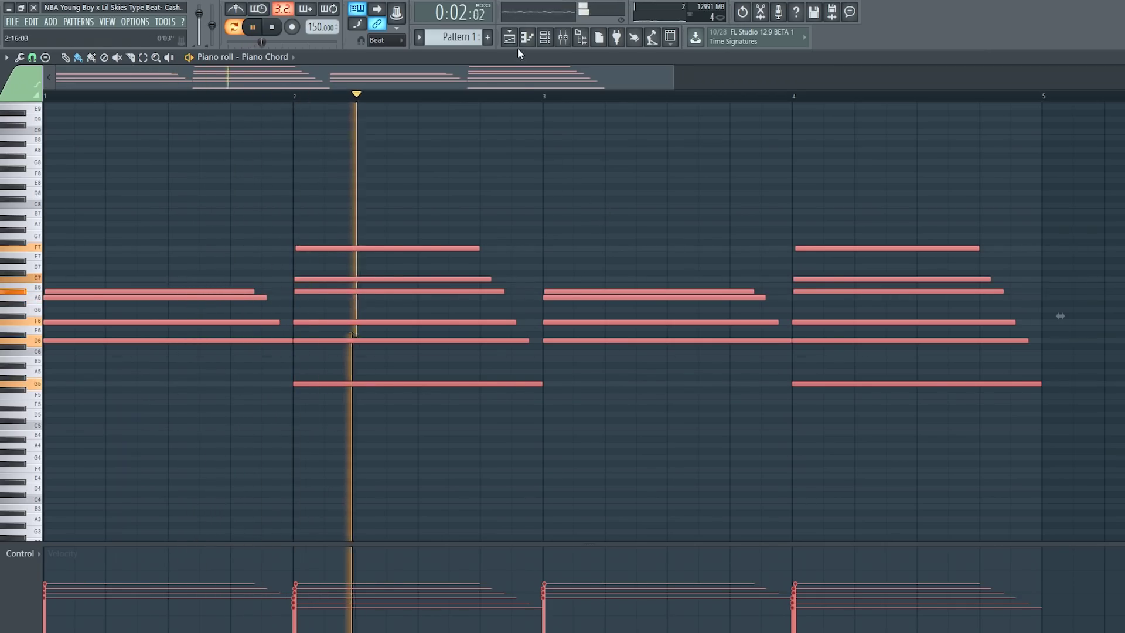
# - Layer the chord progression onto Rhodes Chords, audition it, then bring up the Melody pattern
pyautogui.click(545, 39)
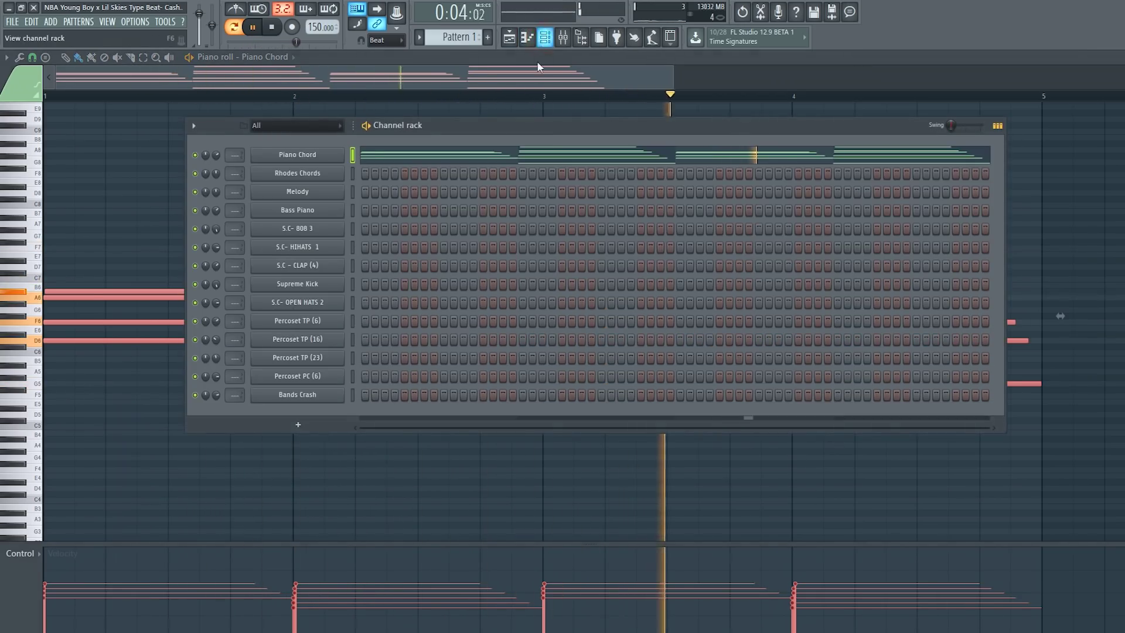
pyautogui.press('space')
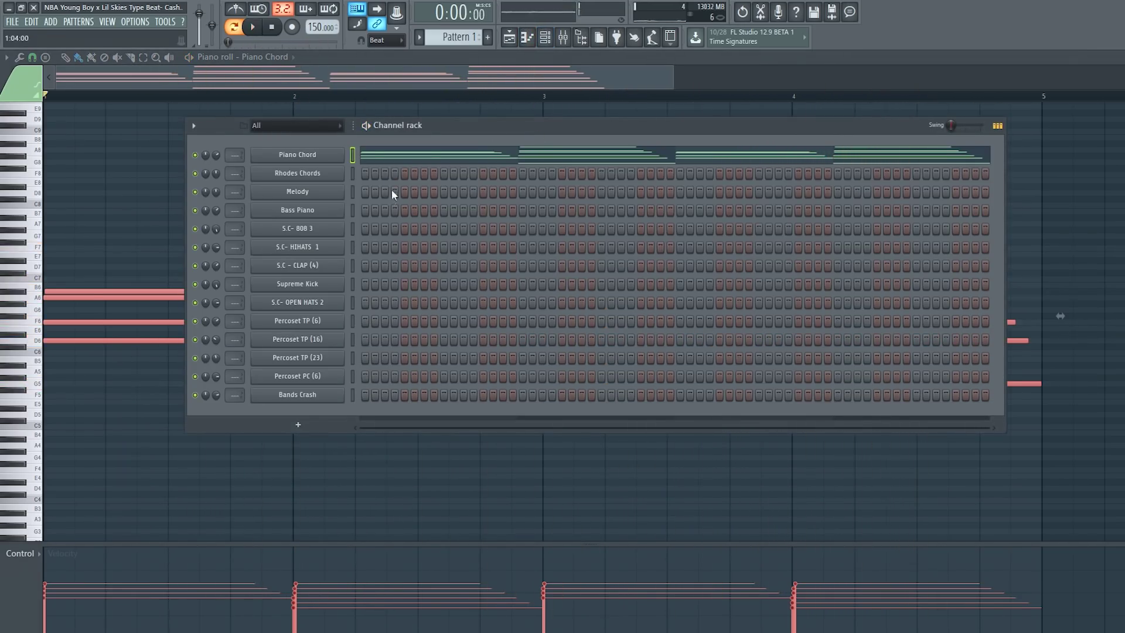
pyautogui.click(352, 173)
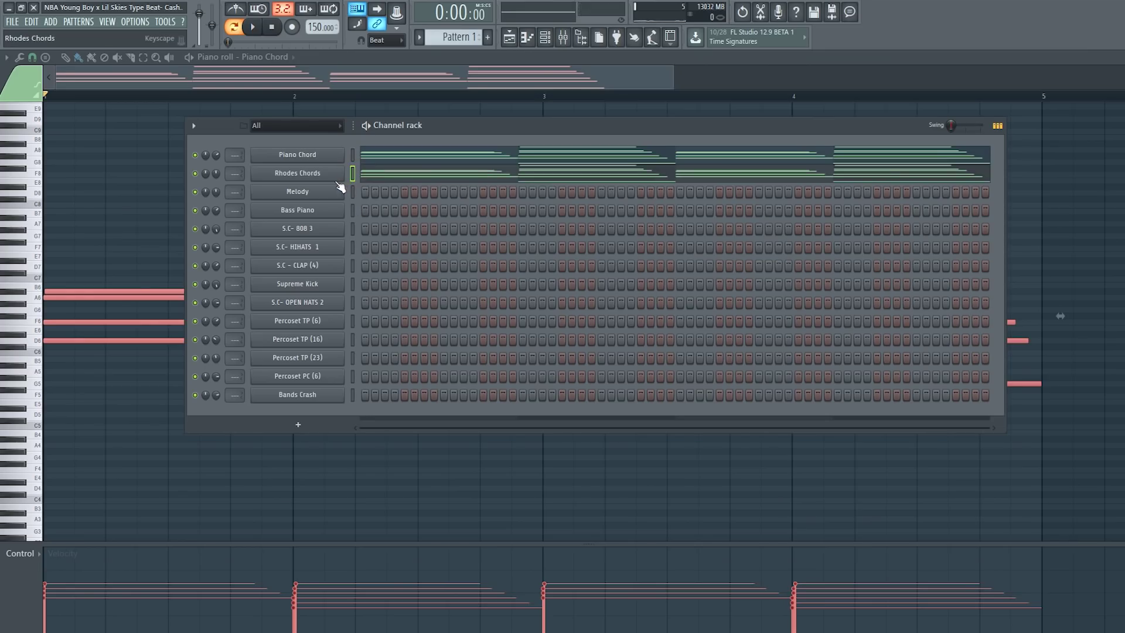
pyautogui.press('space')
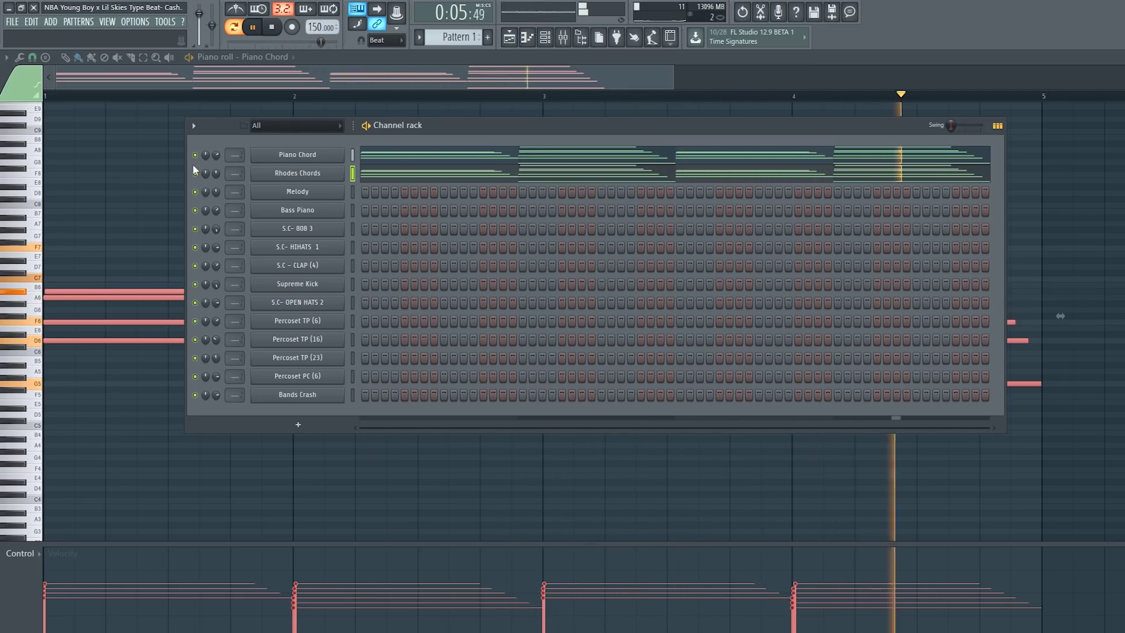
pyautogui.press('space')
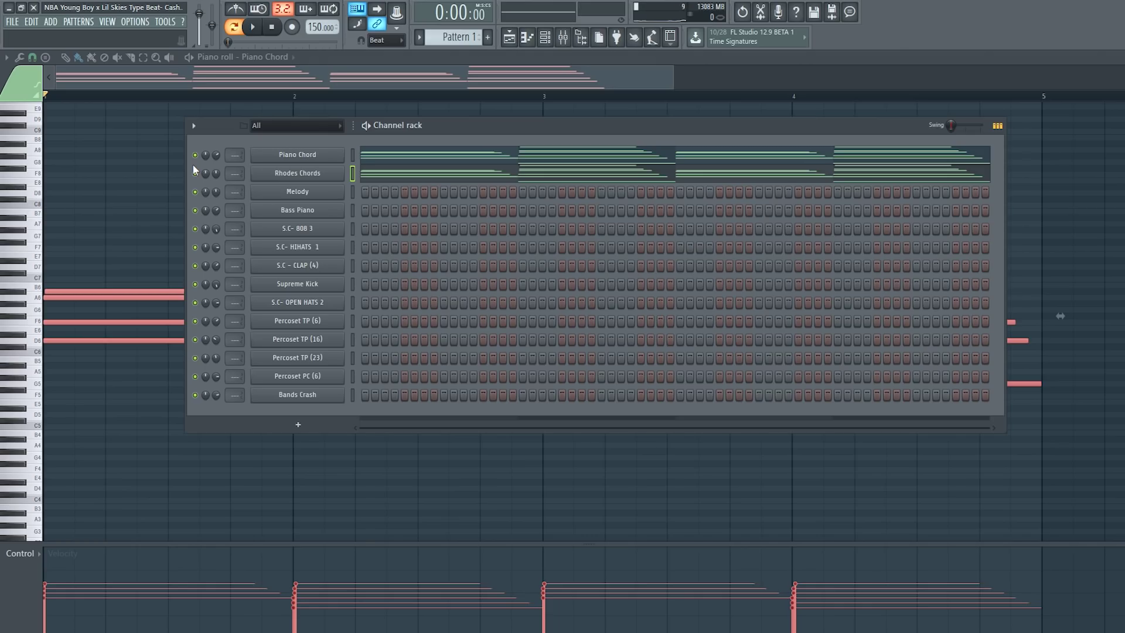
pyautogui.click(297, 191)
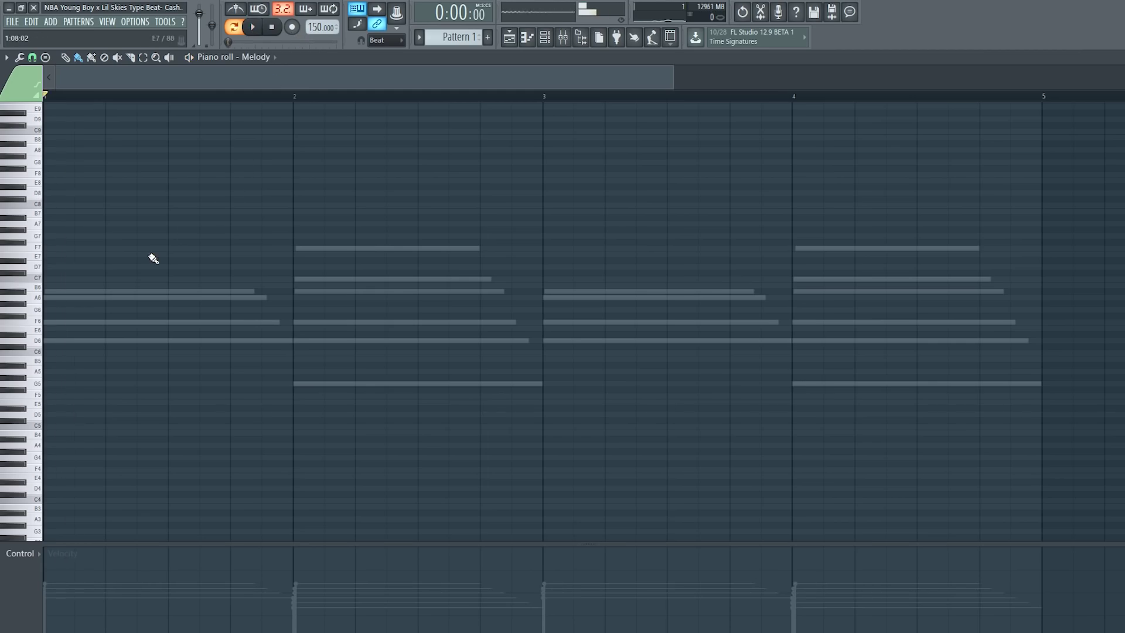
# - Place D5, C6 and A5 melody notes across bar one, previewing as they go in
pyautogui.click(50, 414)
pyautogui.press('space')
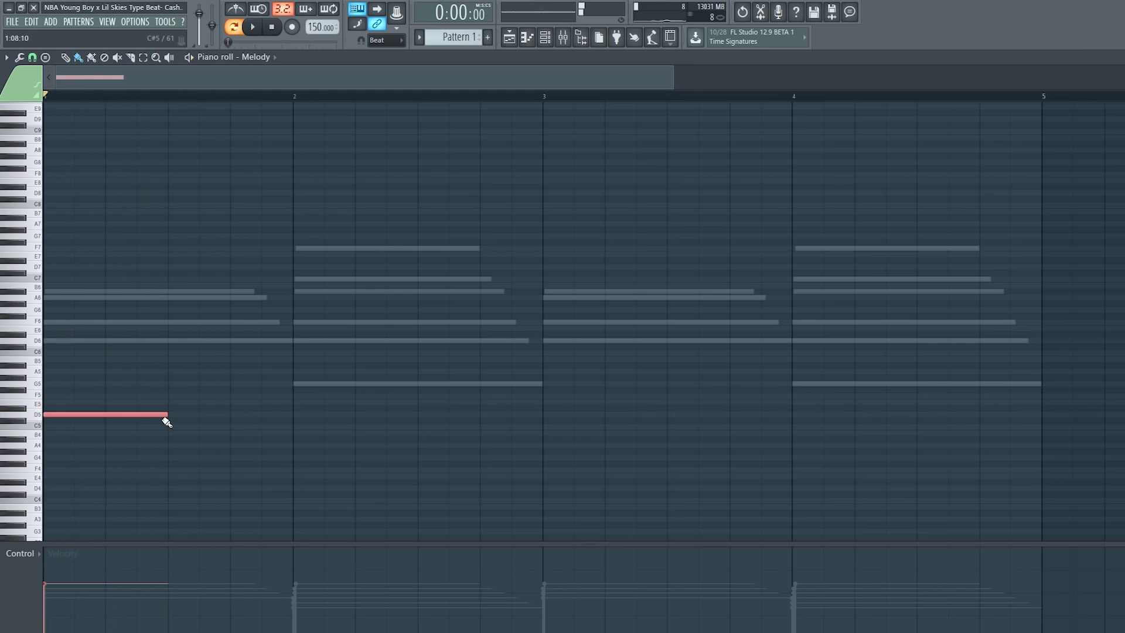
pyautogui.press('space')
pyautogui.press('space')
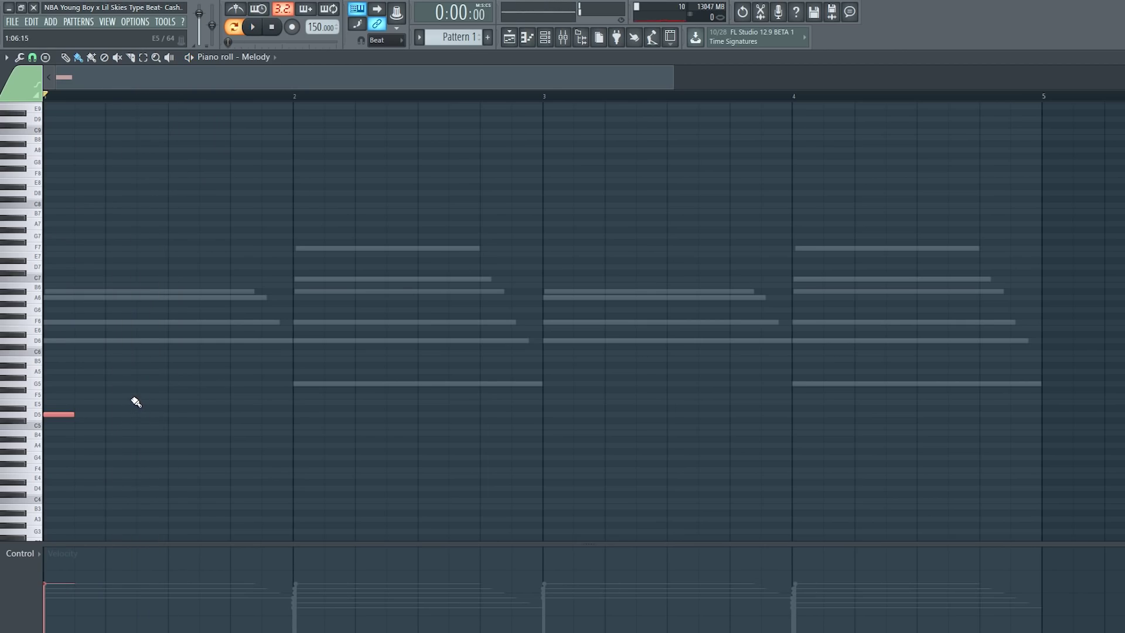
pyautogui.press('space')
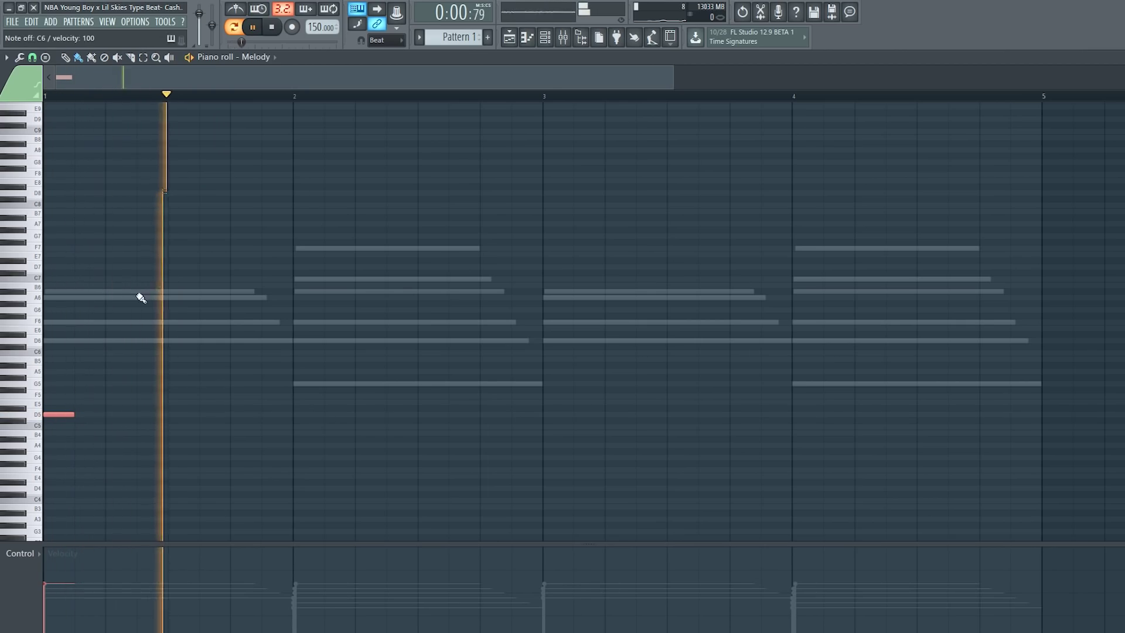
pyautogui.click(142, 352)
pyautogui.press('space')
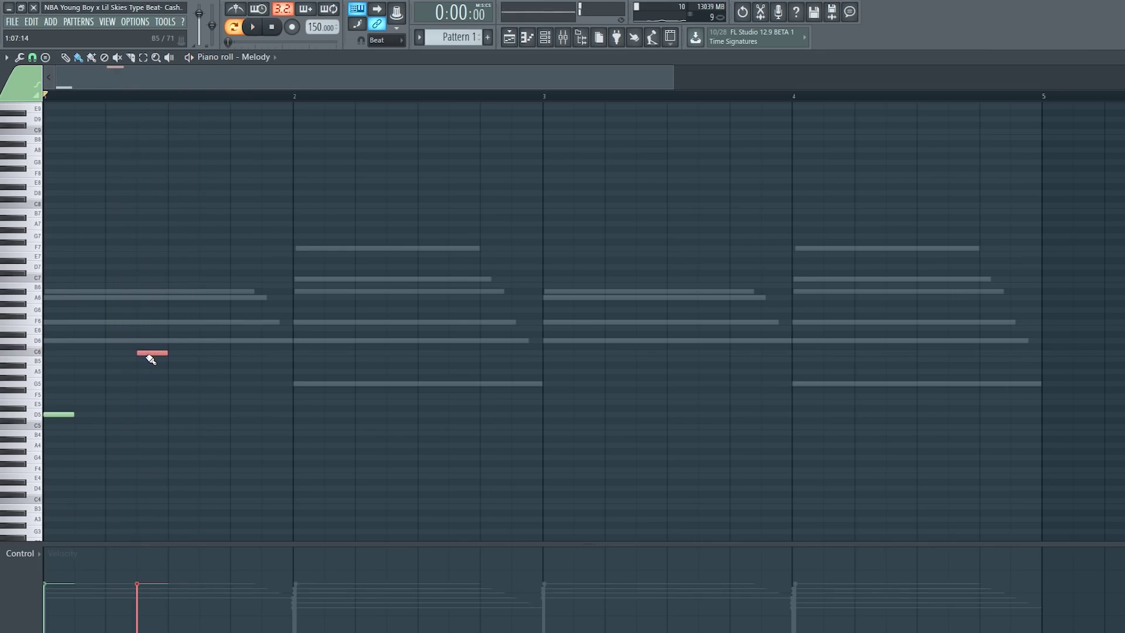
pyautogui.press('space')
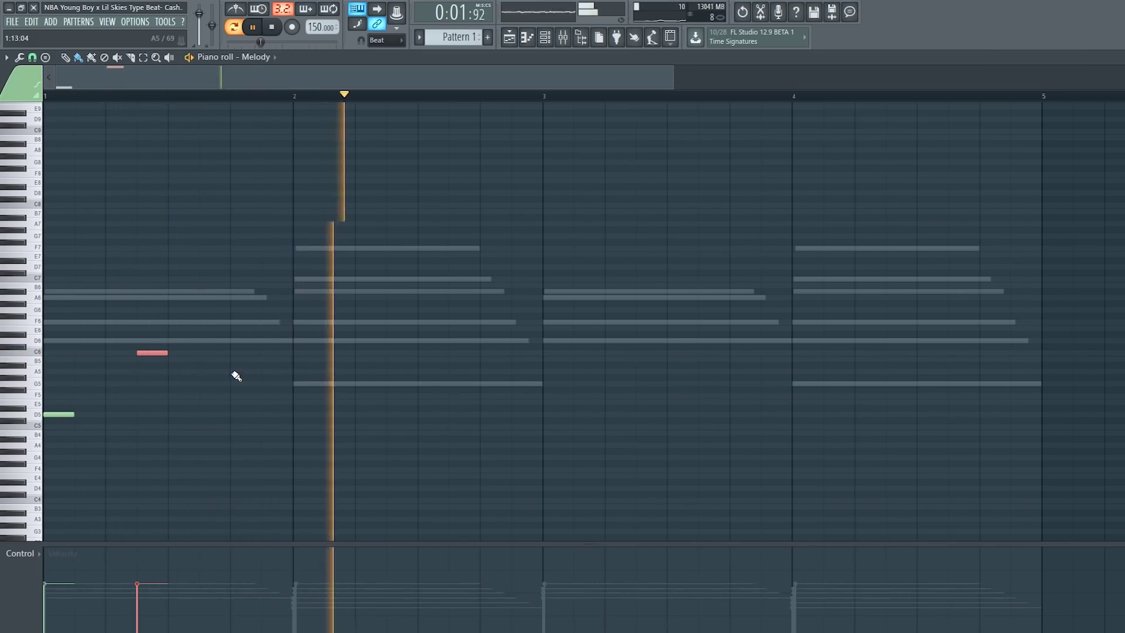
pyautogui.click(233, 371)
pyautogui.press('space')
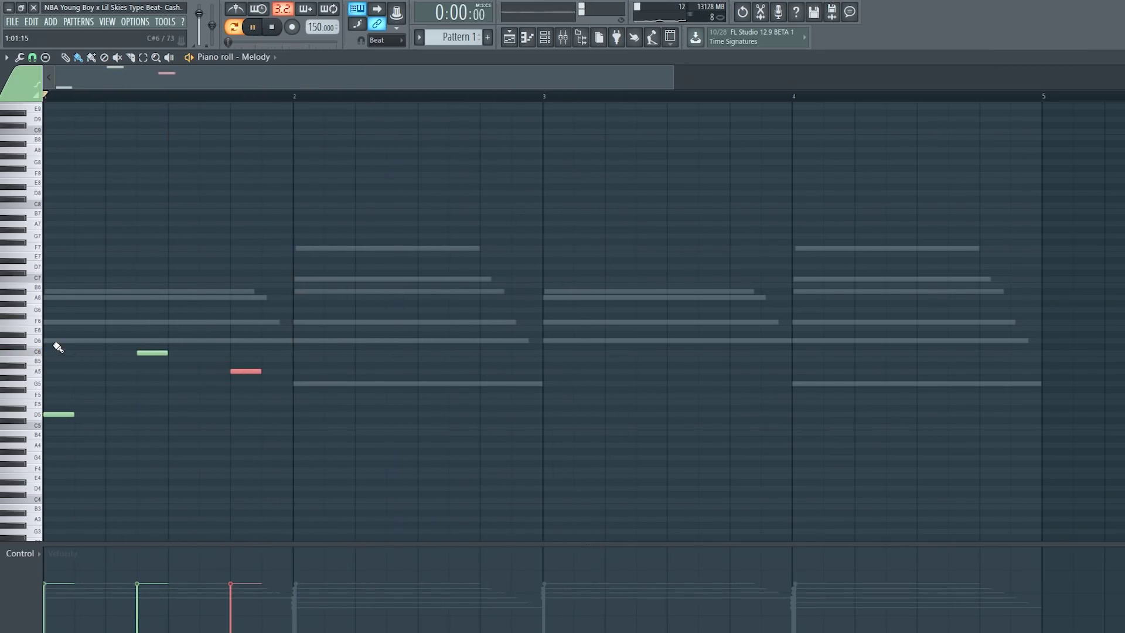
# - Copy the three melody notes to the start of bar three and return to the channel rack
pyautogui.click(64, 416)
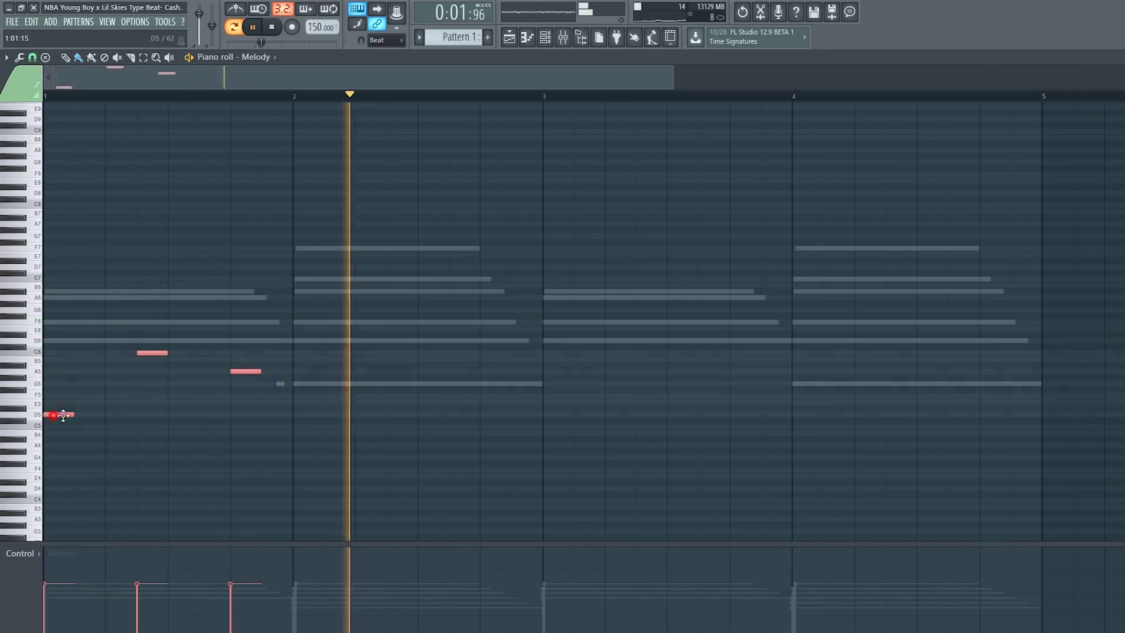
pyautogui.keyDown('shift'); pyautogui.moveTo(63, 415); pyautogui.dragTo(433, 417); pyautogui.keyUp('shift')
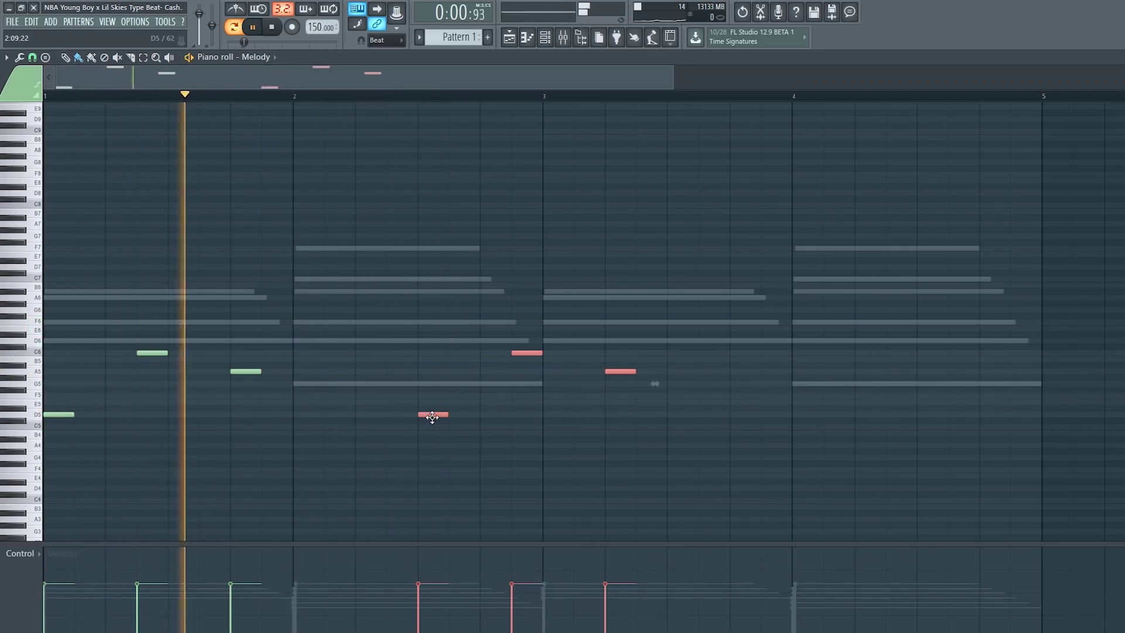
pyautogui.moveTo(432, 417); pyautogui.dragTo(556, 420)
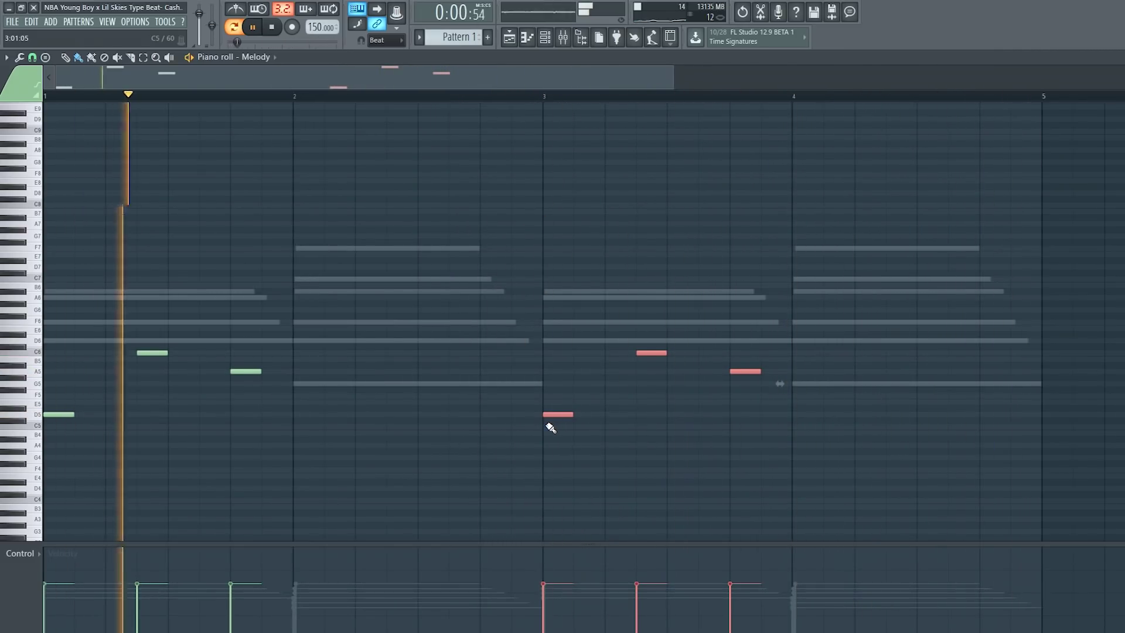
pyautogui.click(544, 40)
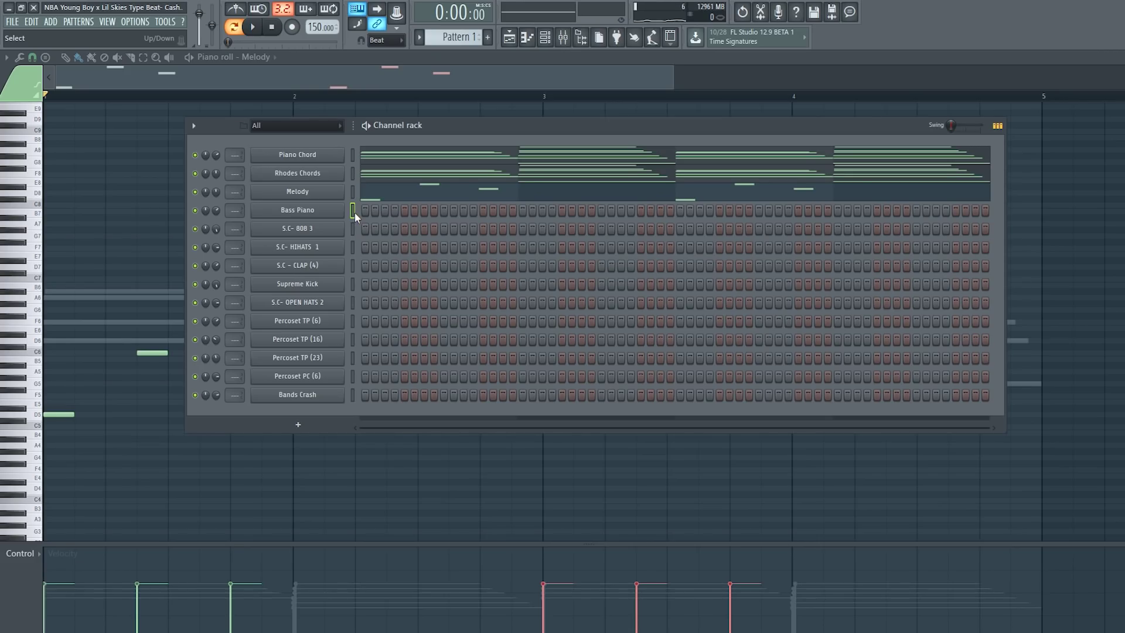
# - Record a three-note bass line into the Bass Piano piano roll
pyautogui.rightClick(338, 211)
pyautogui.click(363, 211)
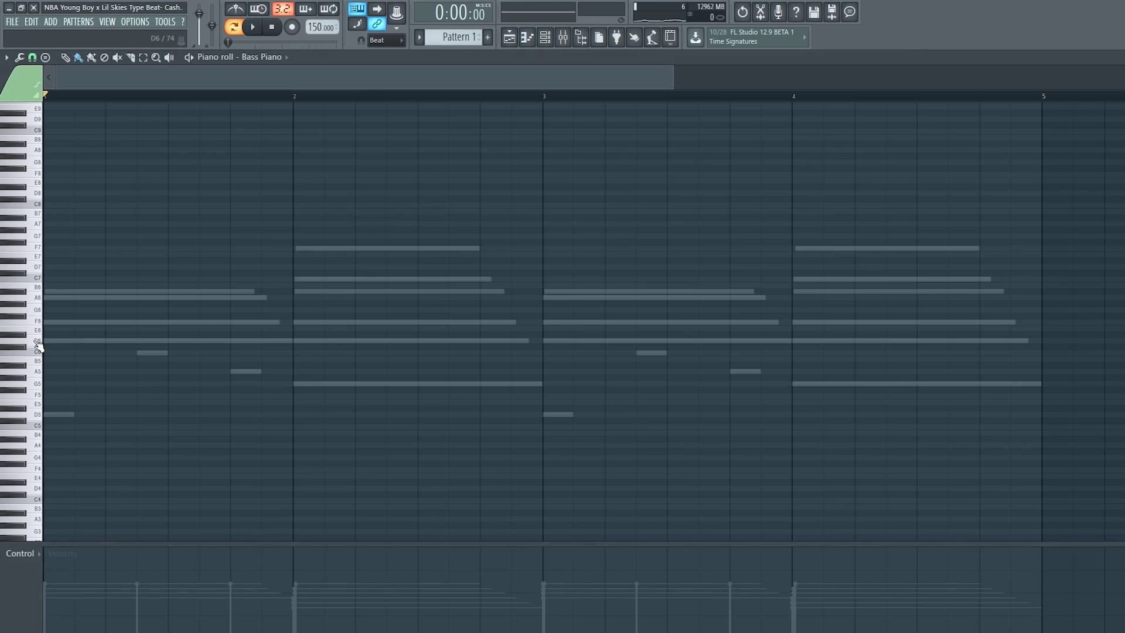
pyautogui.scroll(-3, 39, 369)
pyautogui.click(40, 370)
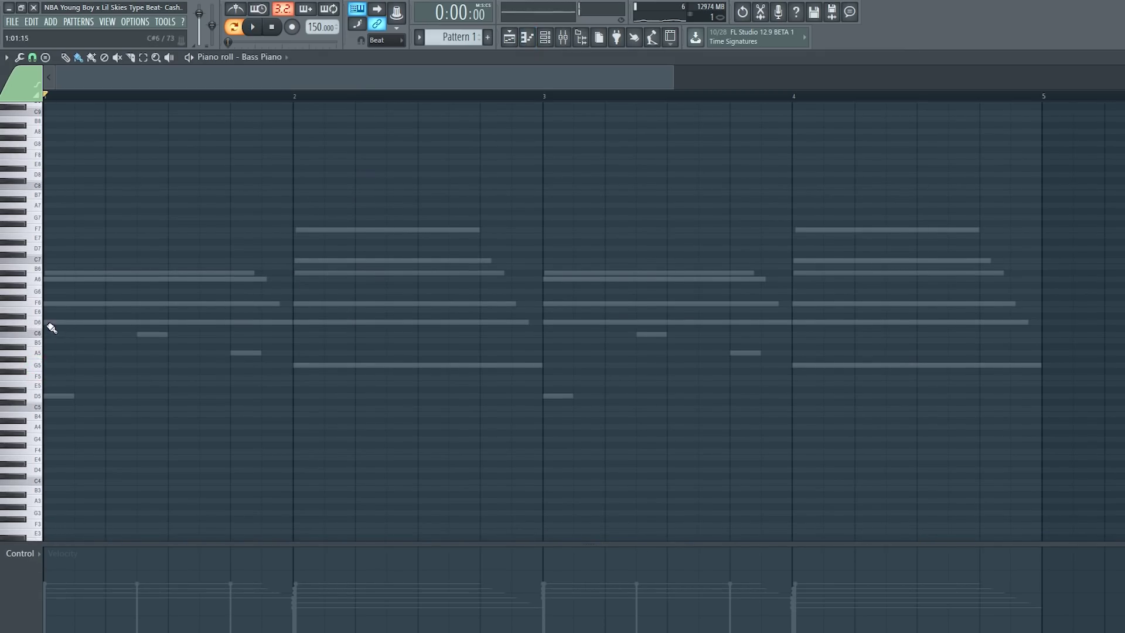
pyautogui.scroll(-2, 49, 420)
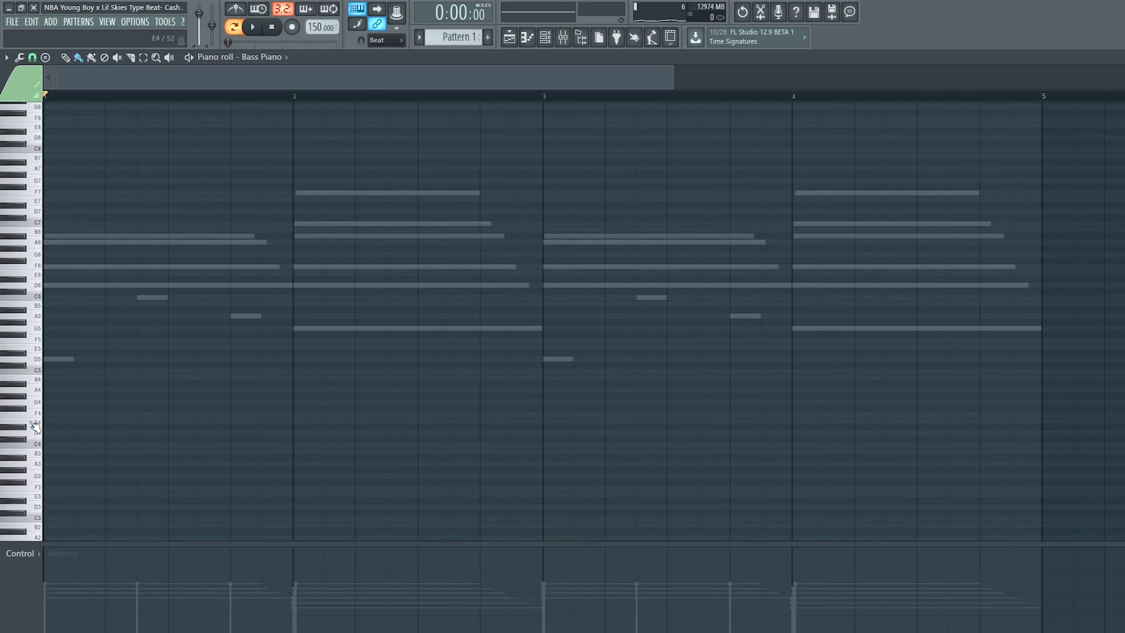
pyautogui.scroll(-2, 36, 387)
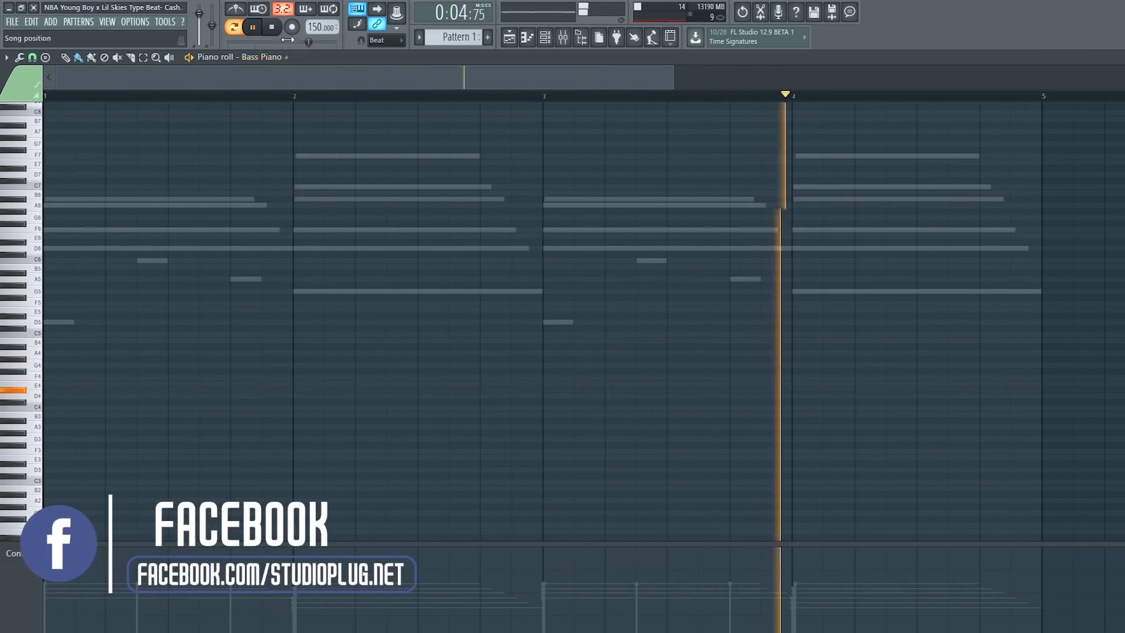
pyautogui.press('space')
pyautogui.press('space')
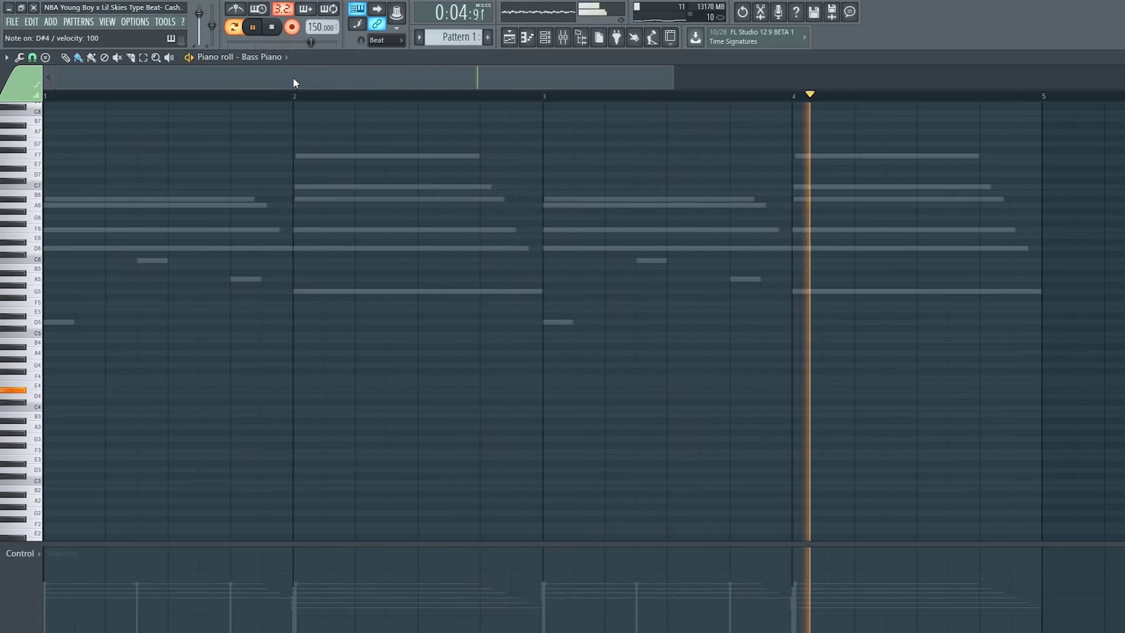
pyautogui.press('space')
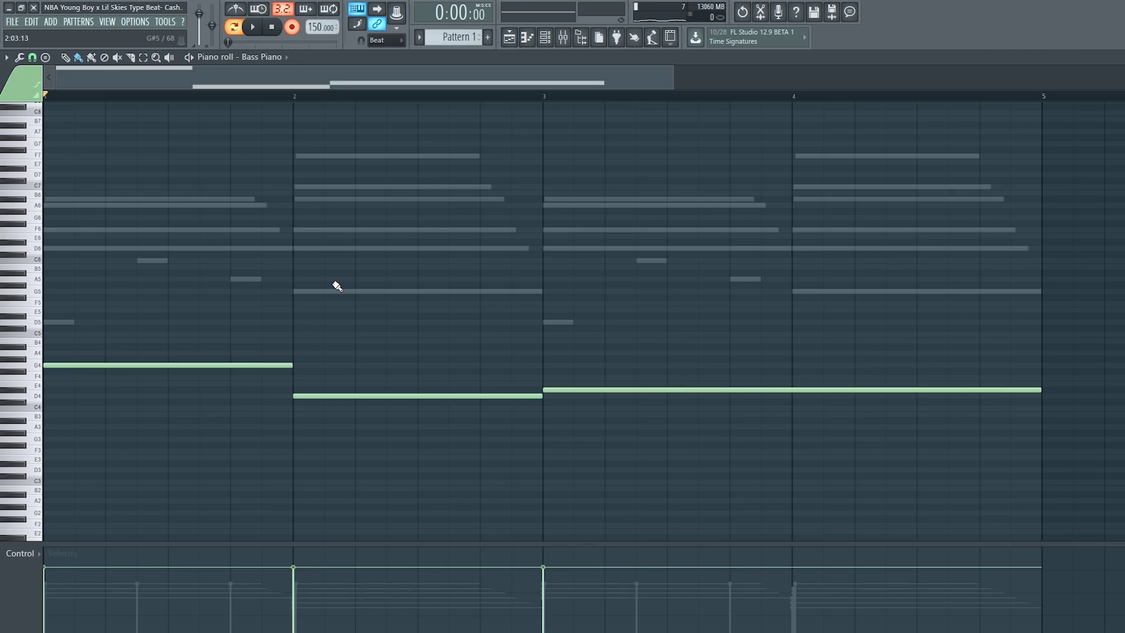
# - Transpose the bass notes down two octaves, disarm recording and play the line back
pyautogui.hotkey('ctrl', 'Down')
pyautogui.press('space')
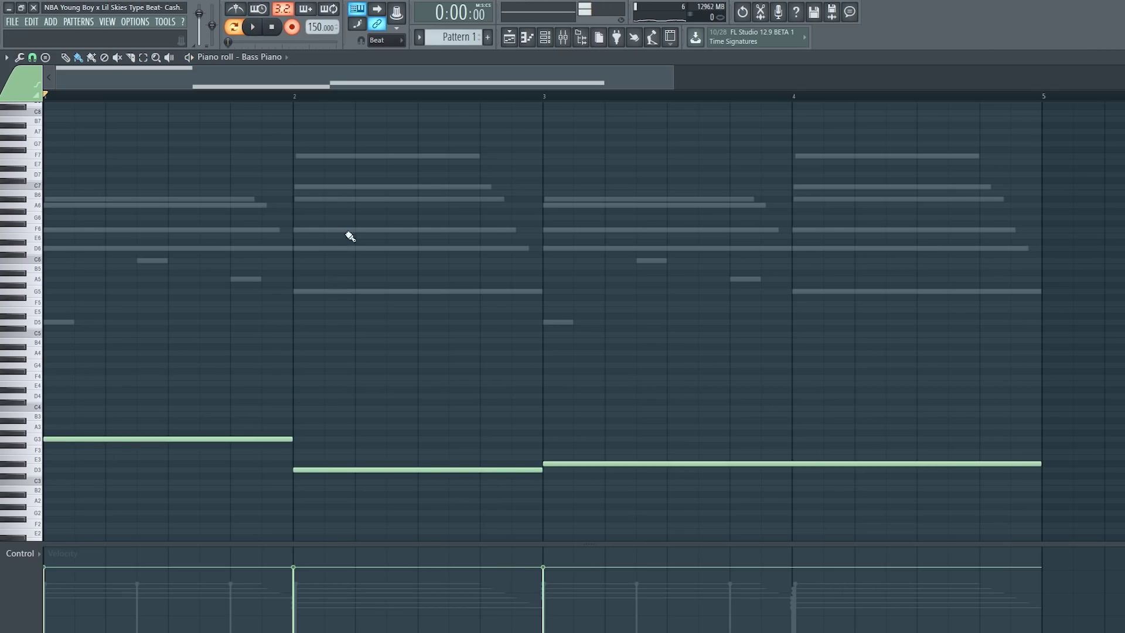
pyautogui.click(290, 29)
pyautogui.press('space')
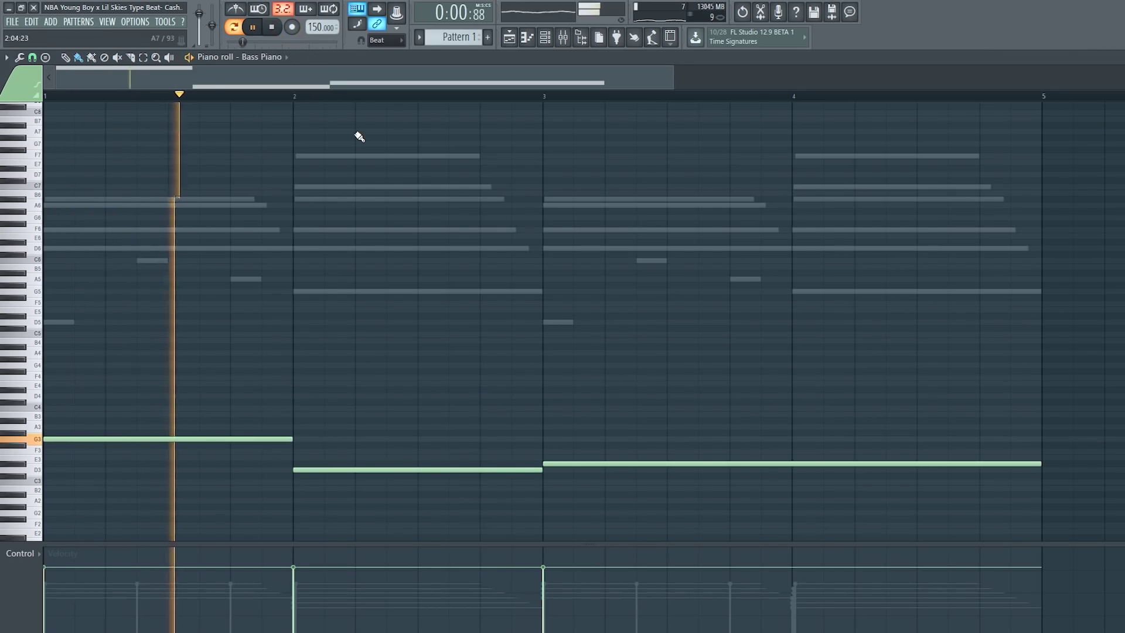
pyautogui.hotkey('ctrl', 'Down')
pyautogui.press('space')
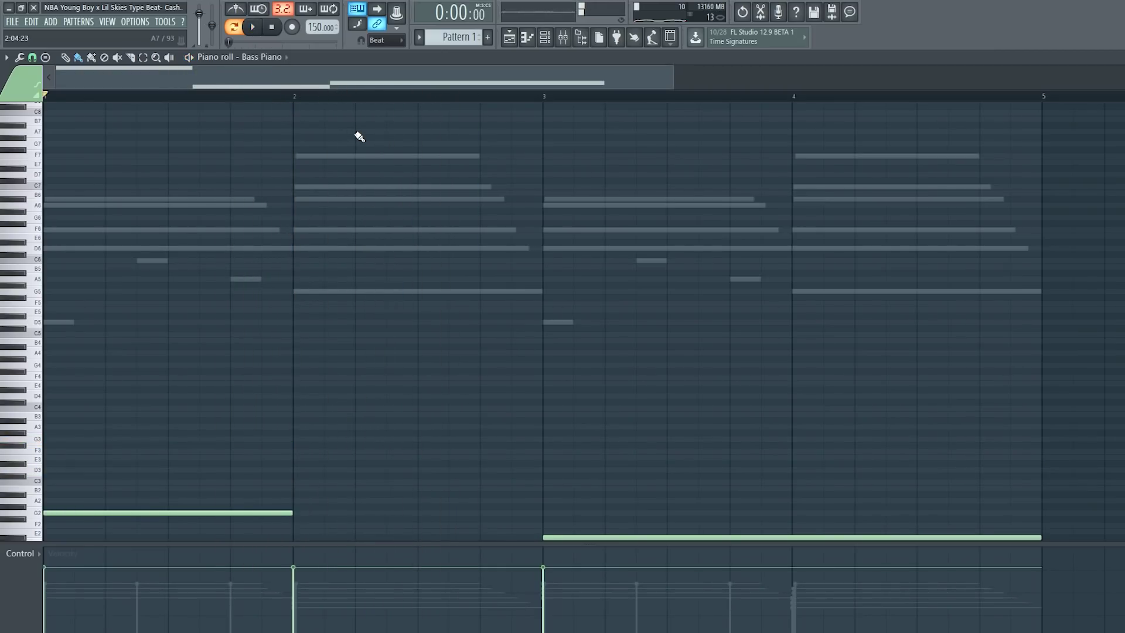
pyautogui.press('space')
pyautogui.scroll(-2, 412, 246)
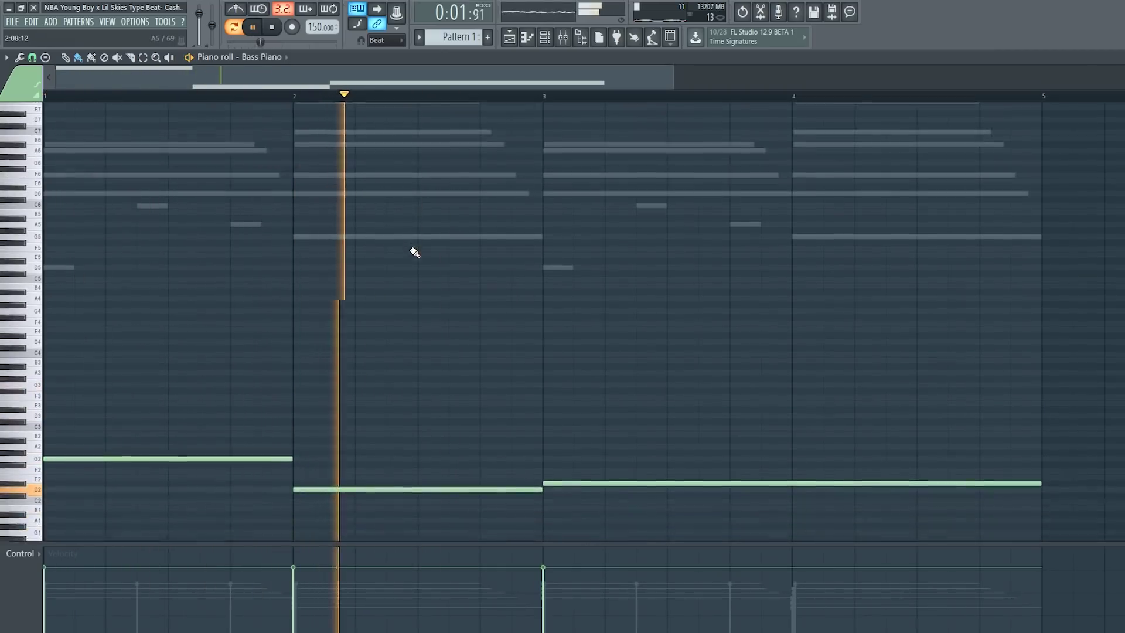
pyautogui.scroll(-2, 414, 253)
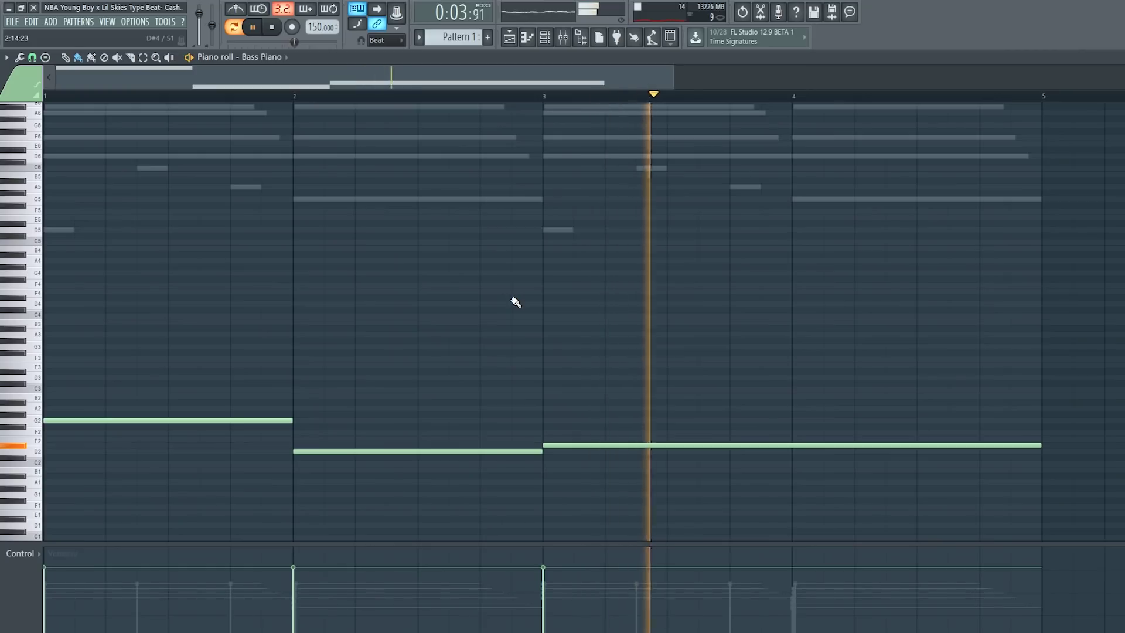
# - Fill S.C- HIHATS 1 every two steps and bring its notes into the piano roll
pyautogui.click(545, 36)
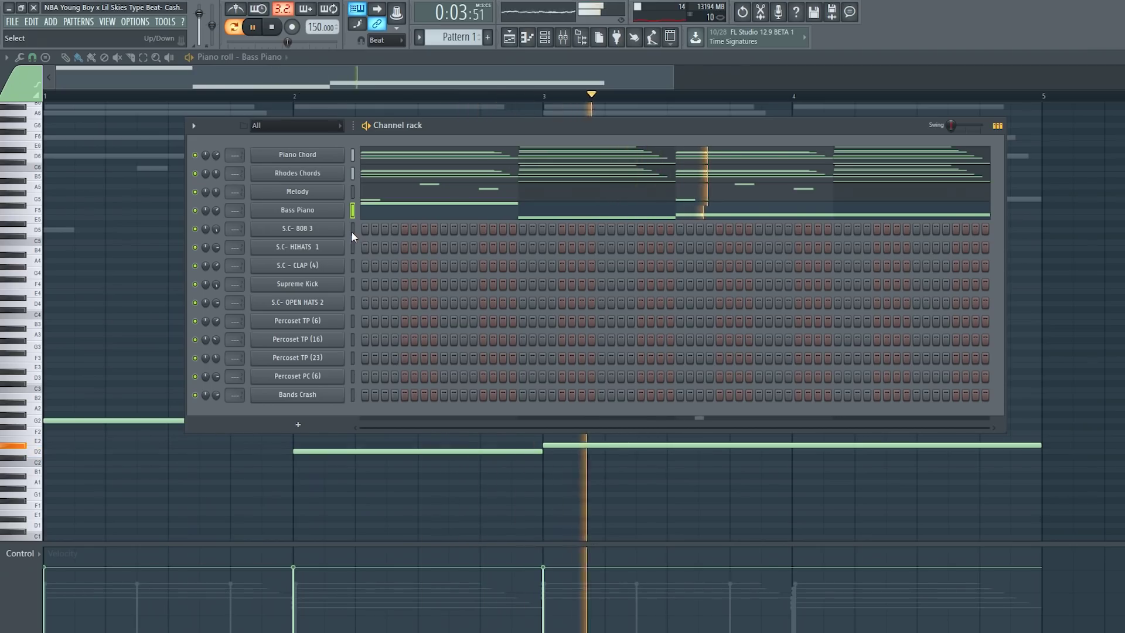
pyautogui.press('space')
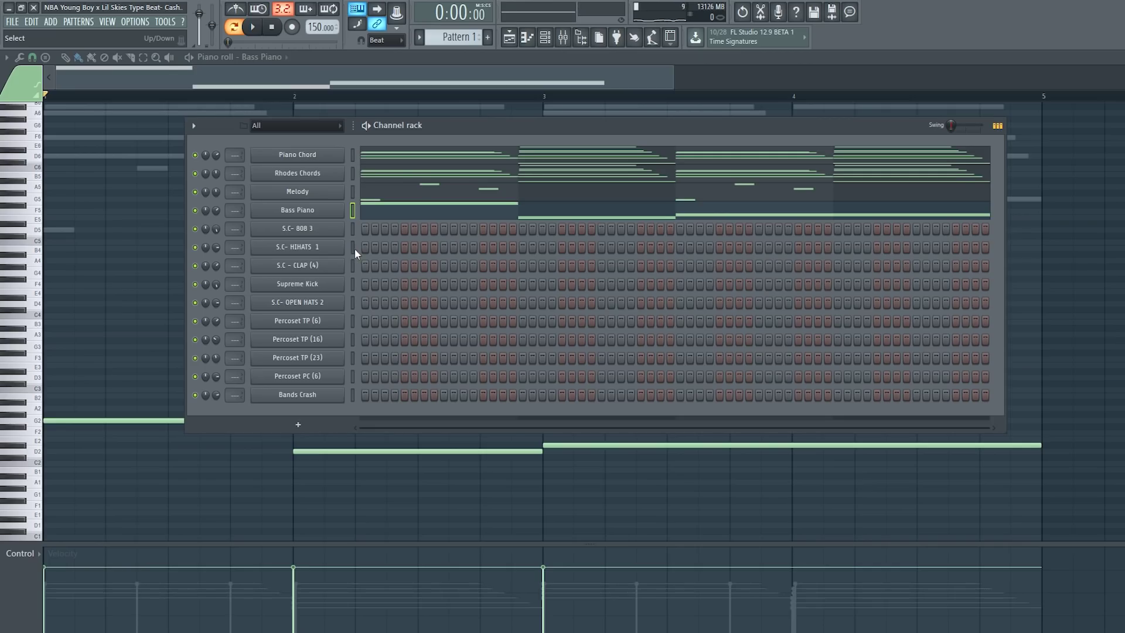
pyautogui.click(351, 266)
pyautogui.click(351, 247)
pyautogui.rightClick(340, 254)
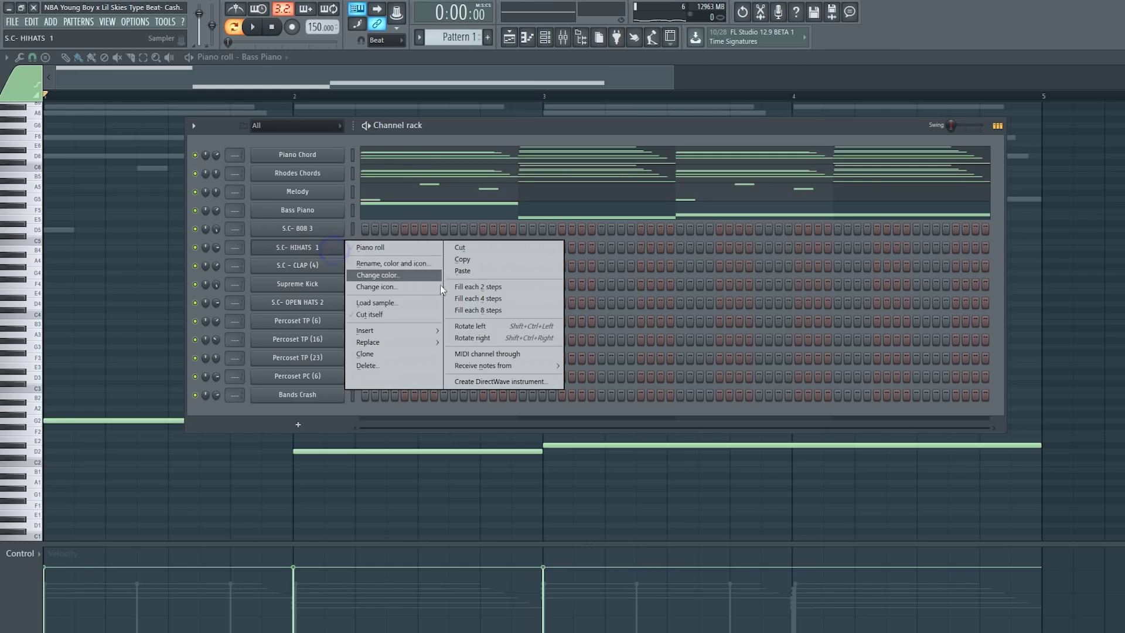
pyautogui.click(457, 287)
pyautogui.rightClick(350, 218)
pyautogui.click(365, 220)
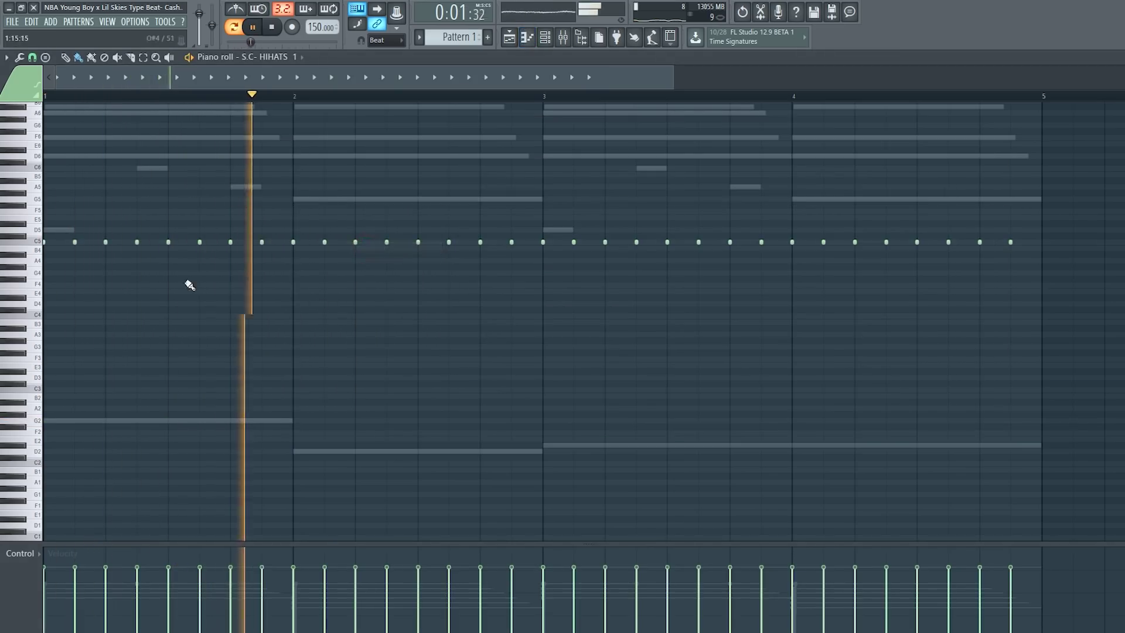
# - Delete hi-hat notes in bars one, two and four to leave gaps for a bouncier rhythm
pyautogui.rightClick(137, 242)
pyautogui.press('space')
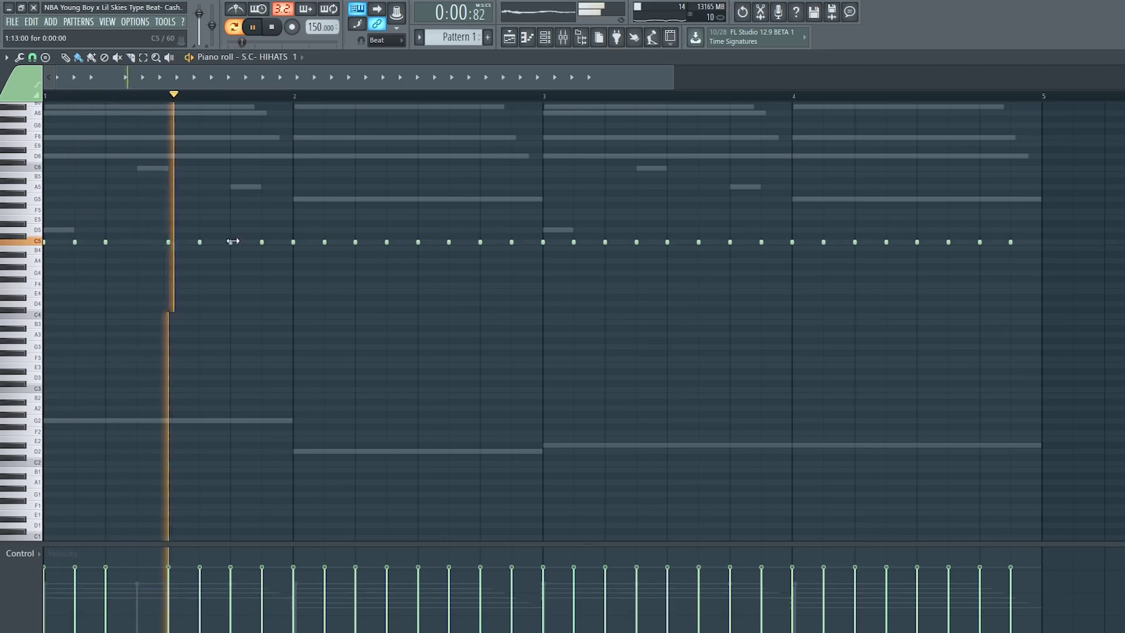
pyautogui.press('space')
pyautogui.press('space')
pyautogui.rightClick(199, 243)
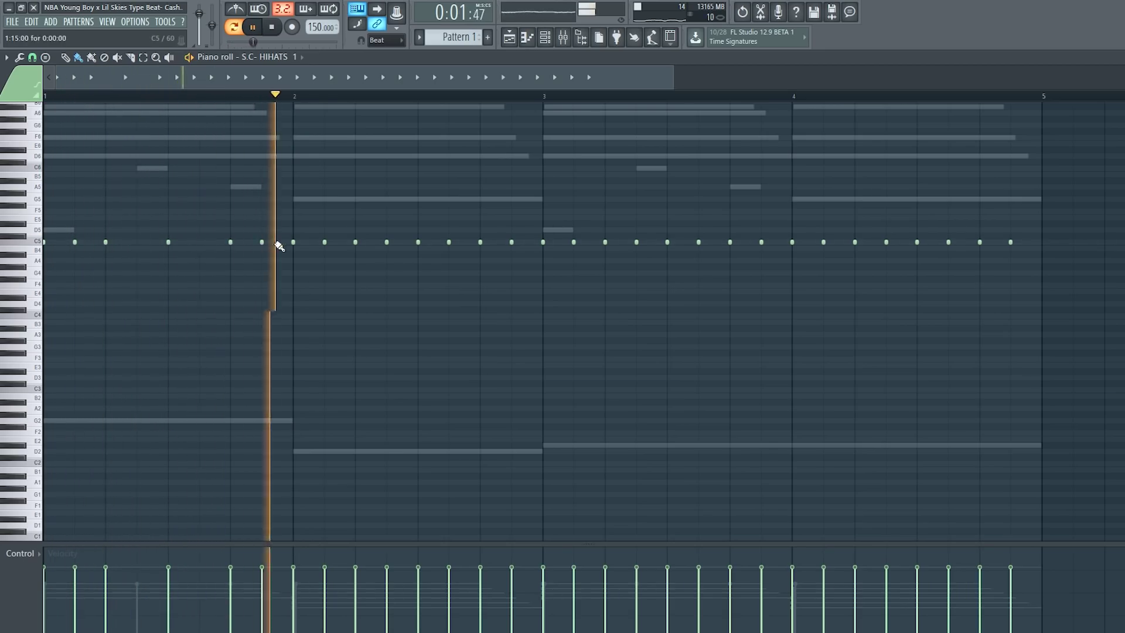
pyautogui.rightClick(325, 243)
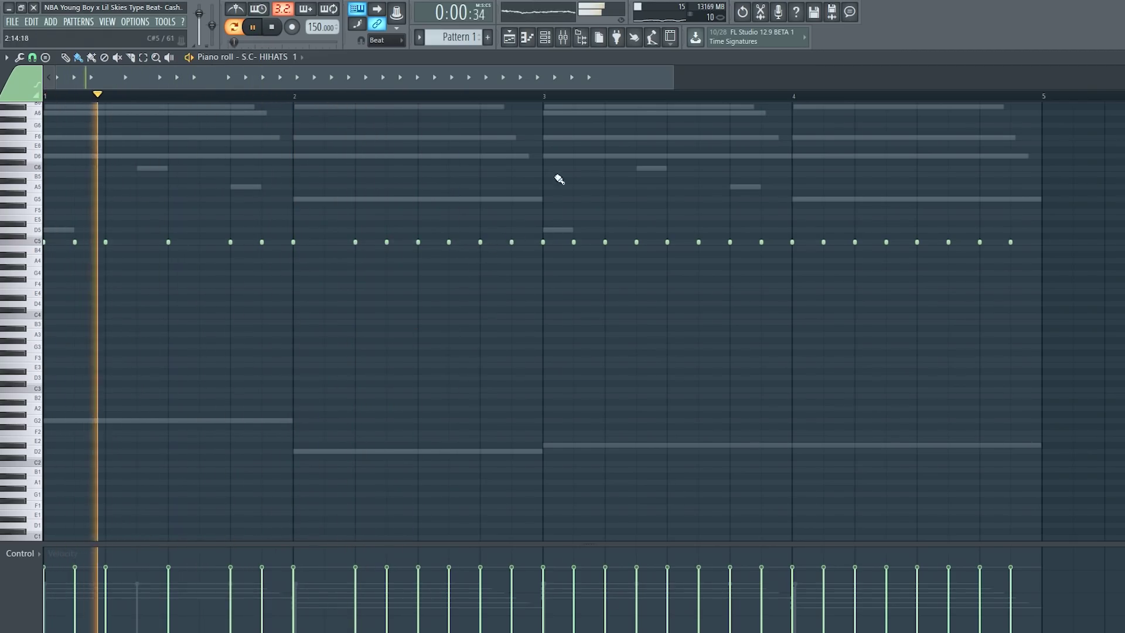
pyautogui.scroll(-1, 557, 150)
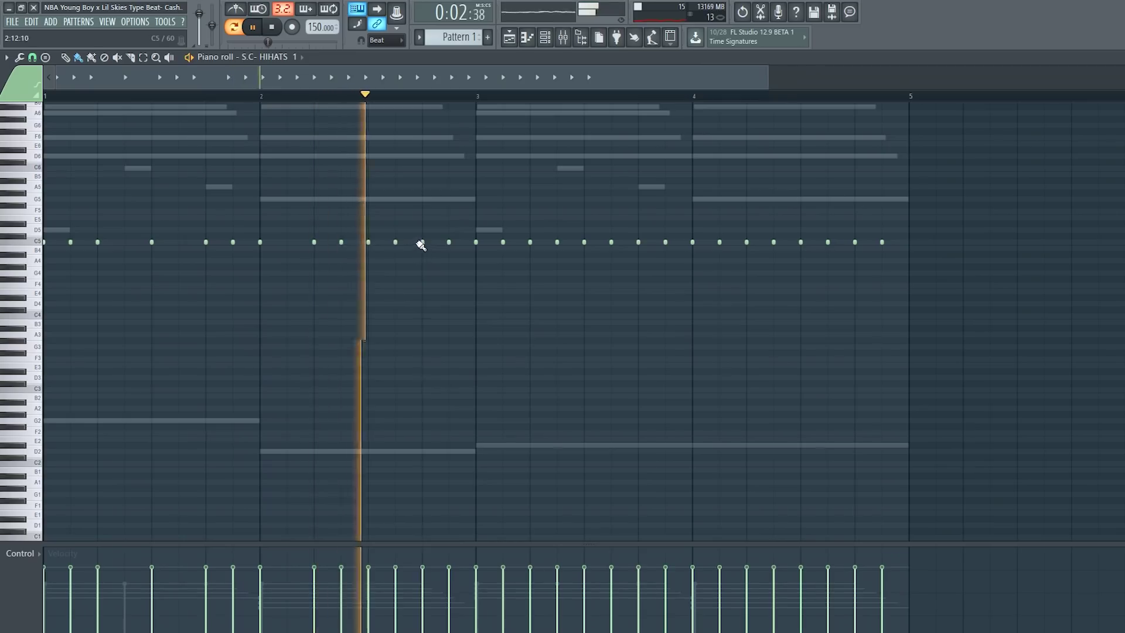
pyautogui.press('space')
pyautogui.rightClick(450, 242)
pyautogui.press('space')
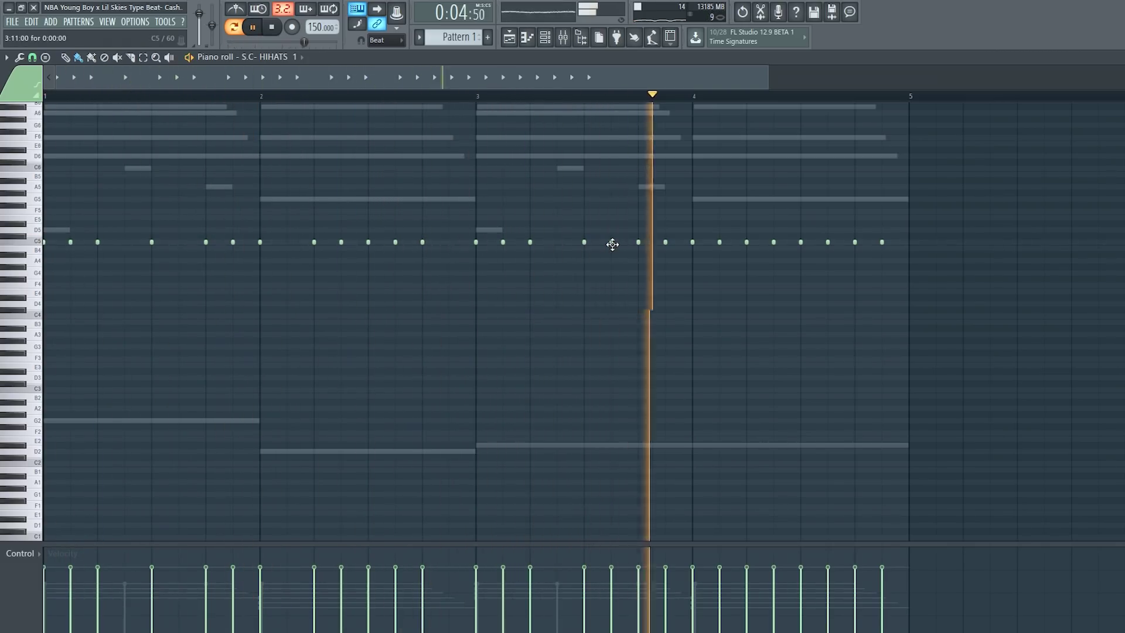
pyautogui.press('space')
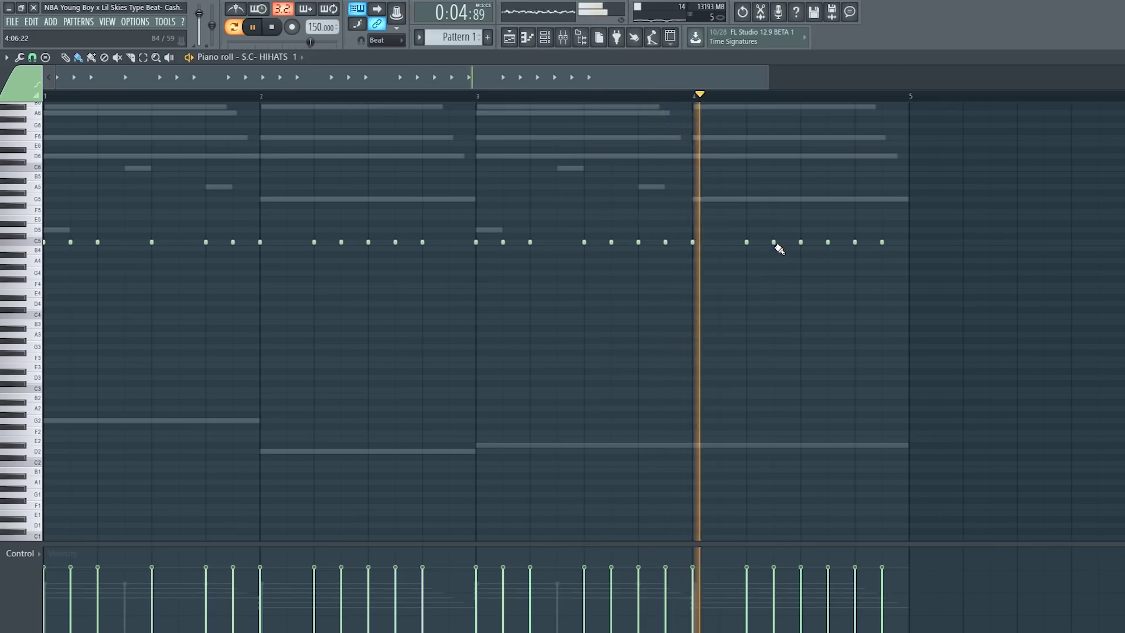
pyautogui.rightClick(881, 242)
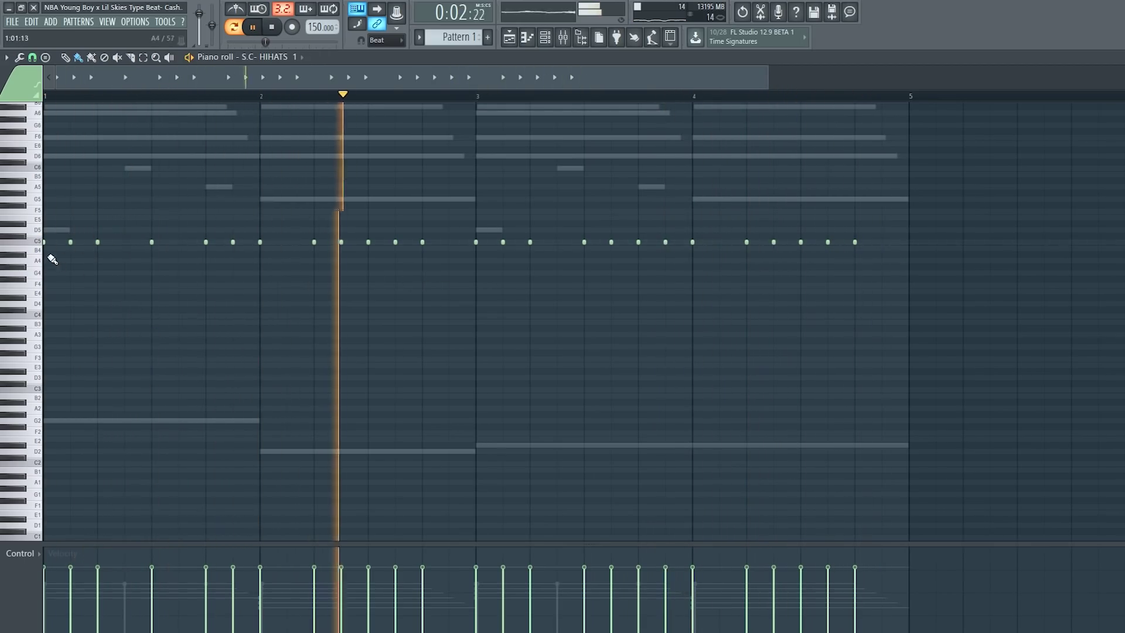
# - Set note snap to half steps and remove the stray raised hi-hat note in bar one
pyautogui.click(32, 57)
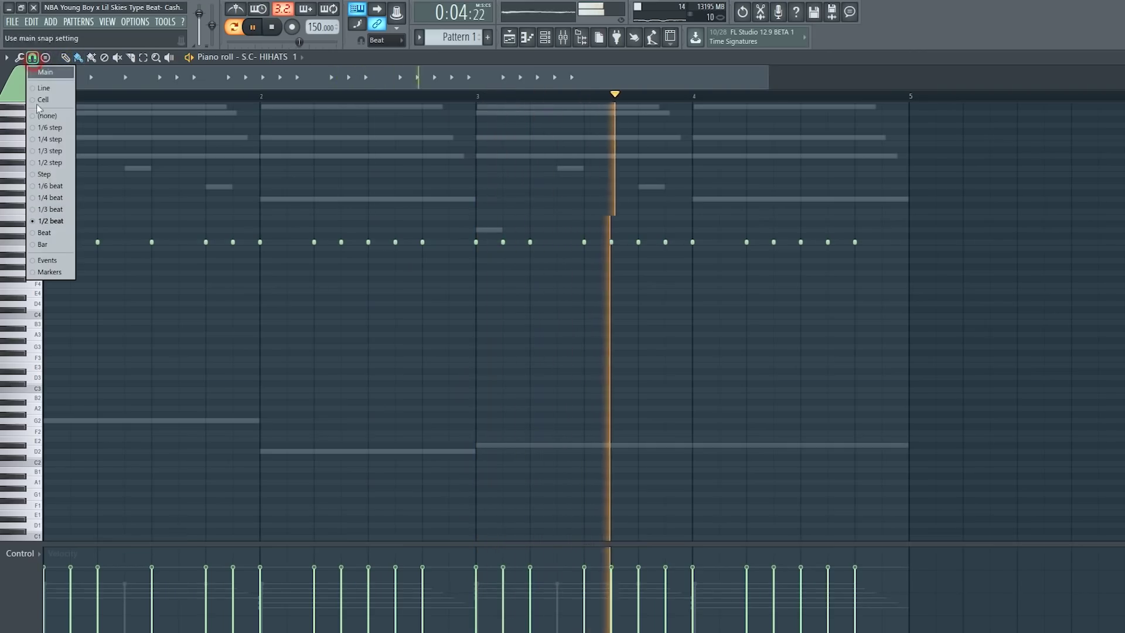
pyautogui.click(49, 160)
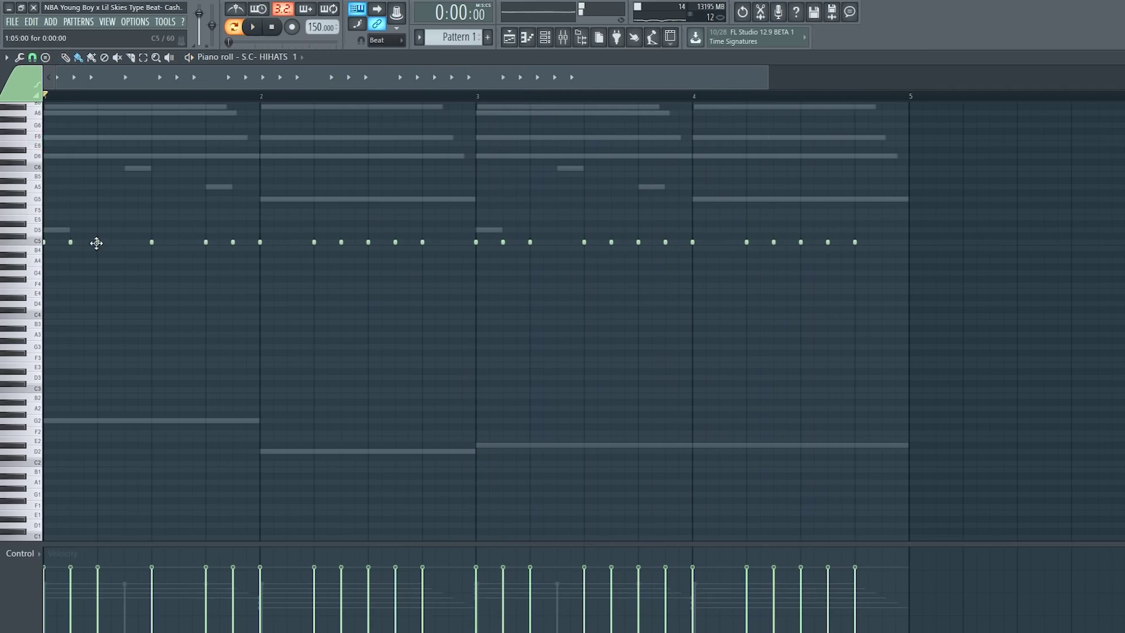
pyautogui.press('space')
pyautogui.press('space')
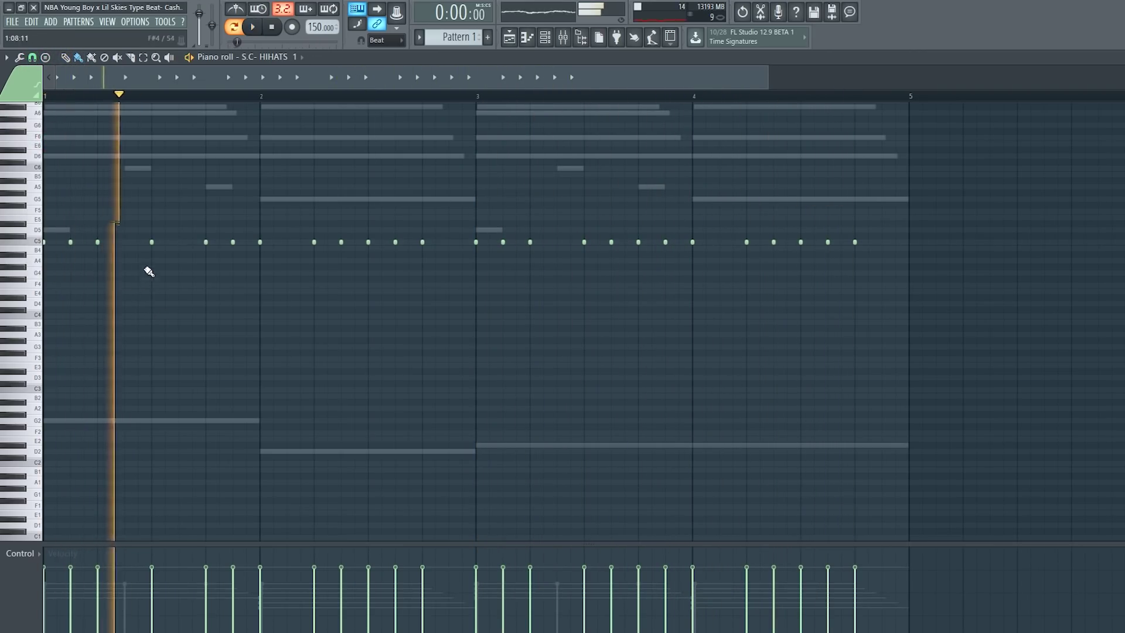
pyautogui.press('space')
pyautogui.press('space')
pyautogui.press('space')
pyautogui.press('space')
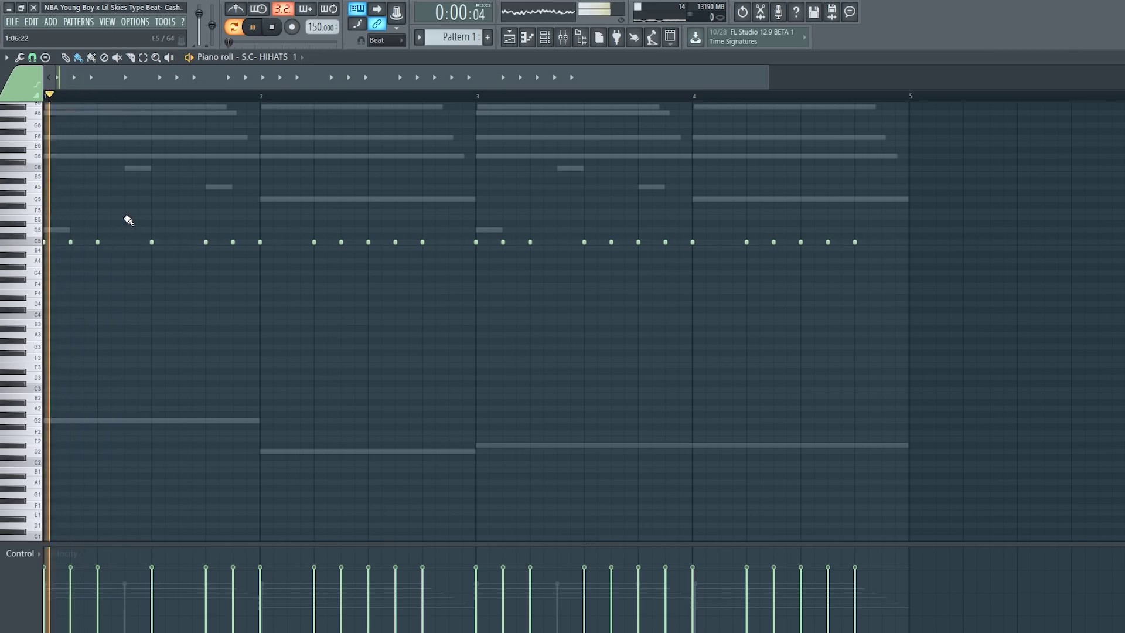
pyautogui.press('space')
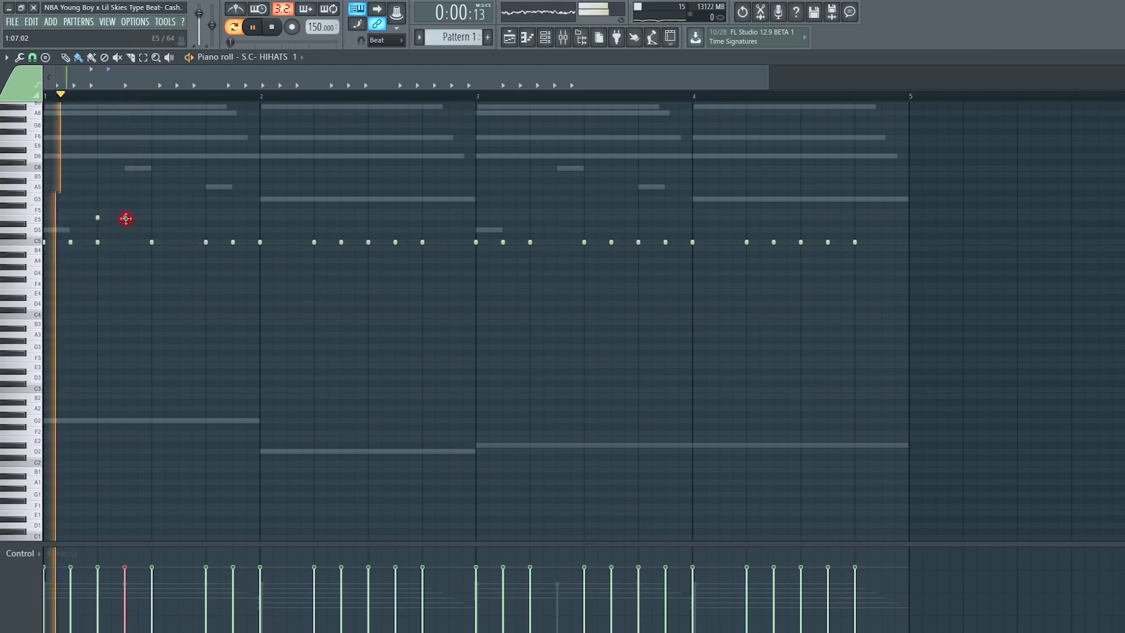
pyautogui.rightClick(97, 218)
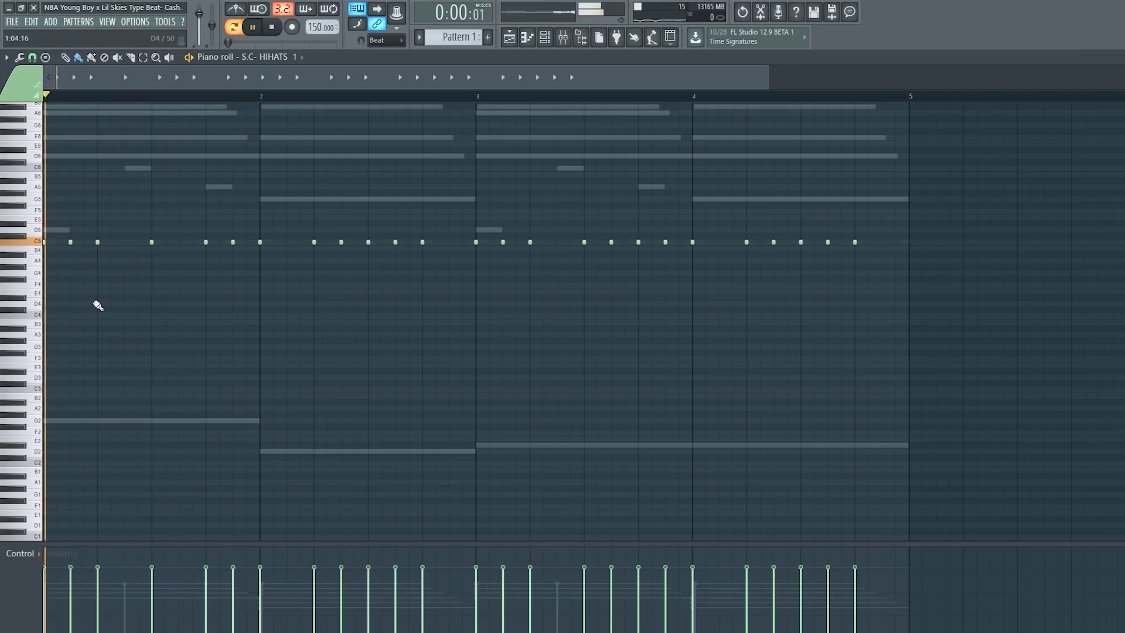
pyautogui.click(545, 37)
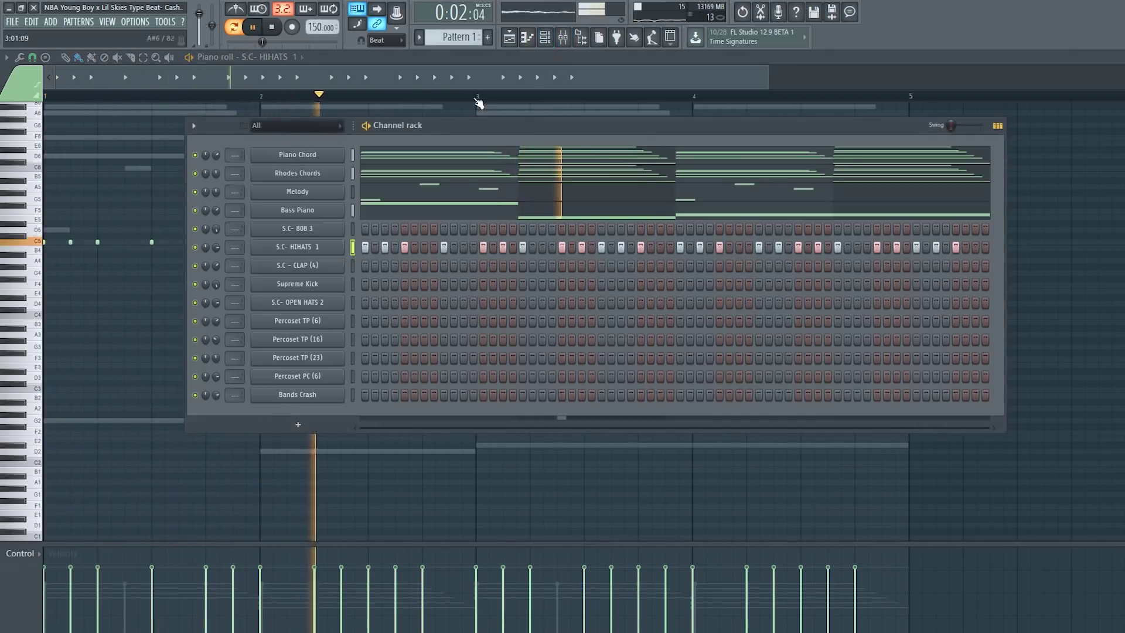
pyautogui.click(468, 79)
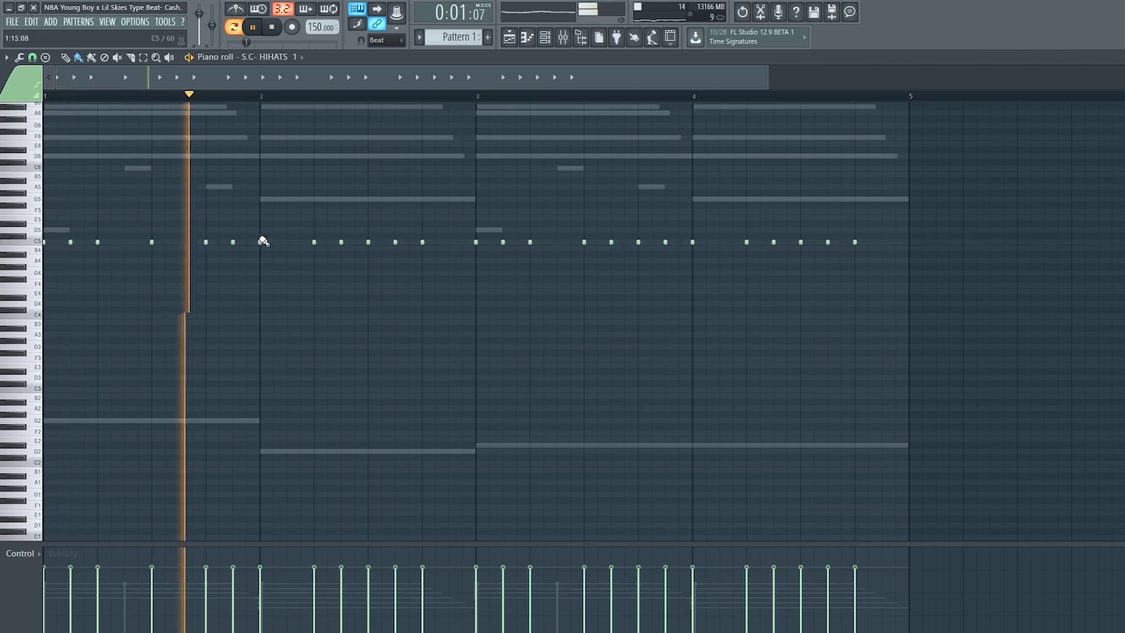
# - Add a bar-three hi-hat, then try and discard extra short hits in bars four and one
pyautogui.click(489, 242)
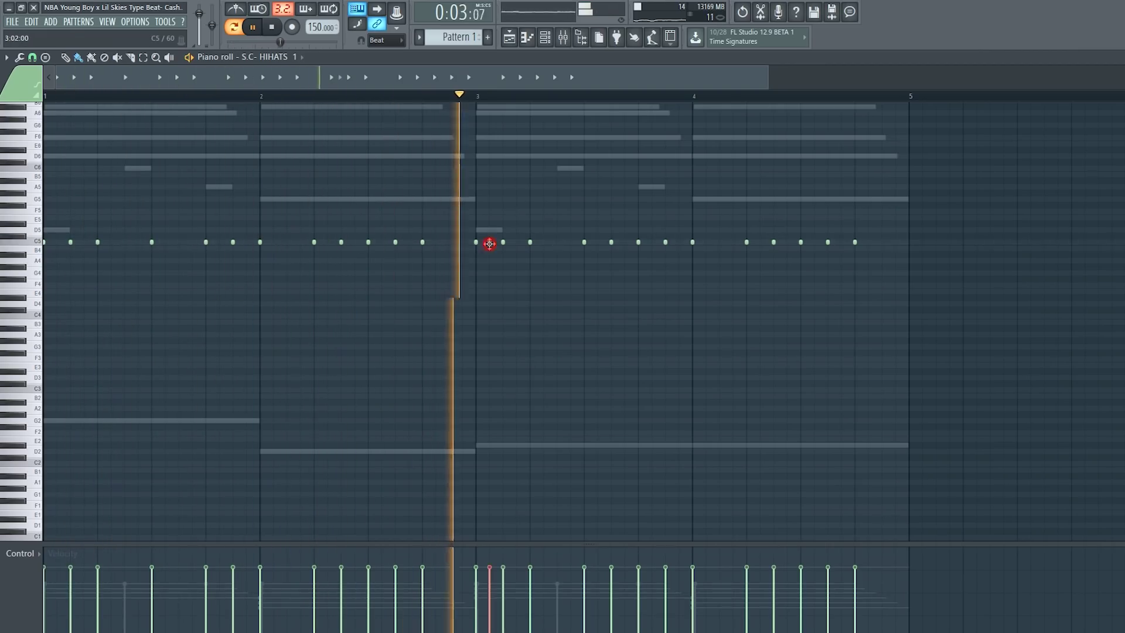
pyautogui.click(885, 244)
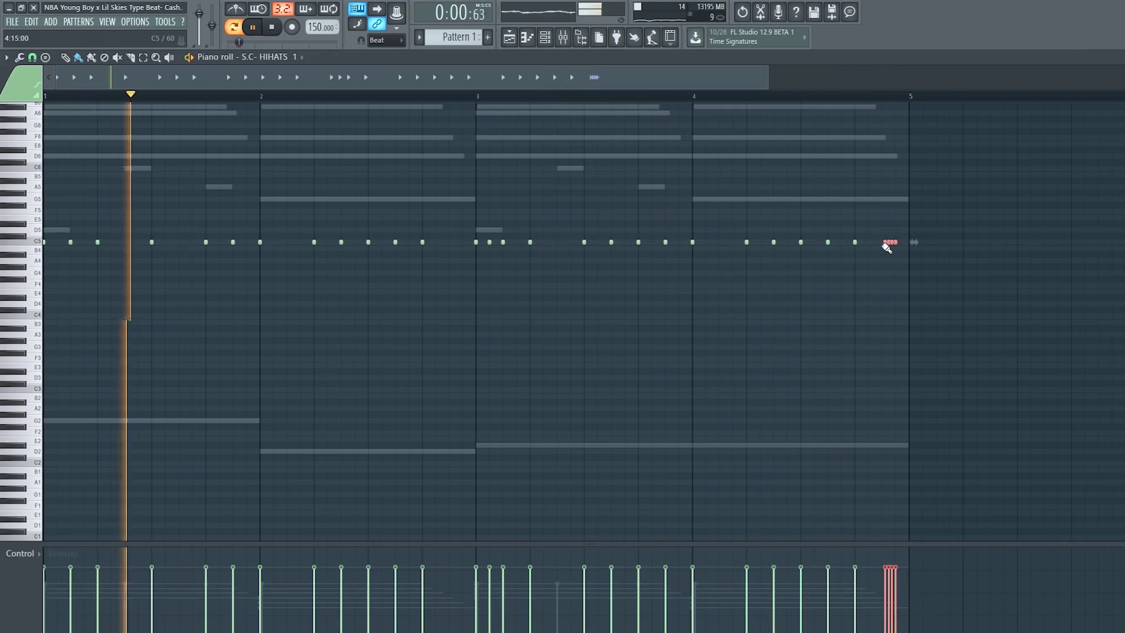
pyautogui.rightClick(890, 243)
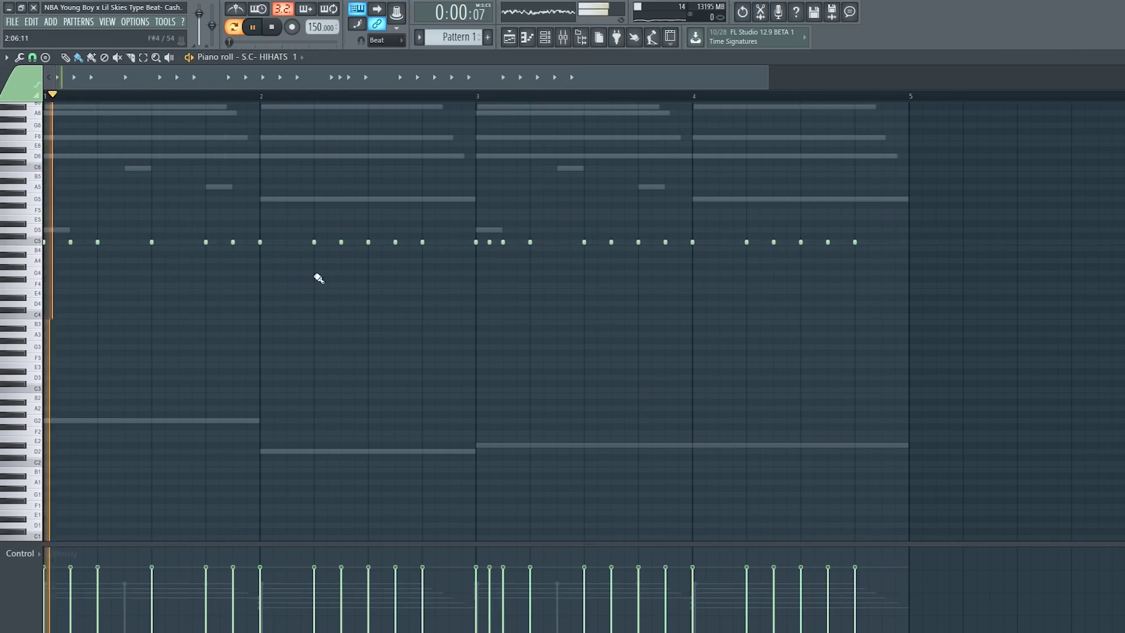
pyautogui.click(181, 243)
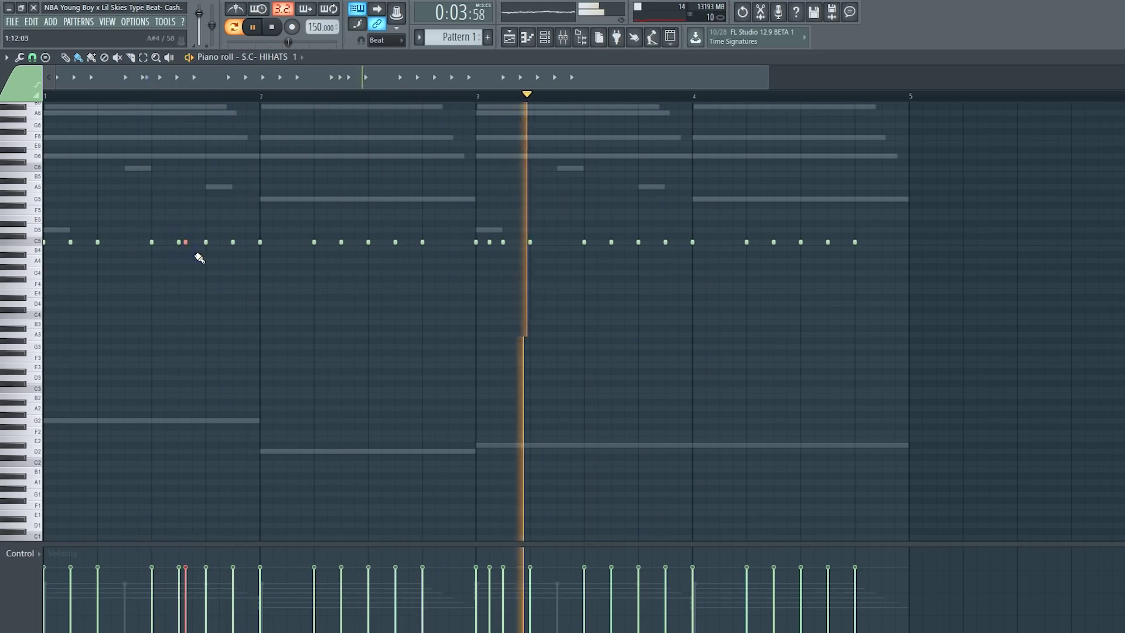
pyautogui.moveTo(184, 243); pyautogui.dragTo(192, 244)
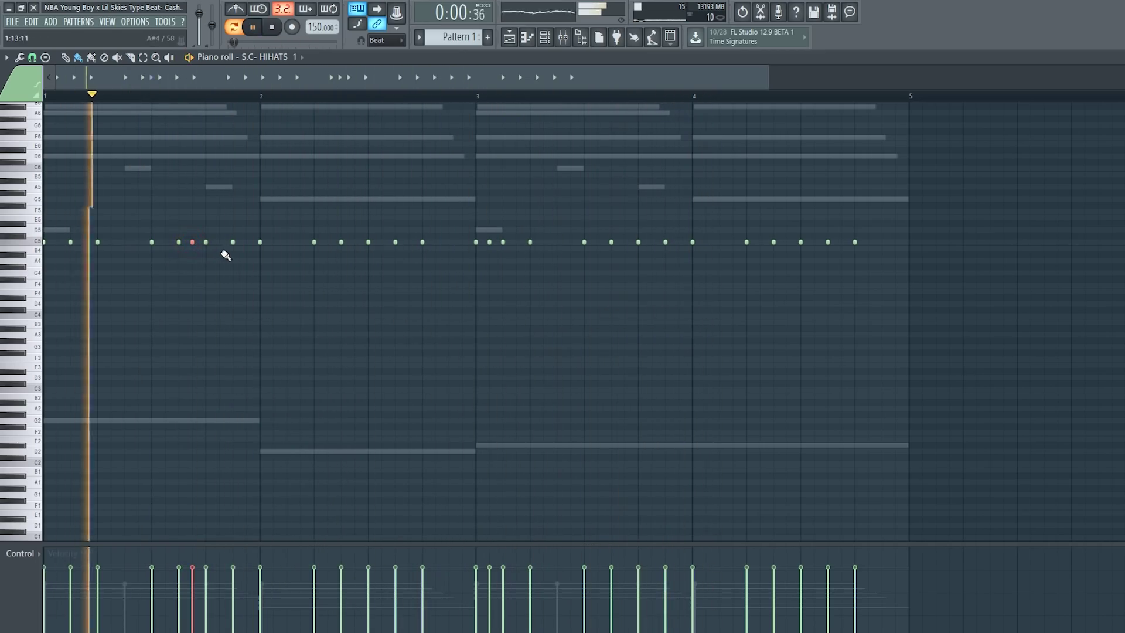
pyautogui.moveTo(193, 242); pyautogui.dragTo(185, 243)
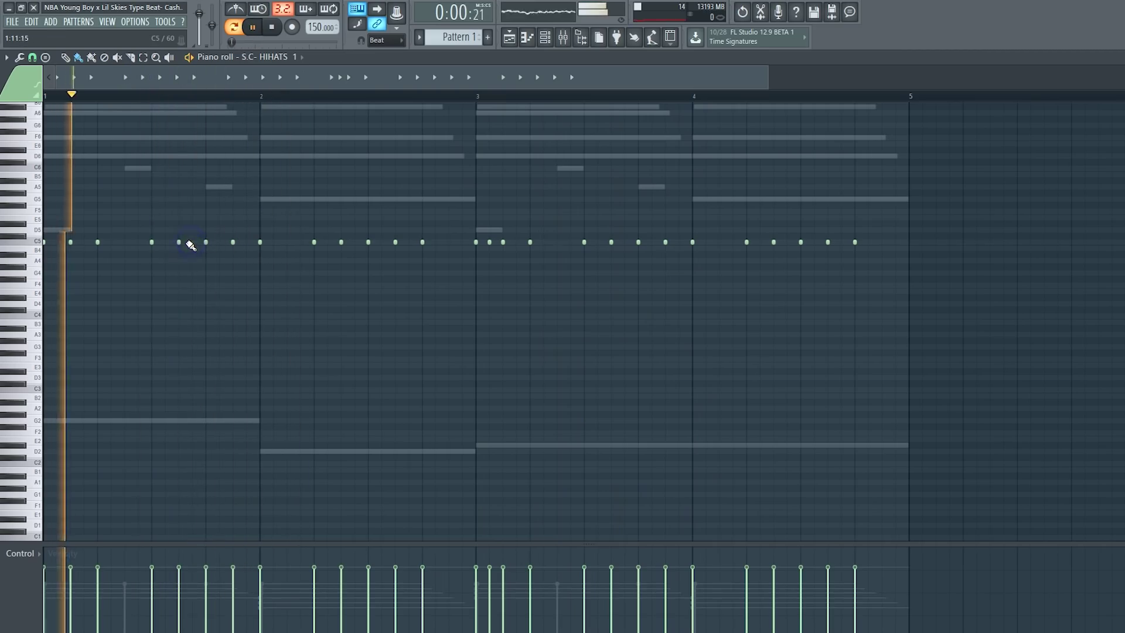
pyautogui.rightClick(188, 244)
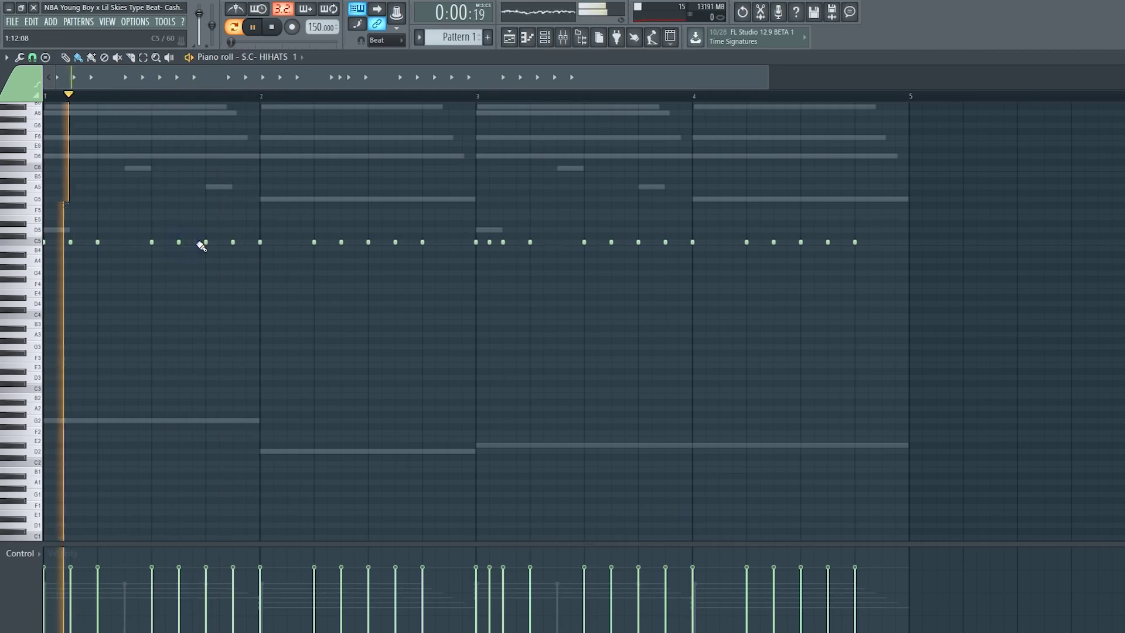
# - Bring up the channel rack and program the clap hits, removing one near the end
pyautogui.click(545, 40)
pyautogui.press('space')
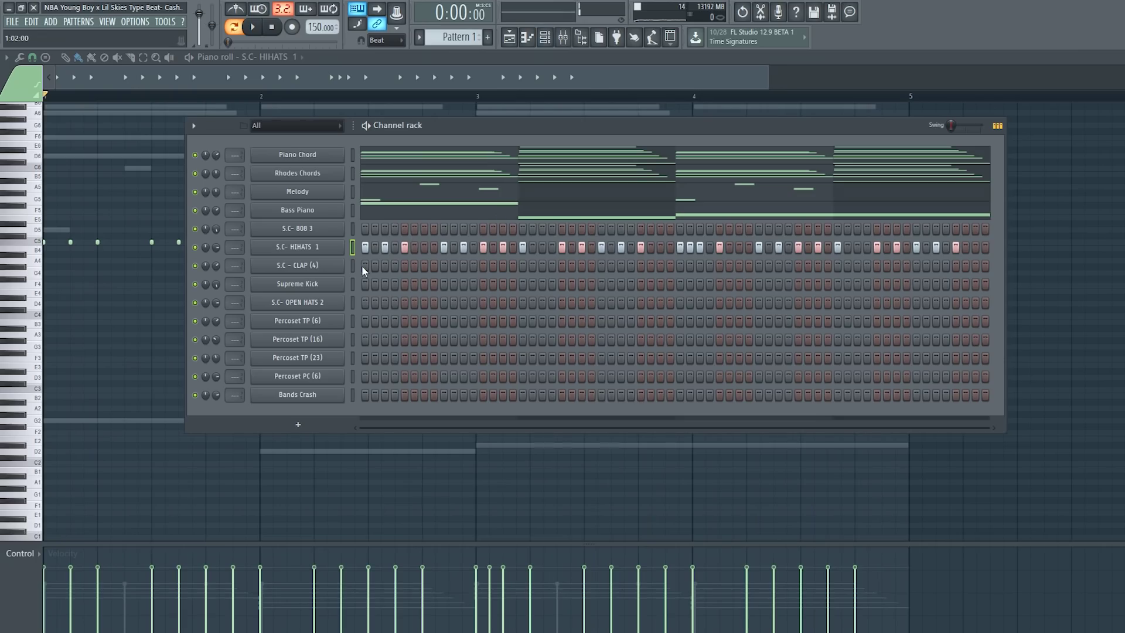
pyautogui.click(444, 265)
pyautogui.press('space')
pyautogui.click(600, 265)
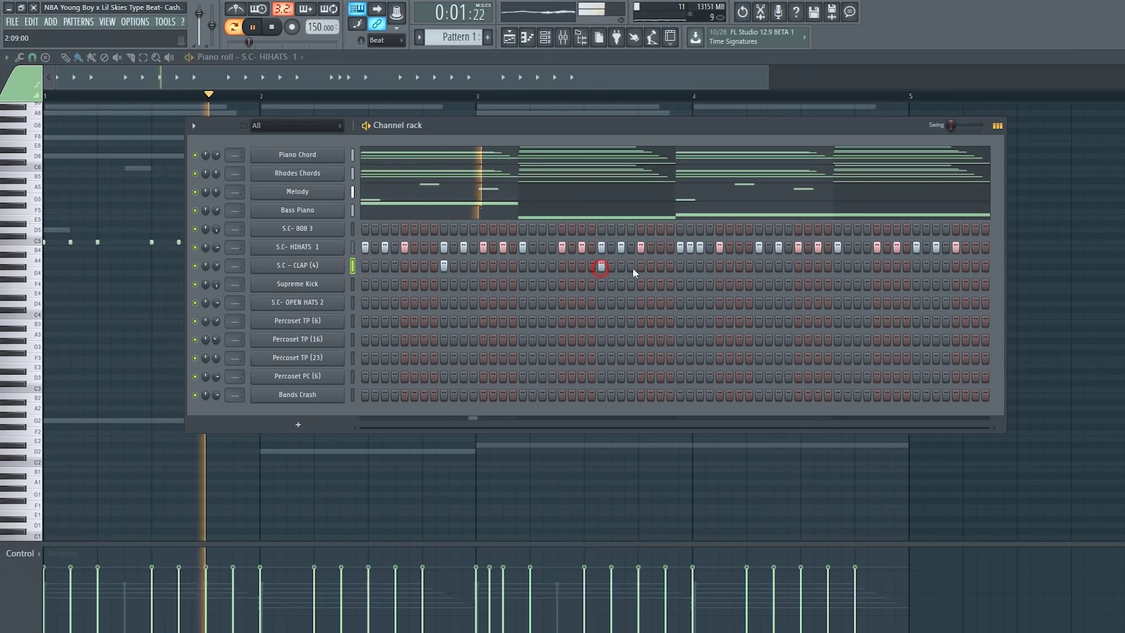
pyautogui.rightClick(758, 267)
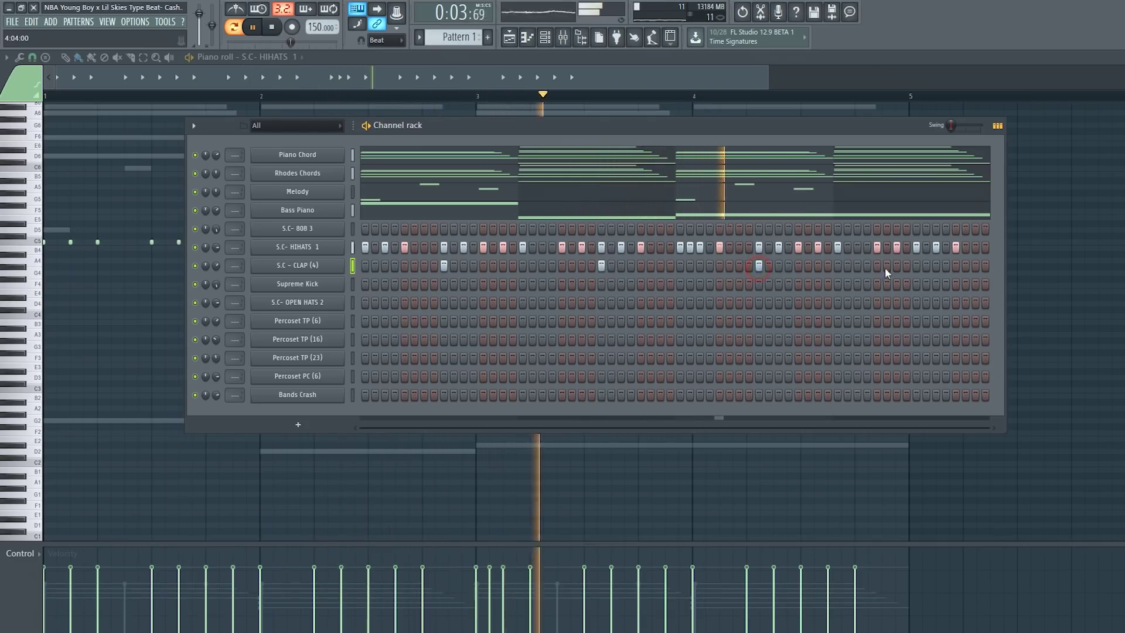
# - Program kick hits with the late one shifted a step earlier, plus early and late open-hat hits
pyautogui.click(365, 283)
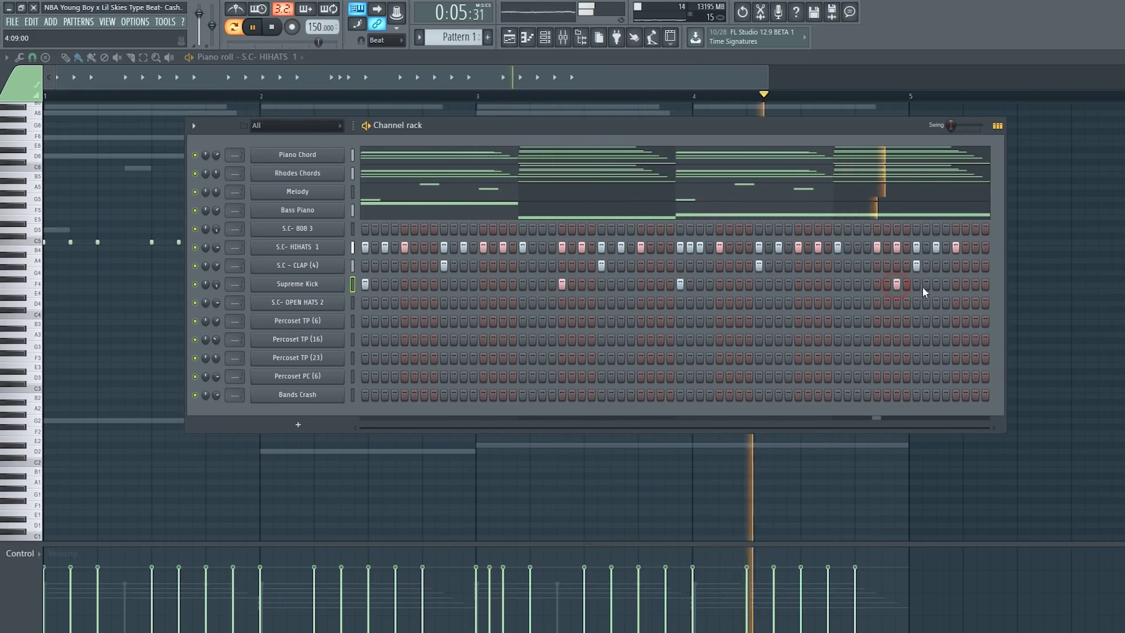
pyautogui.click(896, 284)
pyautogui.click(876, 284)
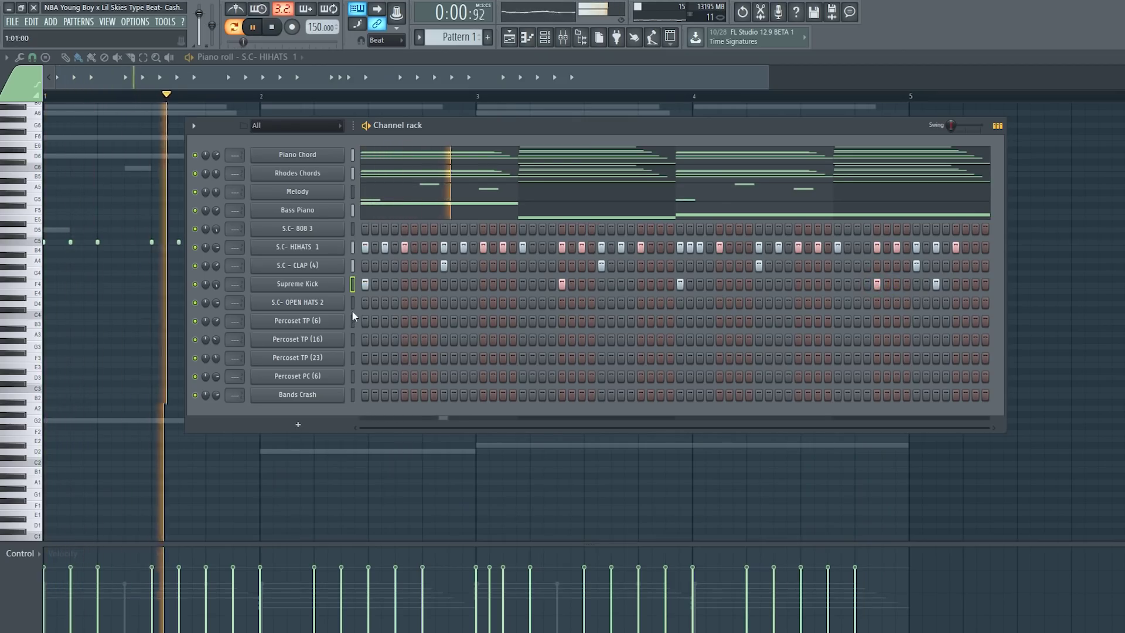
pyautogui.rightClick(444, 306)
pyautogui.click(404, 302)
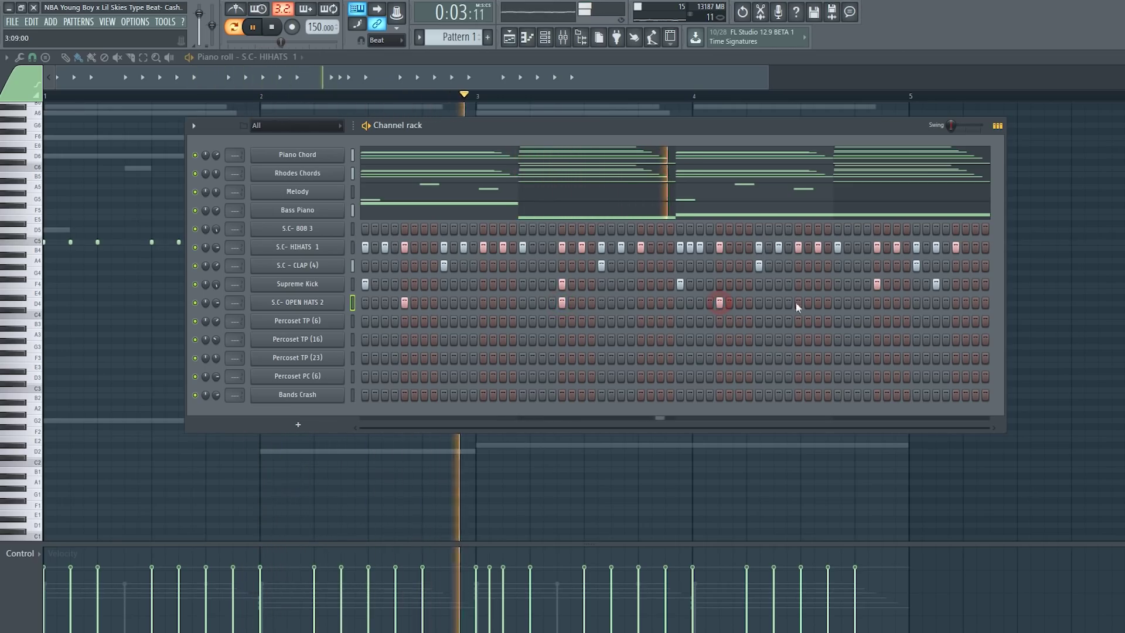
pyautogui.click(876, 303)
# - Program Percoset TP (6) hits mid and late in the pattern and an early Percoset TP (16) hit
pyautogui.click(351, 322)
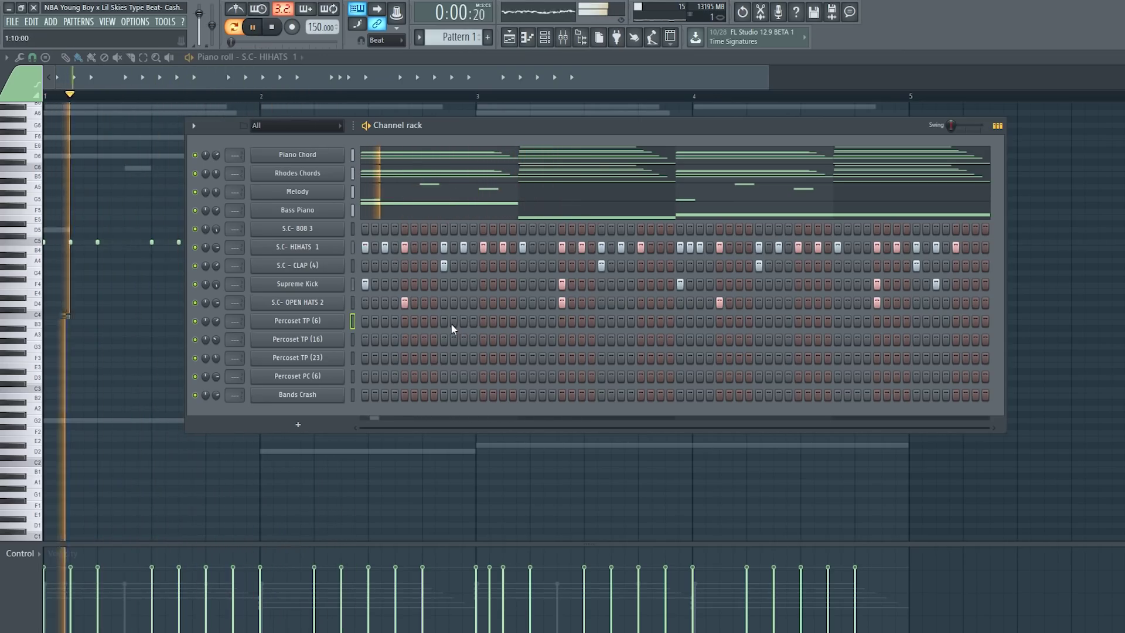
pyautogui.click(540, 323)
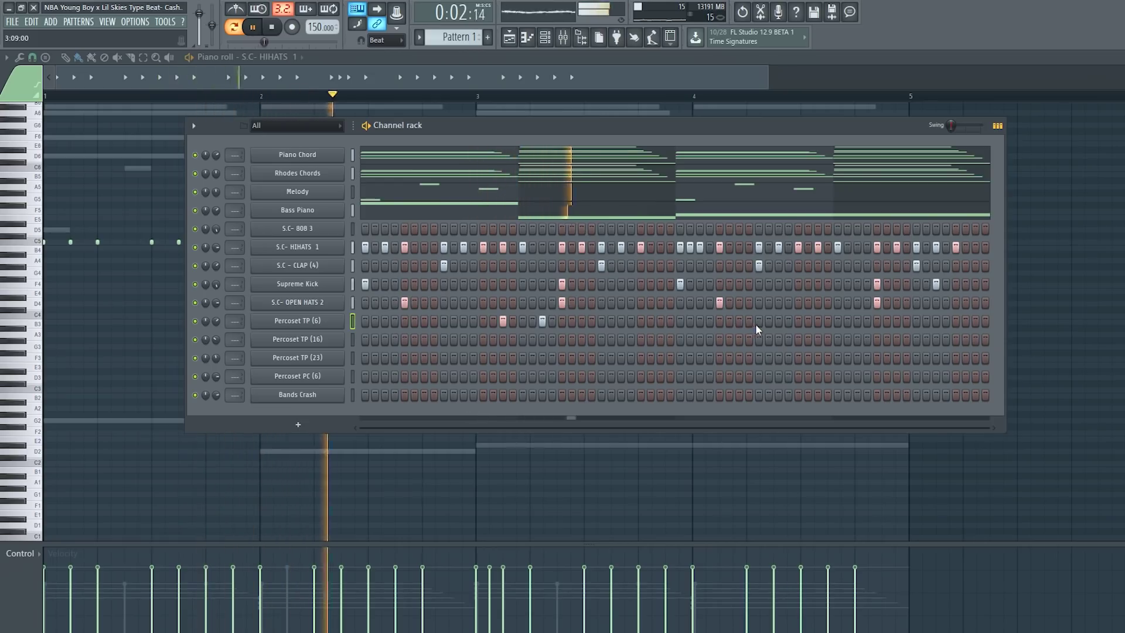
pyautogui.click(818, 322)
pyautogui.click(857, 323)
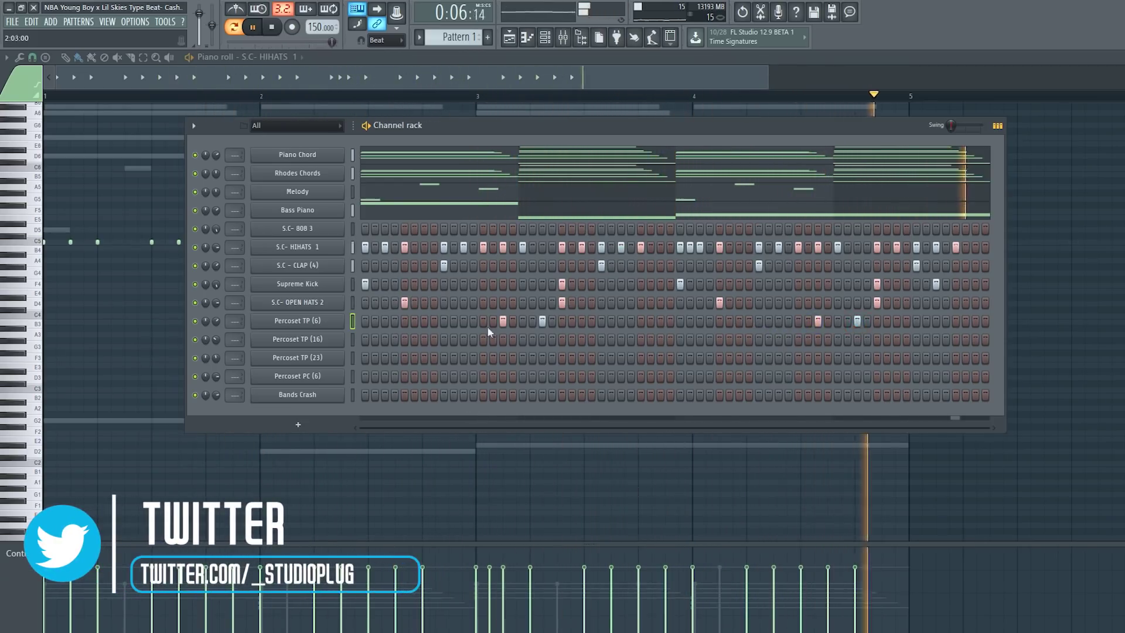
pyautogui.click(352, 339)
pyautogui.press('space')
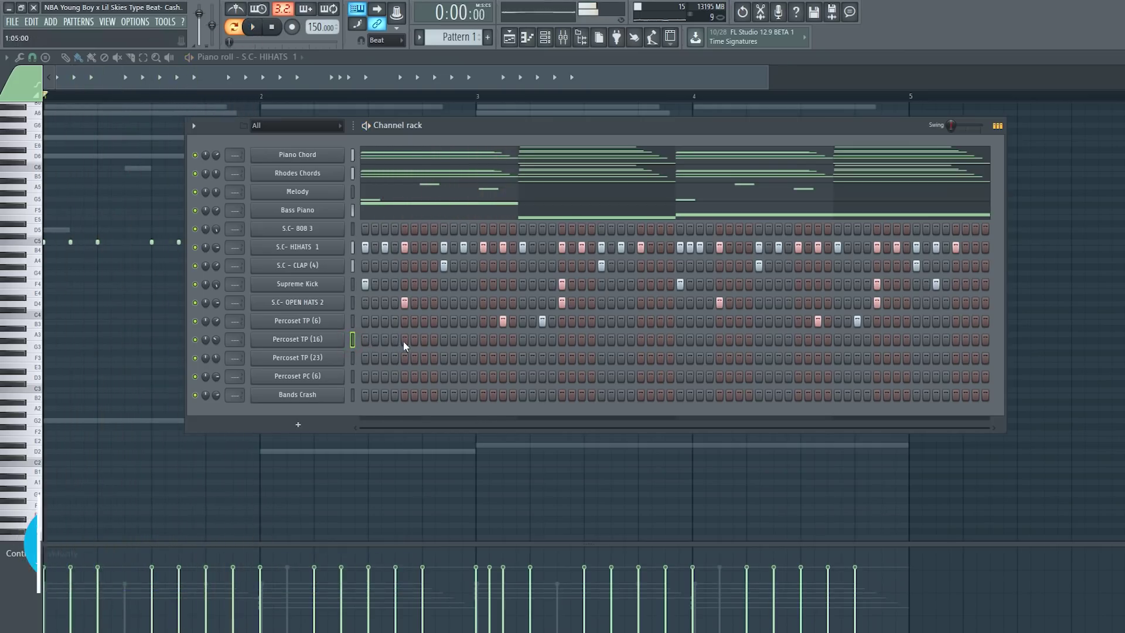
pyautogui.press('space')
pyautogui.click(404, 340)
# - Add a final Percoset TP (23) hit, a mid-pattern Percoset PC (6) hit and a crash on beat one
pyautogui.click(353, 360)
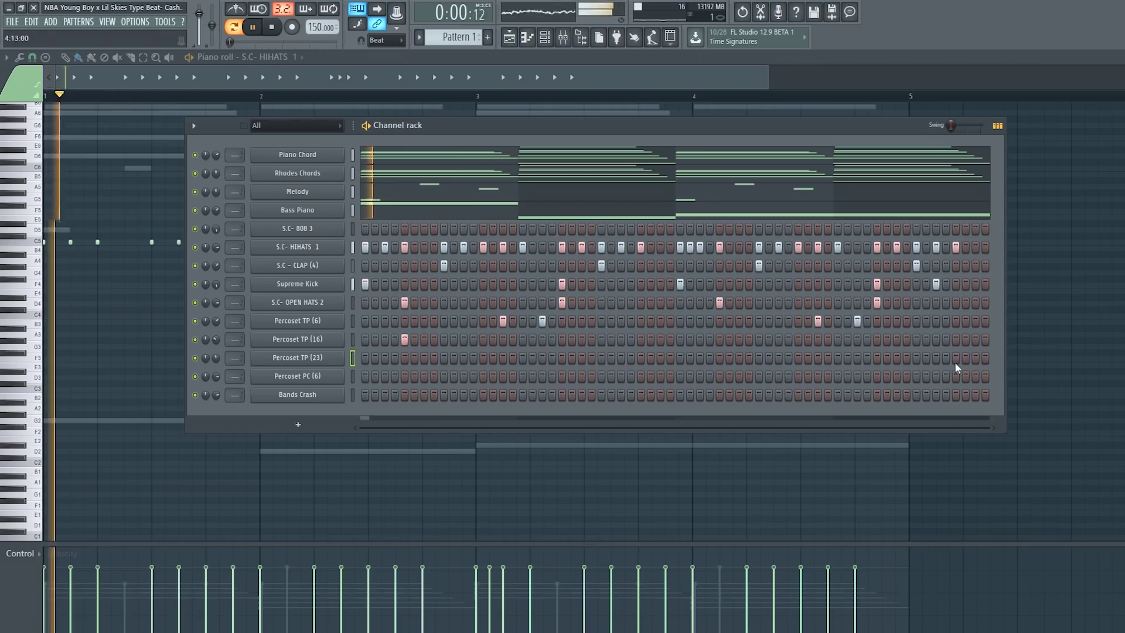
pyautogui.click(975, 358)
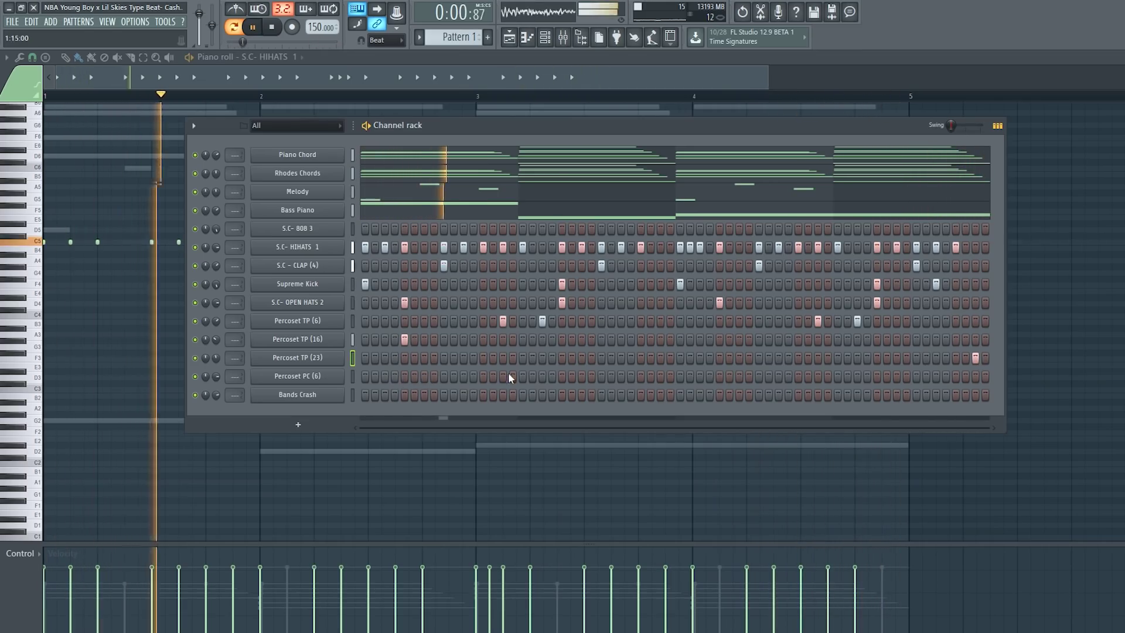
pyautogui.click(658, 377)
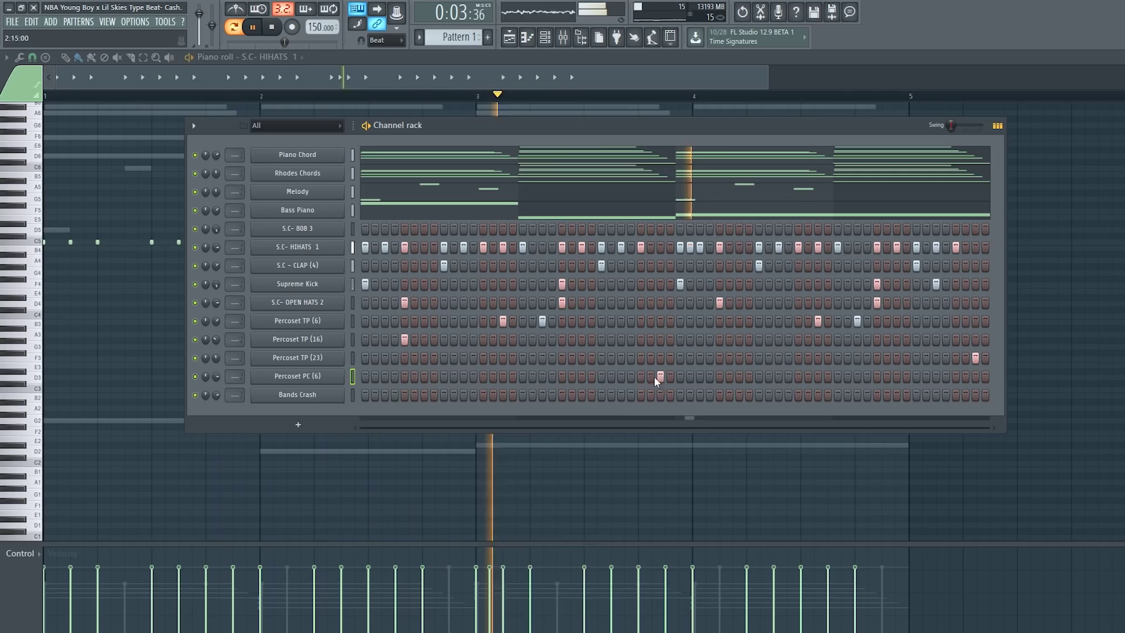
pyautogui.click(365, 396)
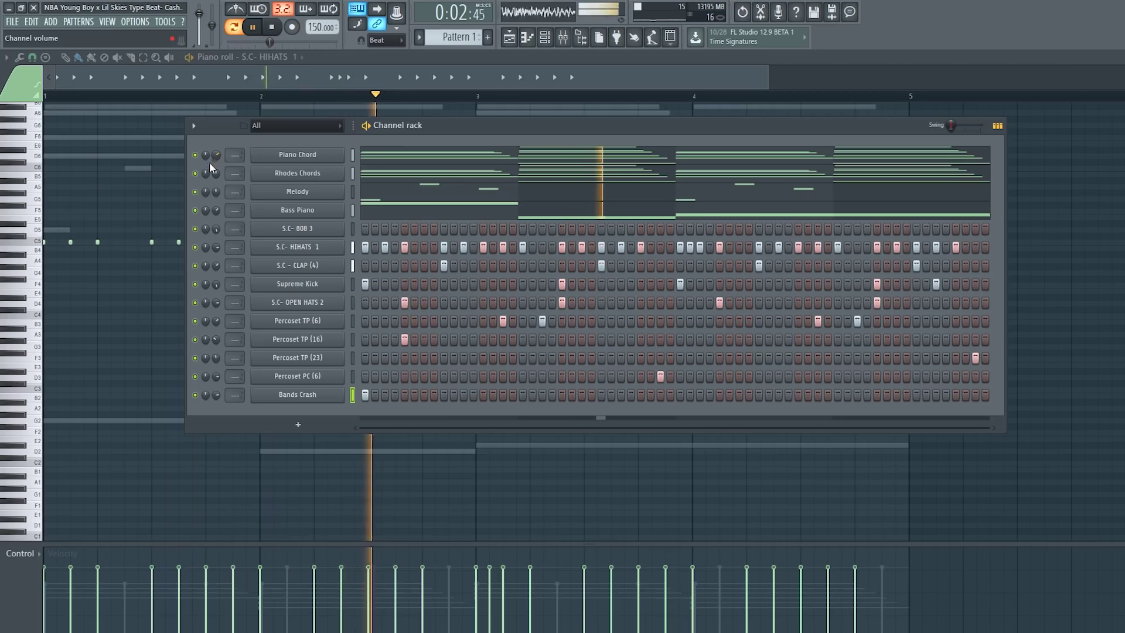
# - Toggle the Rhodes and Piano Chord mutes, then solo the Piano Chord channel during playback
pyautogui.click(196, 174)
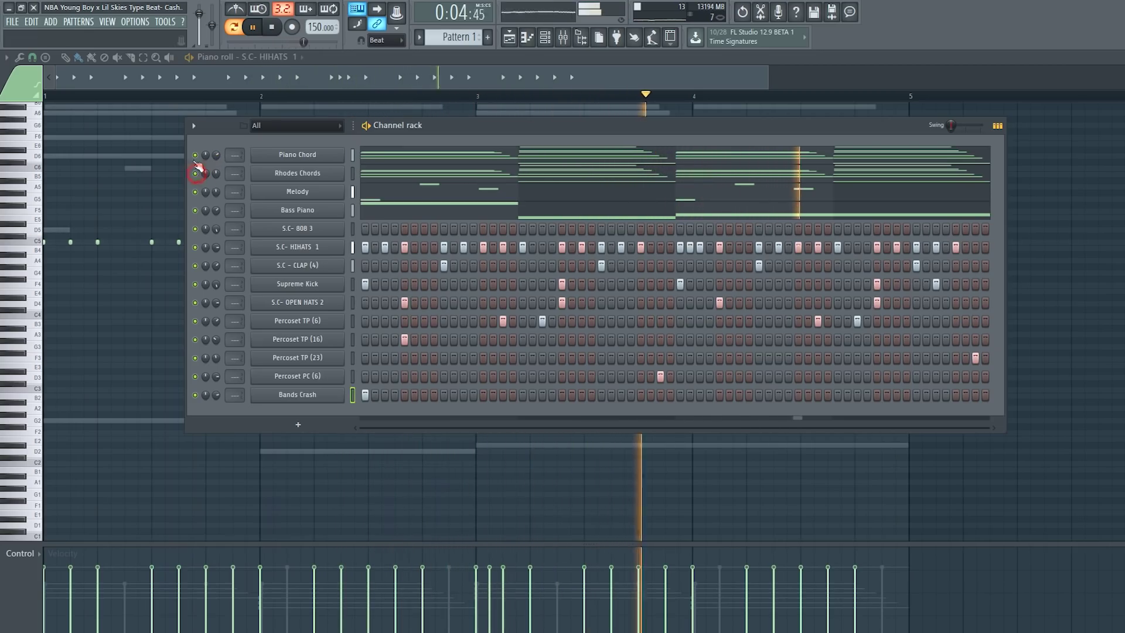
pyautogui.click(195, 154)
pyautogui.press('space')
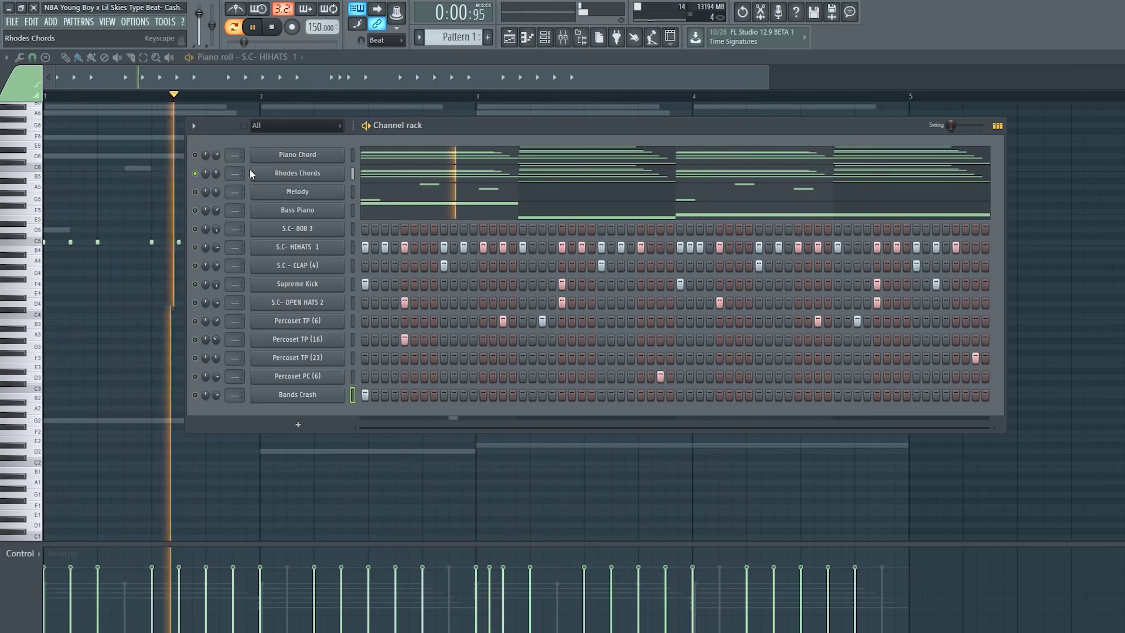
pyautogui.rightClick(197, 155)
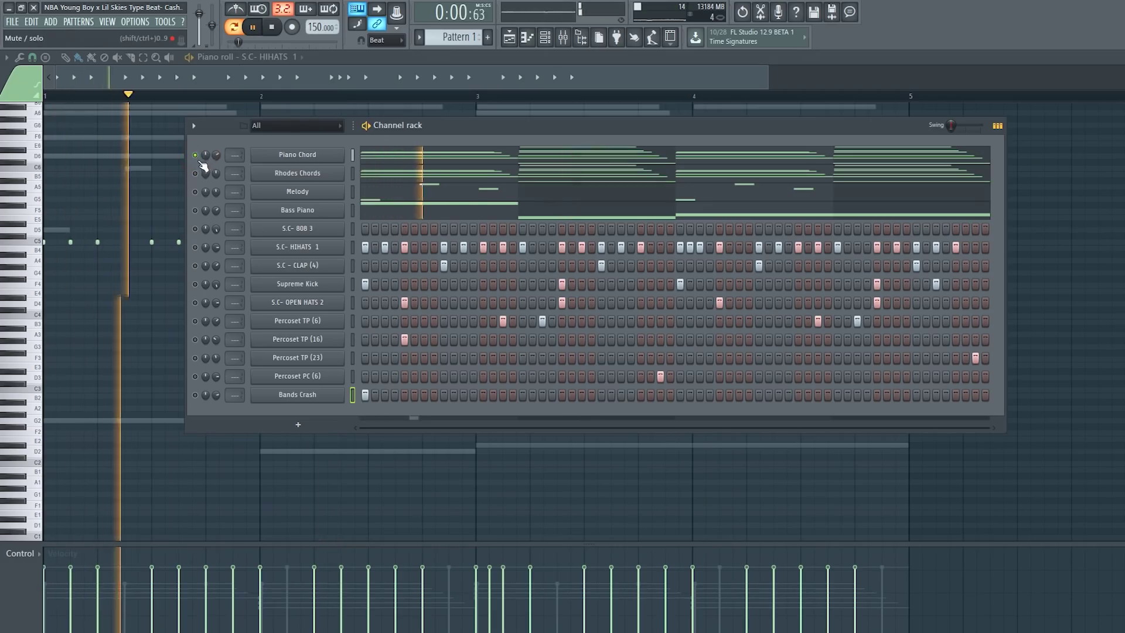
# - Show the Piano Chord notes beneath the channel rack, shifting the rack left and stopping playback
pyautogui.click(377, 155)
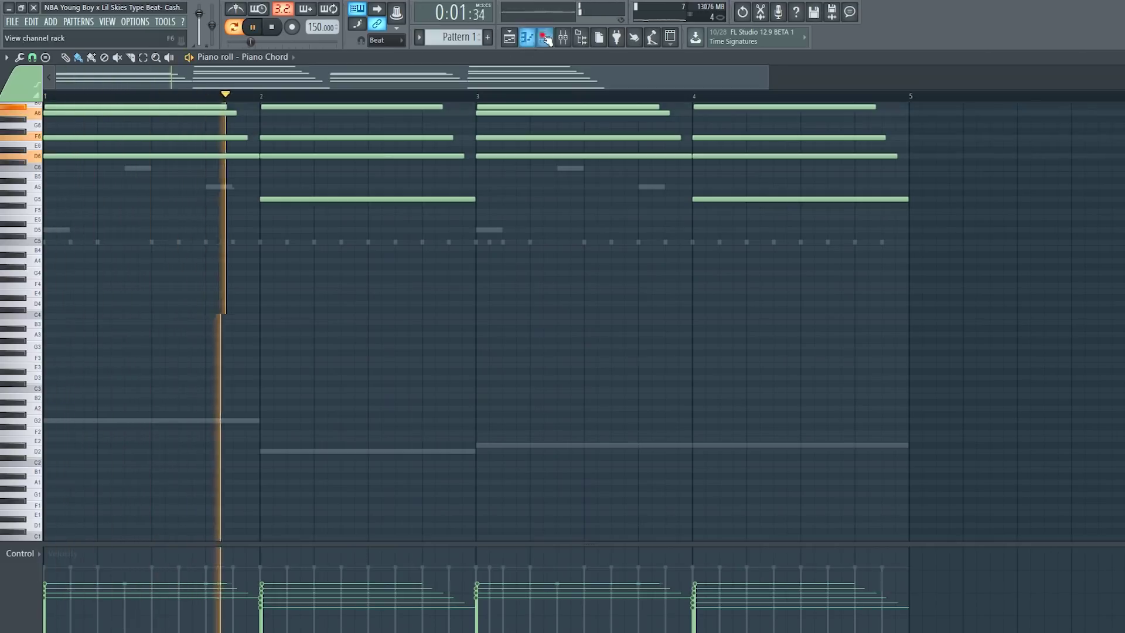
pyautogui.press('F6')
pyautogui.press('space')
pyautogui.press('space')
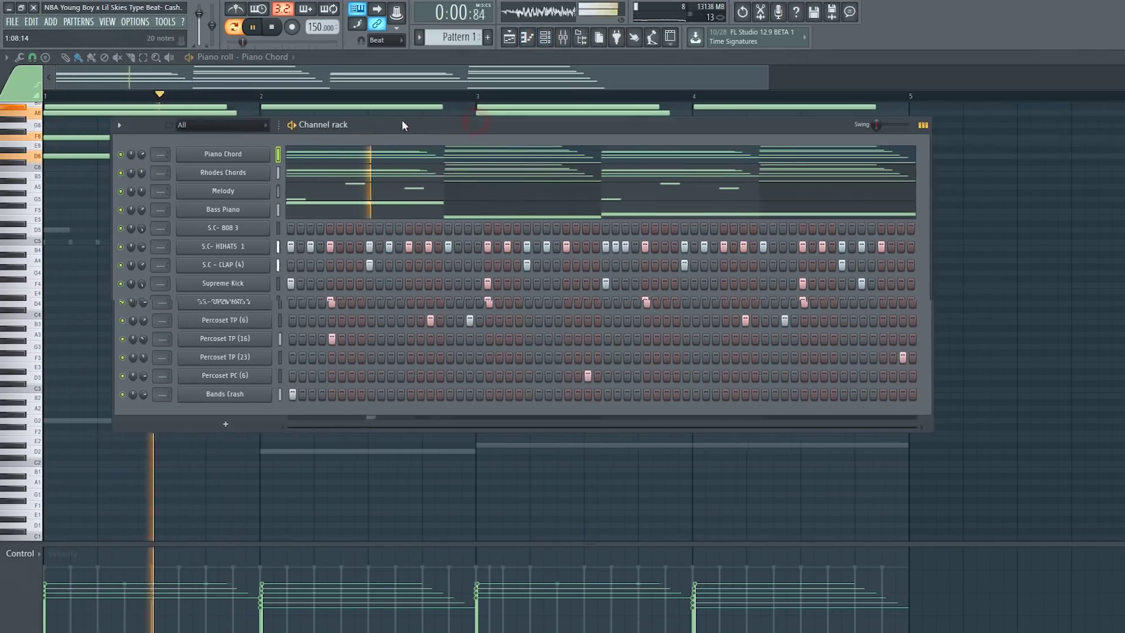
pyautogui.moveTo(528, 125); pyautogui.dragTo(453, 125)
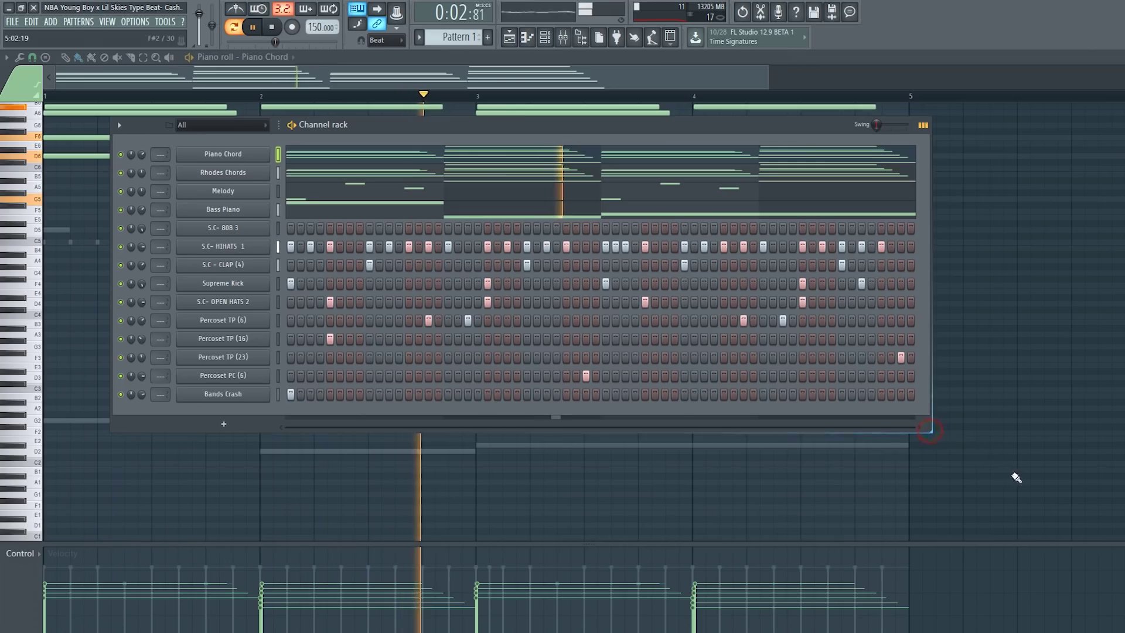
pyautogui.press('space')
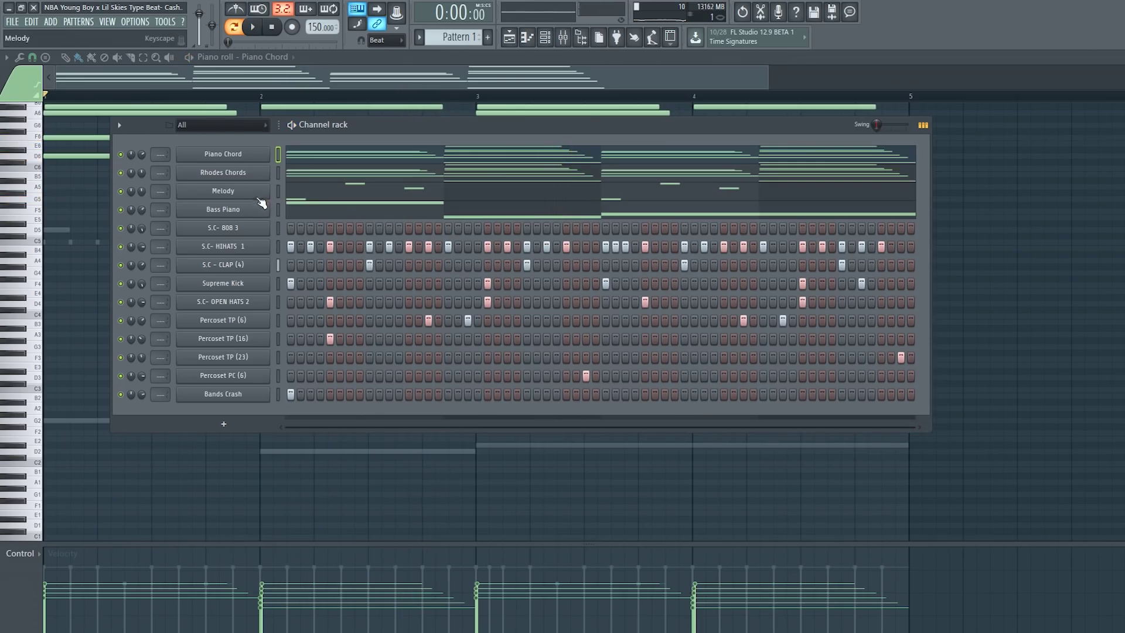
# - Select the S.C- 808 3 channel and view its notes while the pattern plays
pyautogui.click(280, 228)
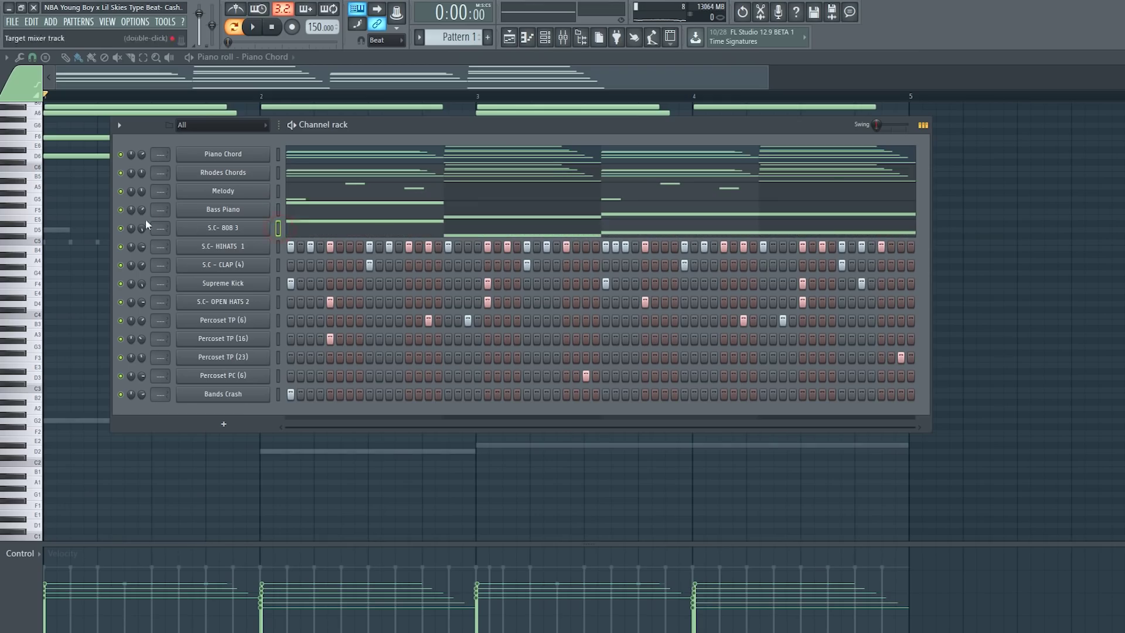
pyautogui.click(306, 223)
pyautogui.press('space')
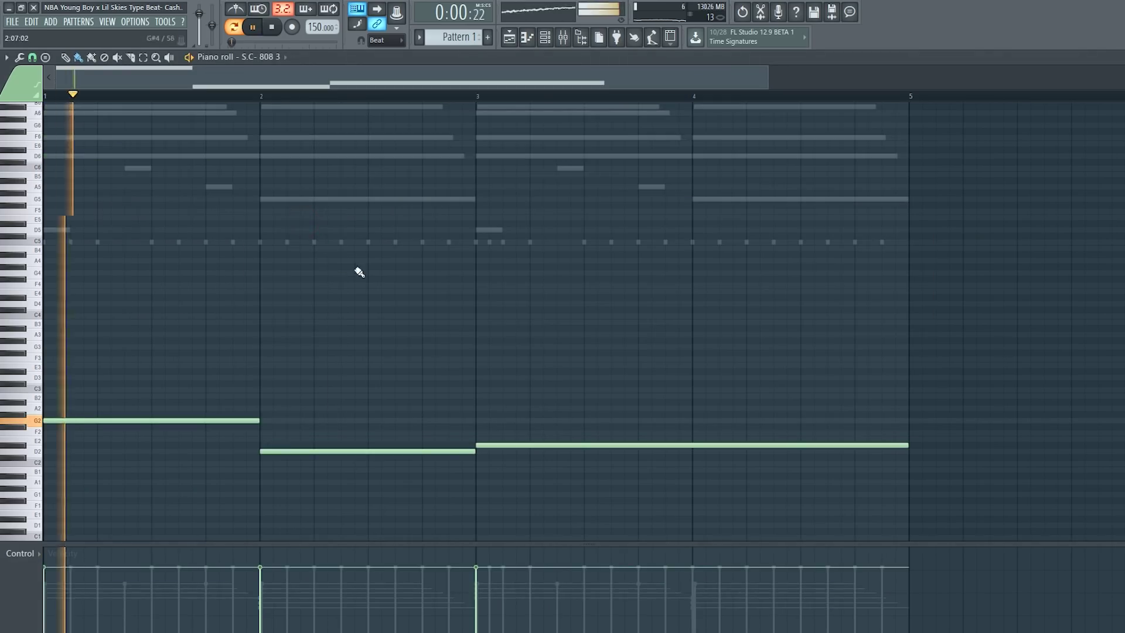
pyautogui.click(556, 43)
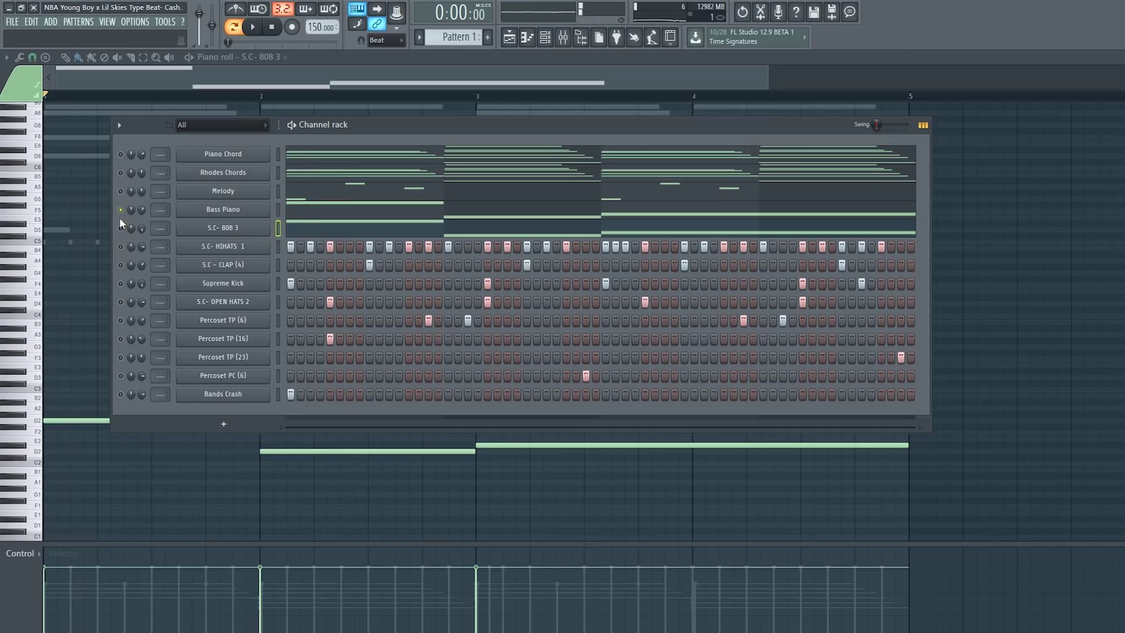
# - Move the 808 sampler settings aside and display its three long bass notes in the piano roll
pyautogui.click(250, 234)
pyautogui.moveTo(228, 116); pyautogui.dragTo(801, 286)
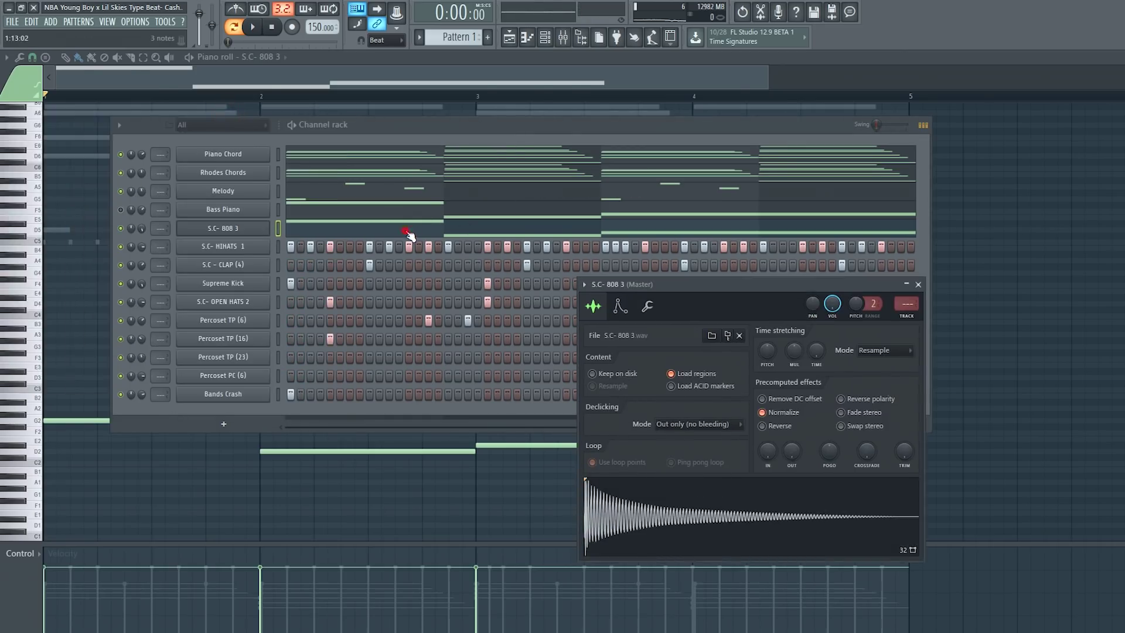
pyautogui.press('F5')
pyautogui.click(360, 229)
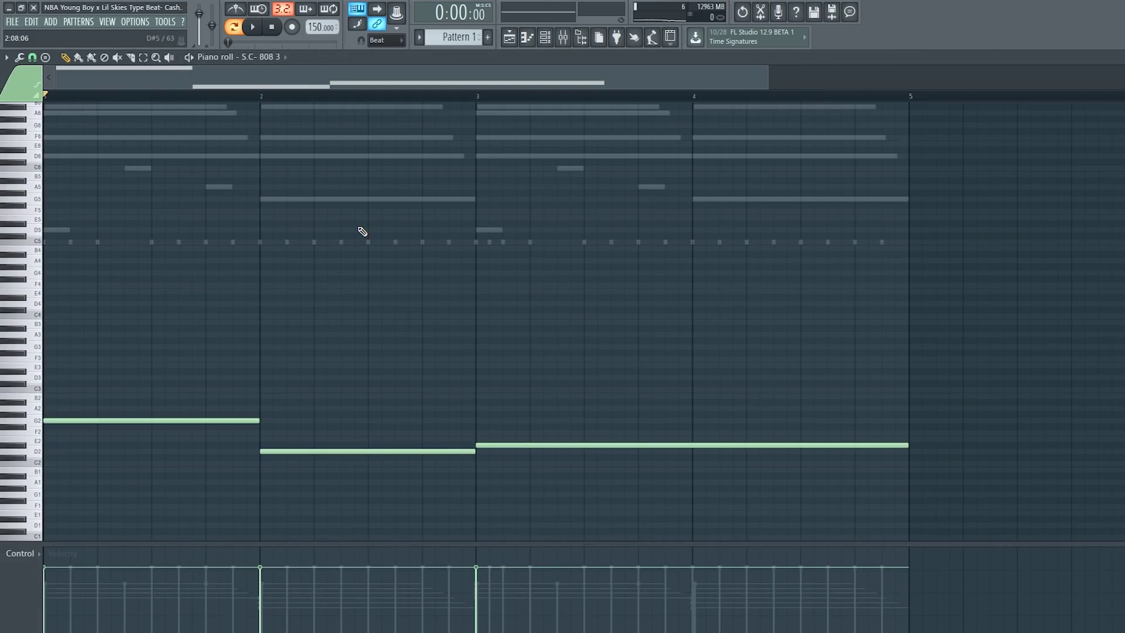
# - Transpose the 808 bassline up three octaves and two semitones and audition it
pyautogui.hotkey('ctrl', 'Up')
pyautogui.hotkey('ctrl', 'Up')
pyautogui.hotkey('ctrl', 'Up')
pyautogui.press('Up')
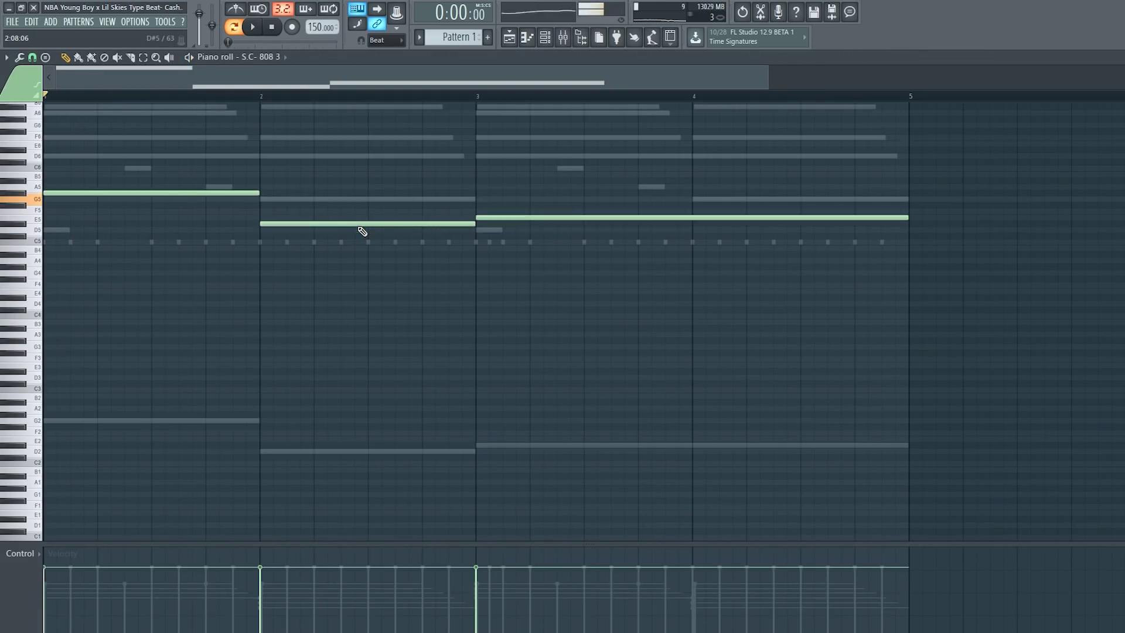
pyautogui.press('Up')
pyautogui.press('Up')
pyautogui.scroll(-1, 362, 232)
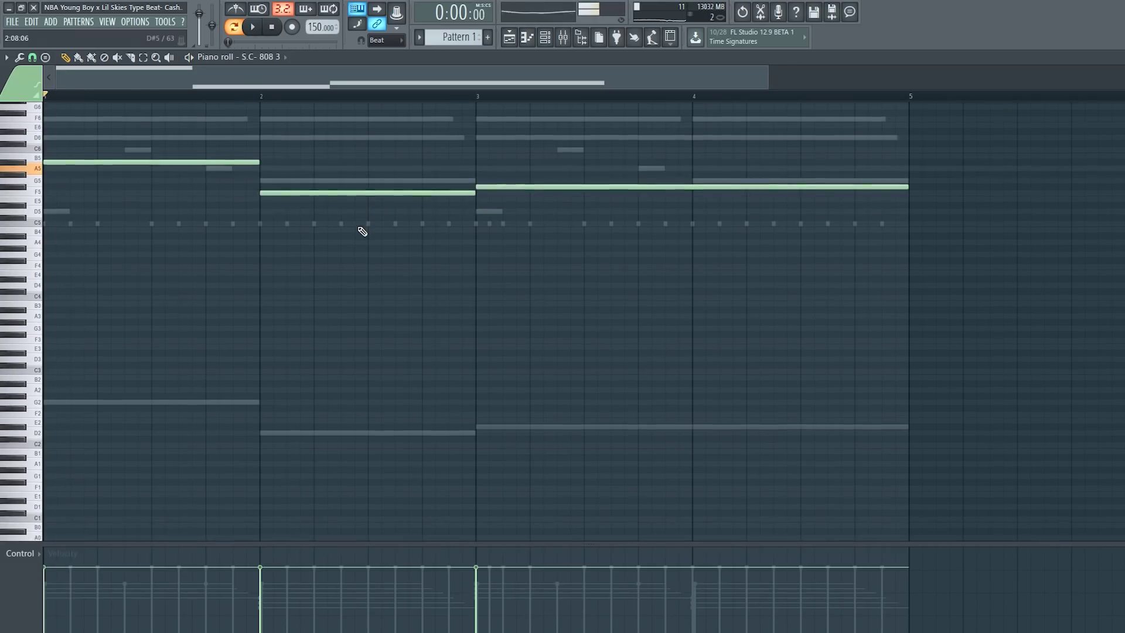
pyautogui.press('Down')
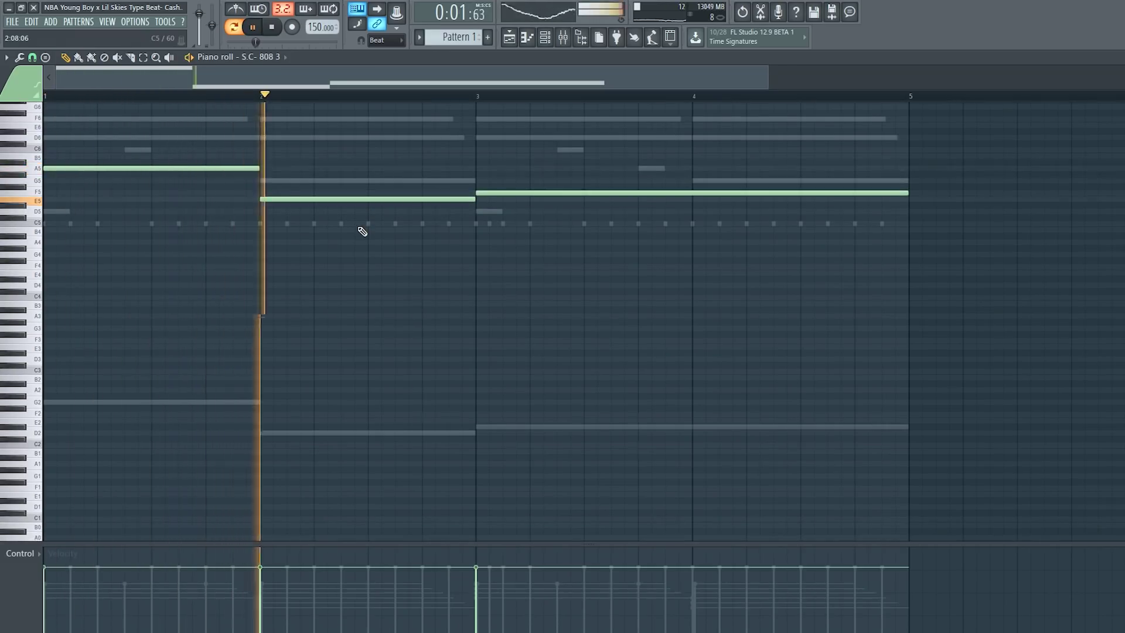
pyautogui.scroll(3, 450, 333)
pyautogui.scroll(2, 452, 334)
pyautogui.press('space')
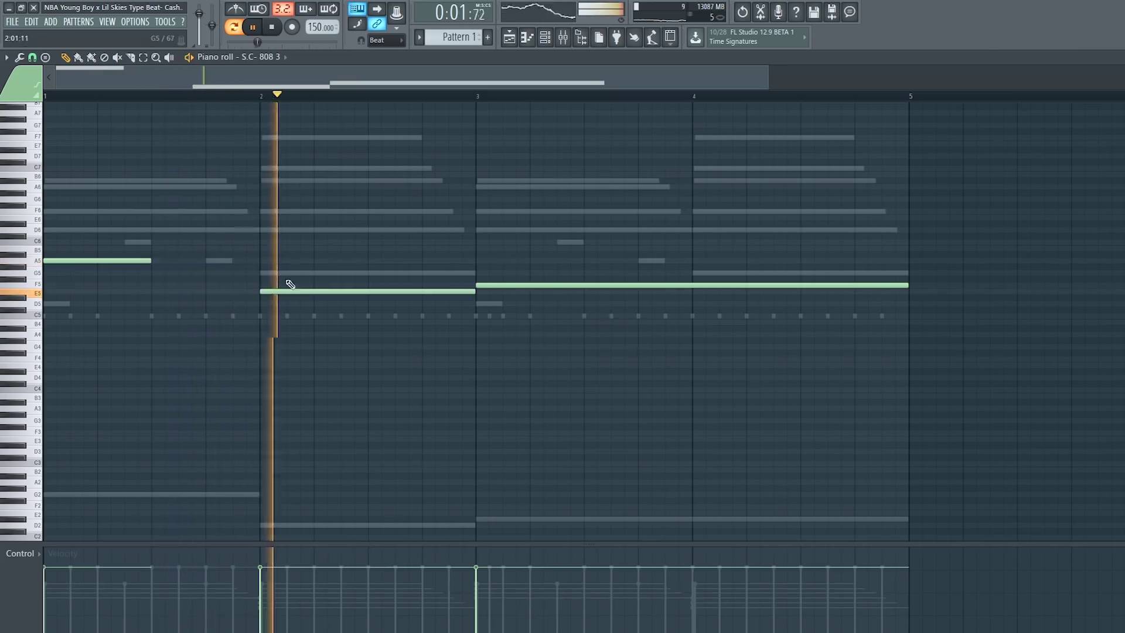
pyautogui.press('space')
pyautogui.press('space')
# - Retime and shorten the E5 and F5 notes and add a short F5 hit near the end
pyautogui.moveTo(299, 291); pyautogui.dragTo(354, 290)
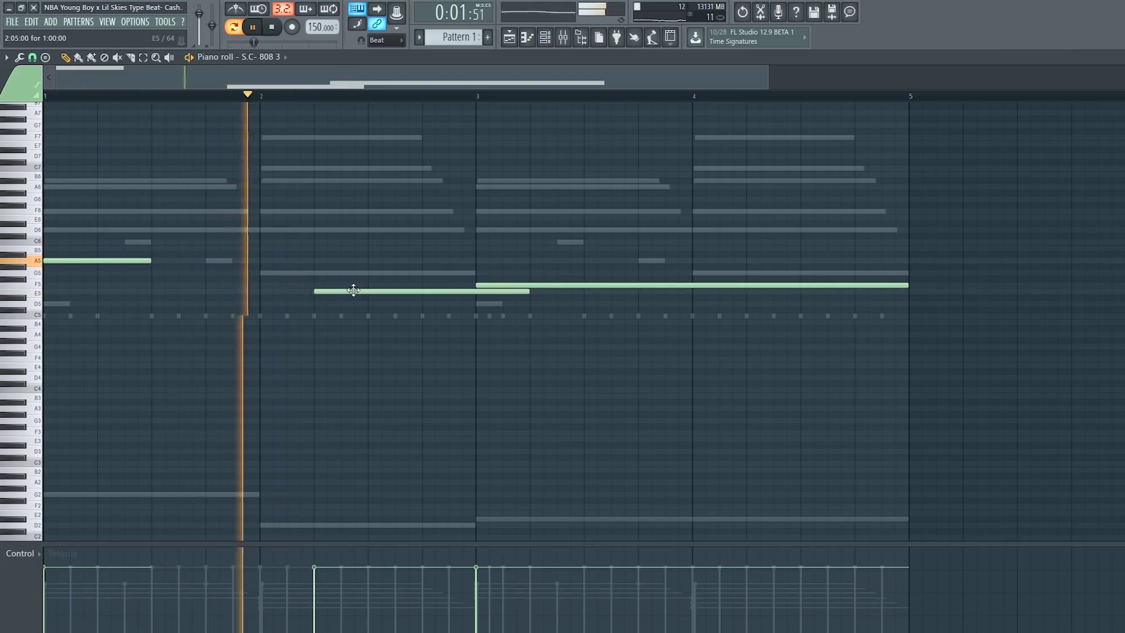
pyautogui.moveTo(528, 291); pyautogui.dragTo(473, 304)
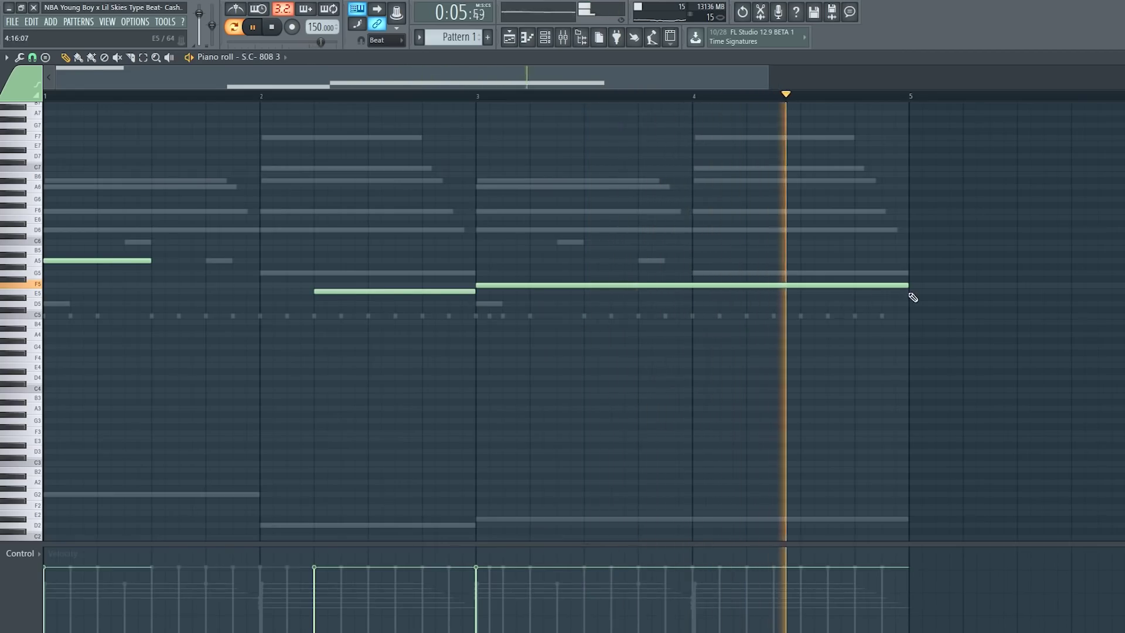
pyautogui.press('space')
pyautogui.press('space')
pyautogui.moveTo(908, 288)
pyautogui.mouseDown()
pyautogui.moveTo(743, 287)
pyautogui.moveTo(1017, 284)
pyautogui.mouseUp()
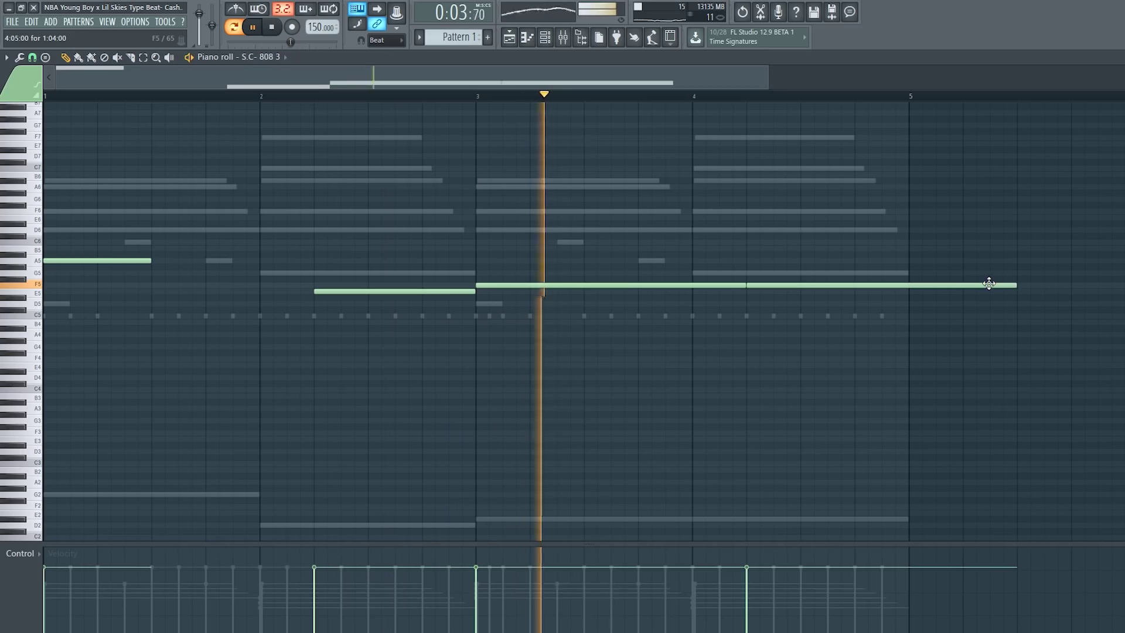
pyautogui.moveTo(1017, 284); pyautogui.dragTo(828, 341)
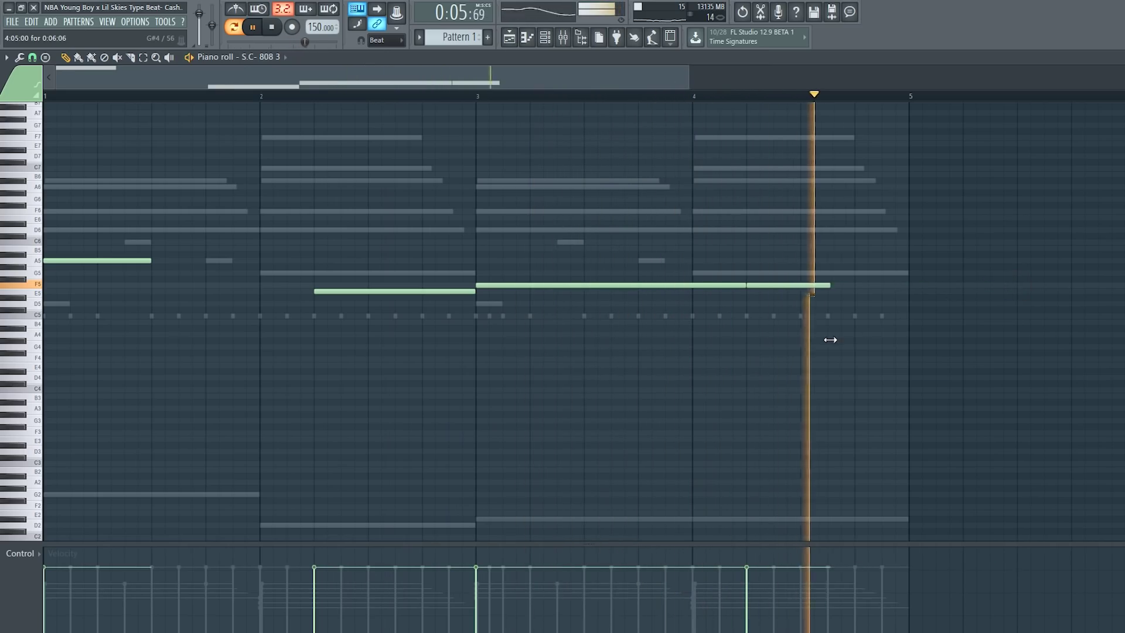
pyautogui.click(831, 286)
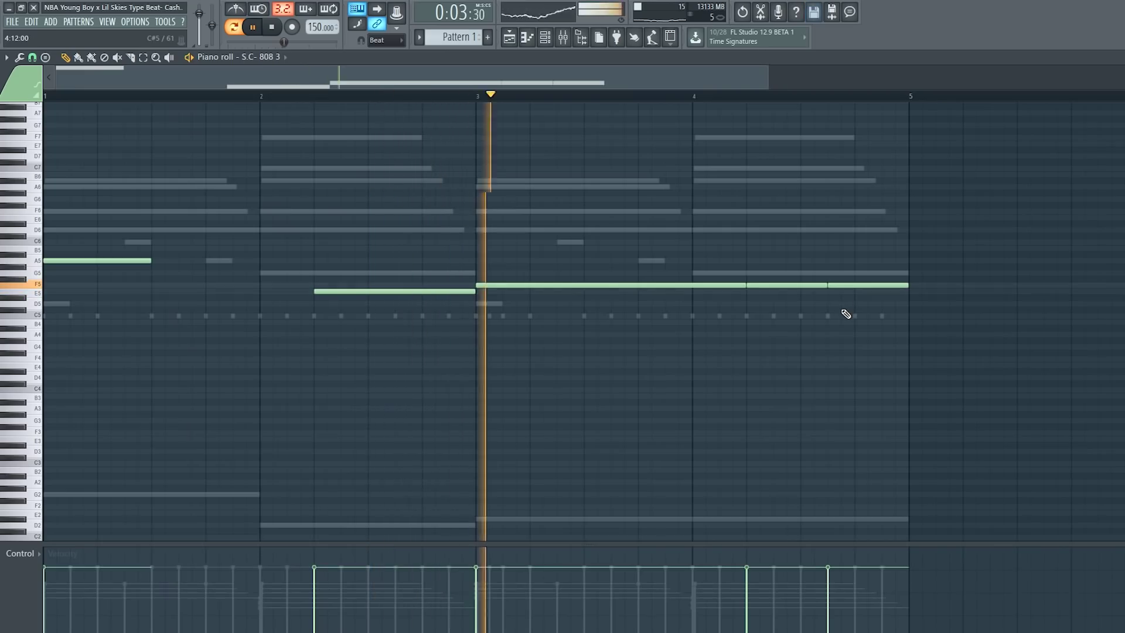
pyautogui.hotkey('shift', 'r')
pyautogui.press('Return')
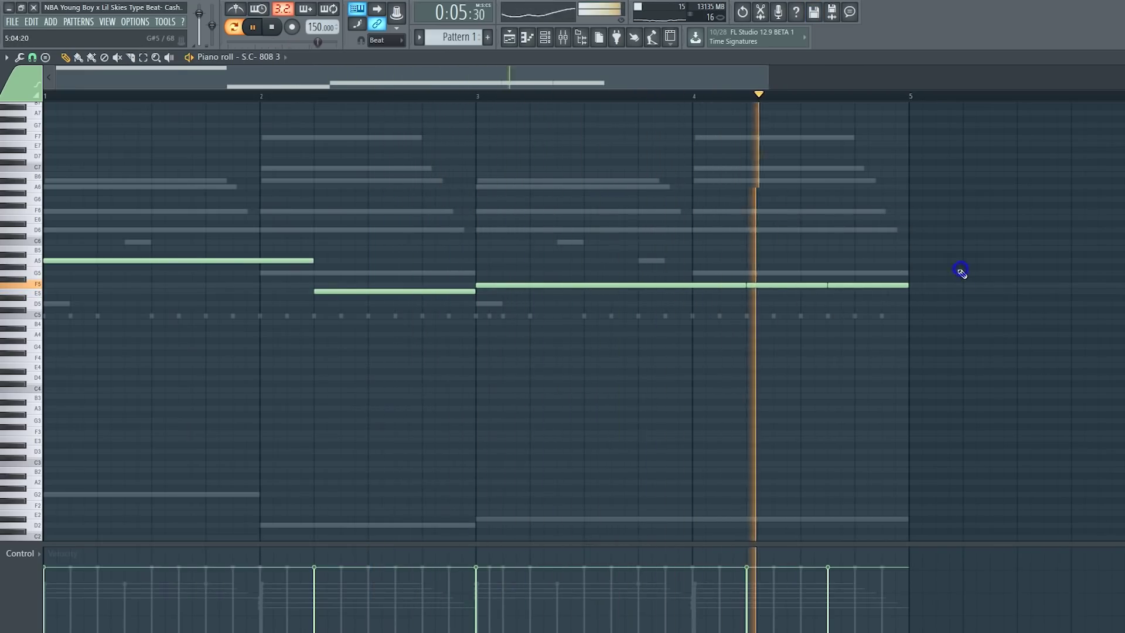
# - Bring up the channel rack and briefly inspect the S.C- 808 3 channel settings
pyautogui.click(545, 37)
pyautogui.rightClick(141, 231)
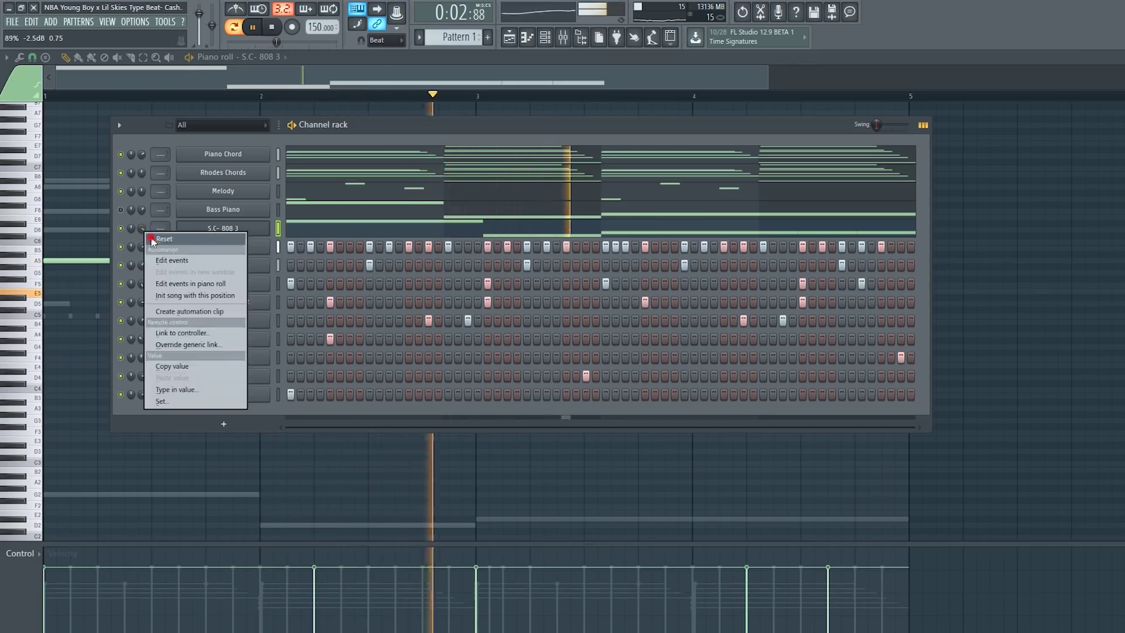
pyautogui.press('Escape')
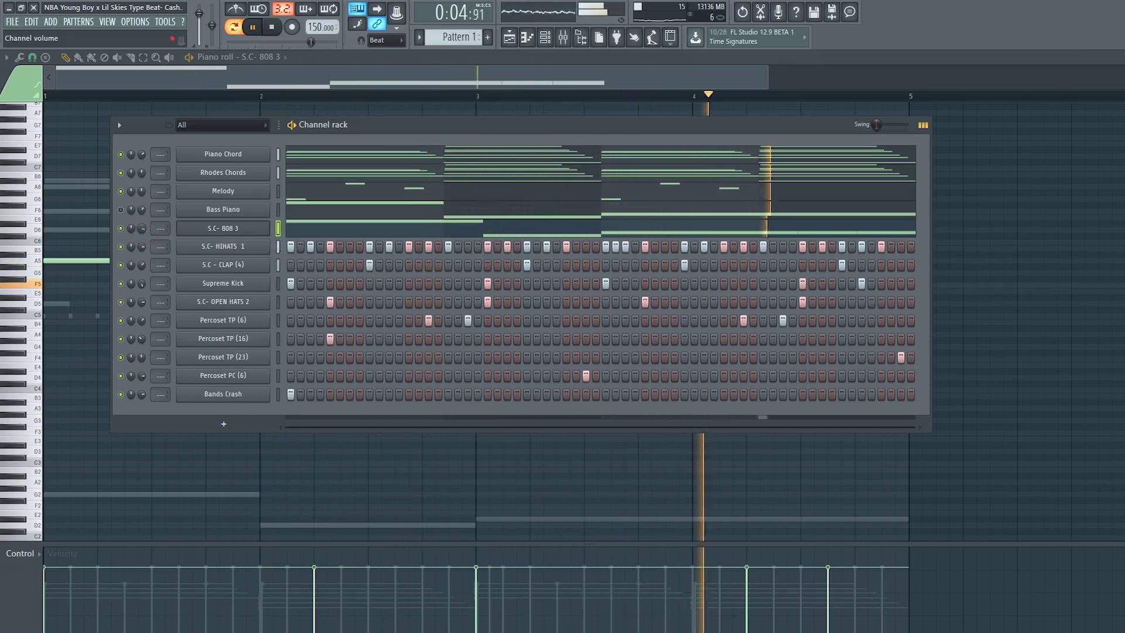
pyautogui.click(214, 231)
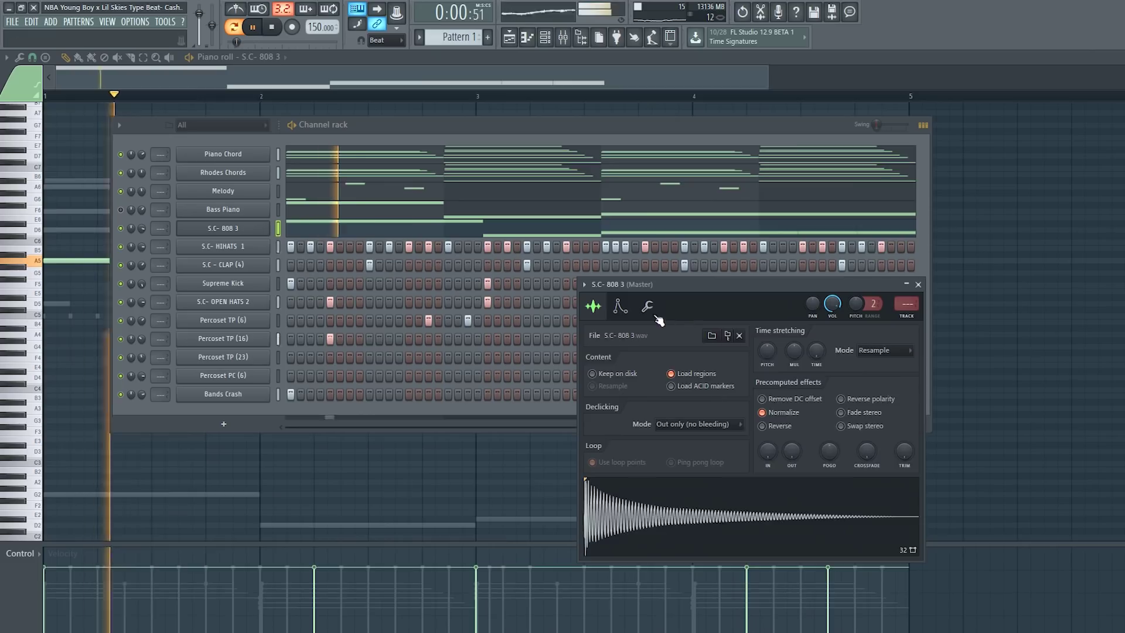
pyautogui.click(648, 306)
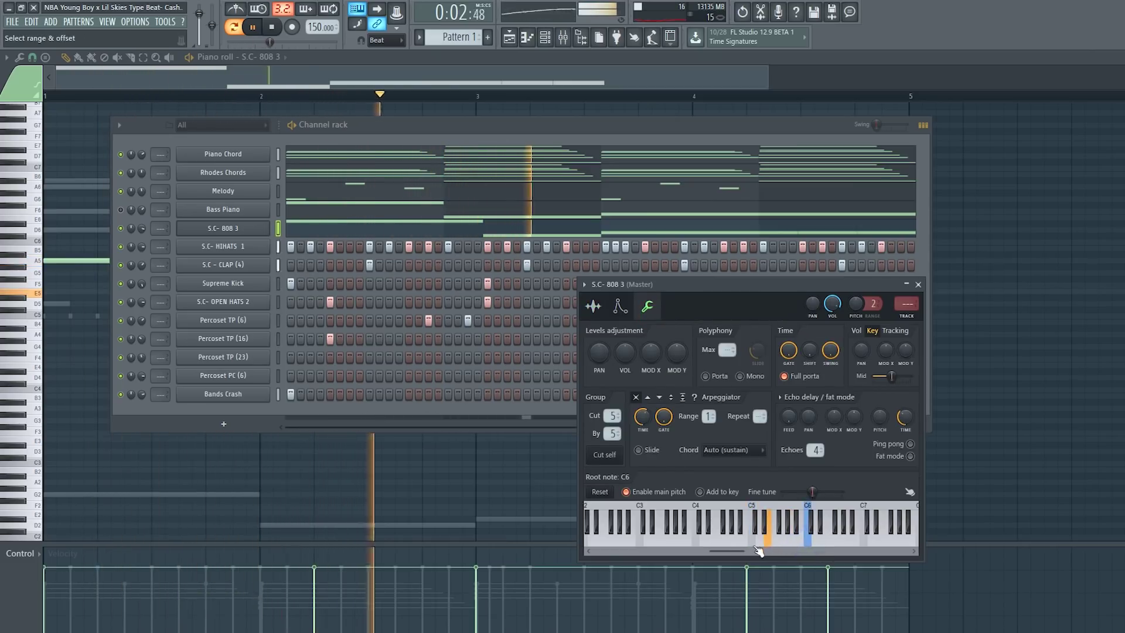
pyautogui.click(220, 227)
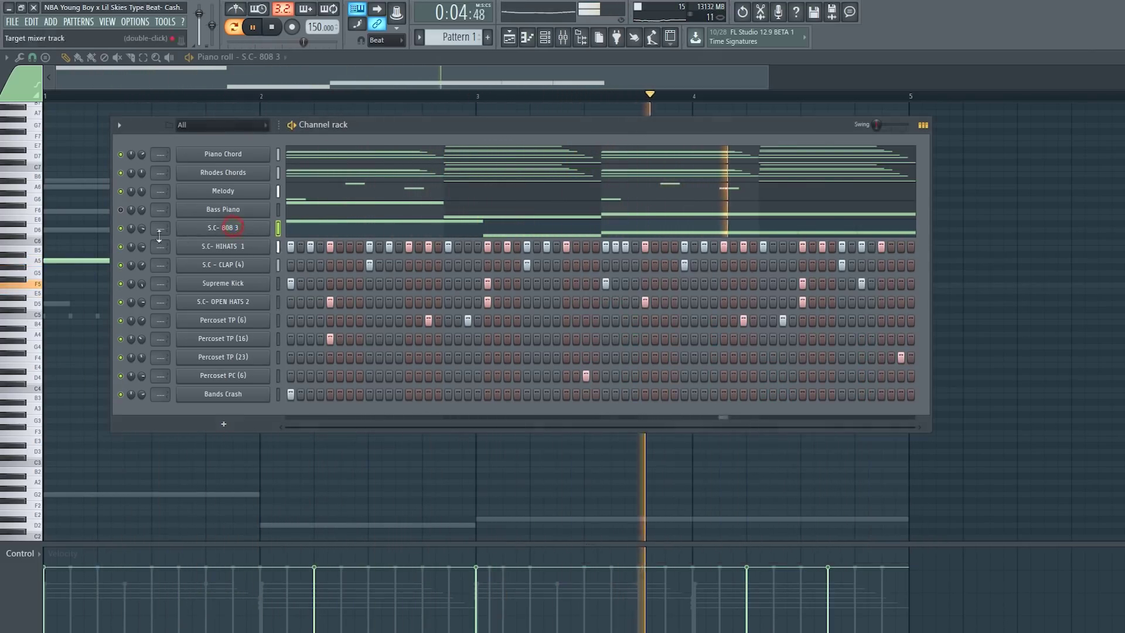
# - Audition parts by muting the 808 and Melody channels, leaving all channels unmuted with playback stopped
pyautogui.click(121, 227)
pyautogui.click(120, 210)
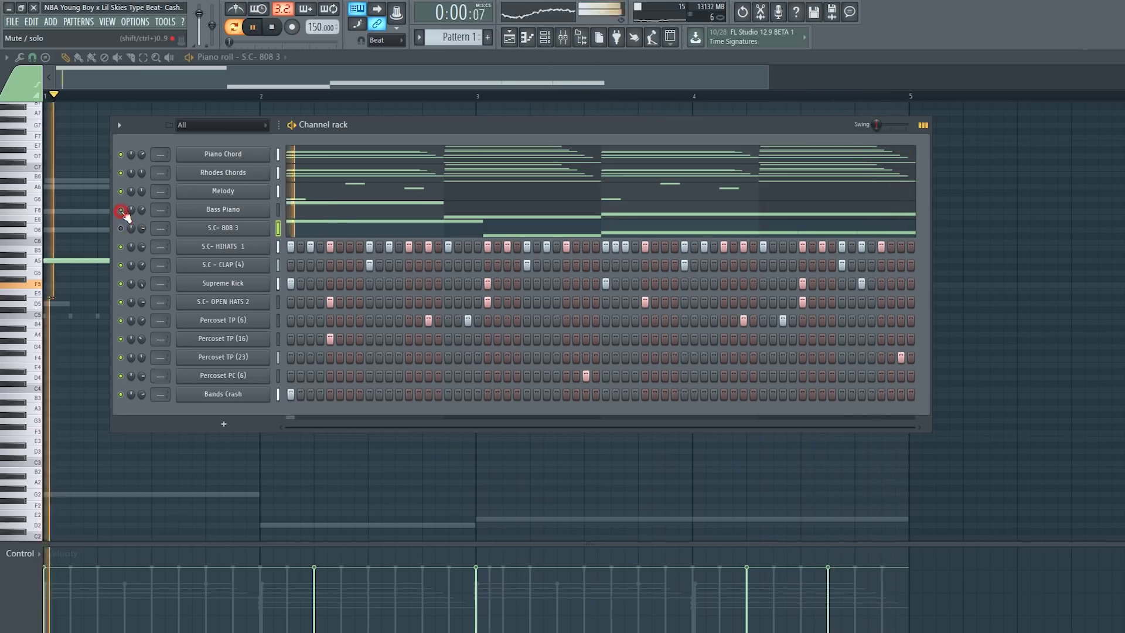
pyautogui.press('space')
pyautogui.press('space')
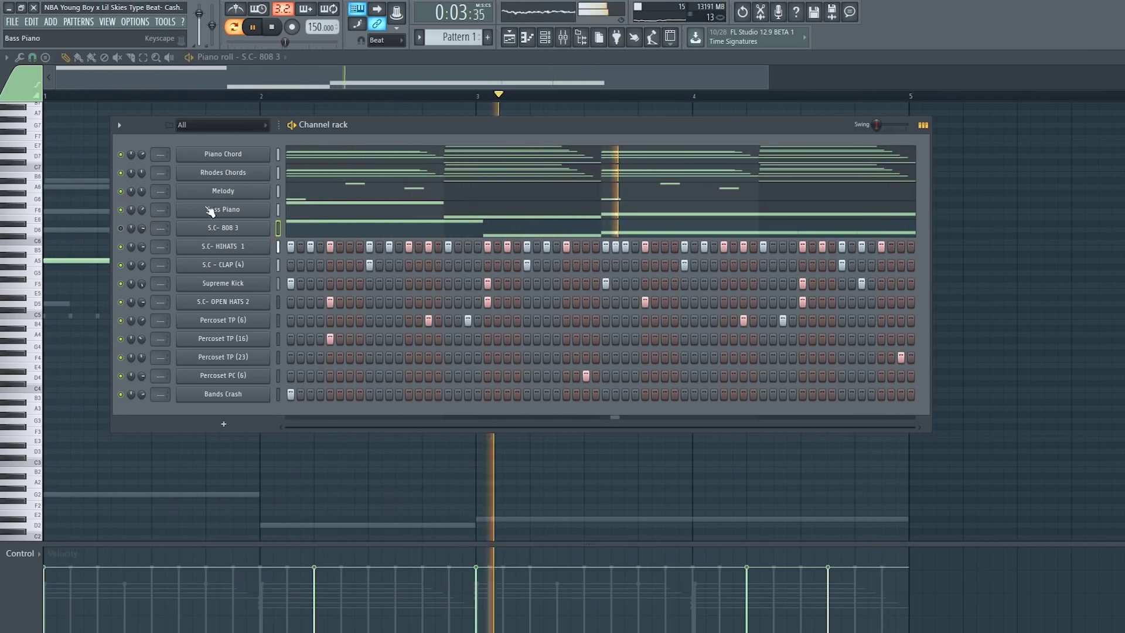
pyautogui.click(121, 191)
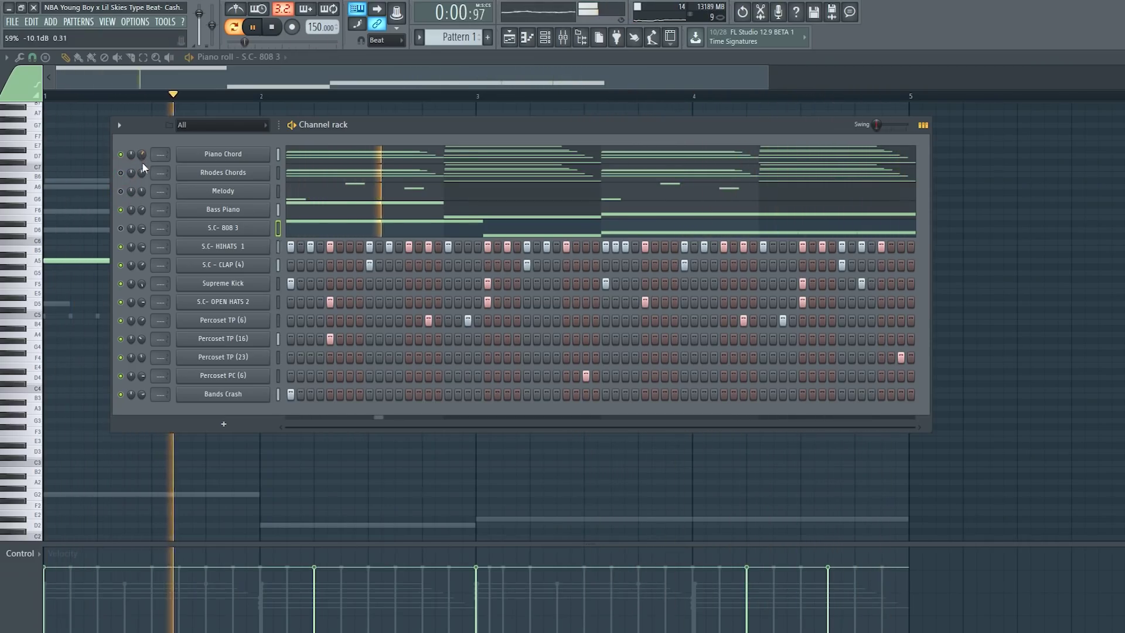
pyautogui.click(121, 228)
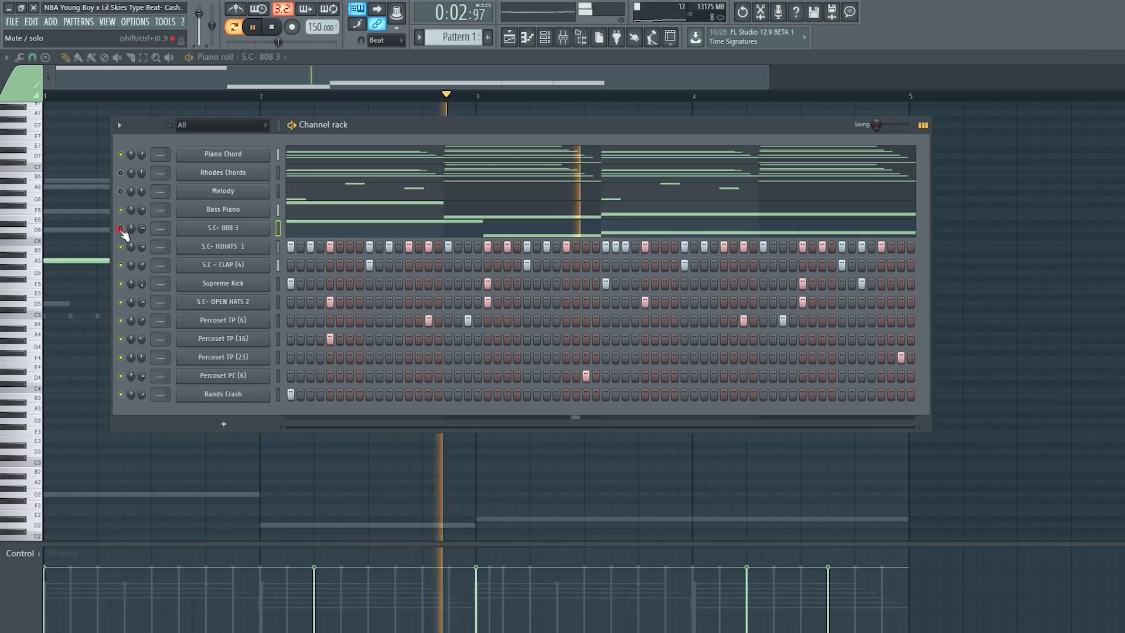
pyautogui.click(120, 191)
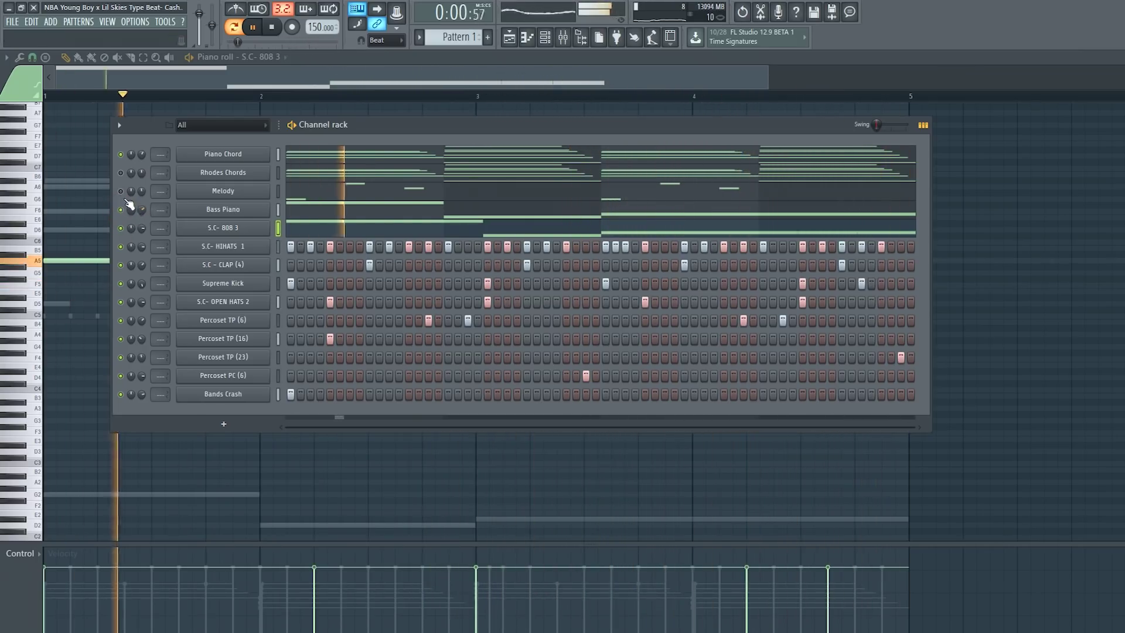
pyautogui.click(121, 191)
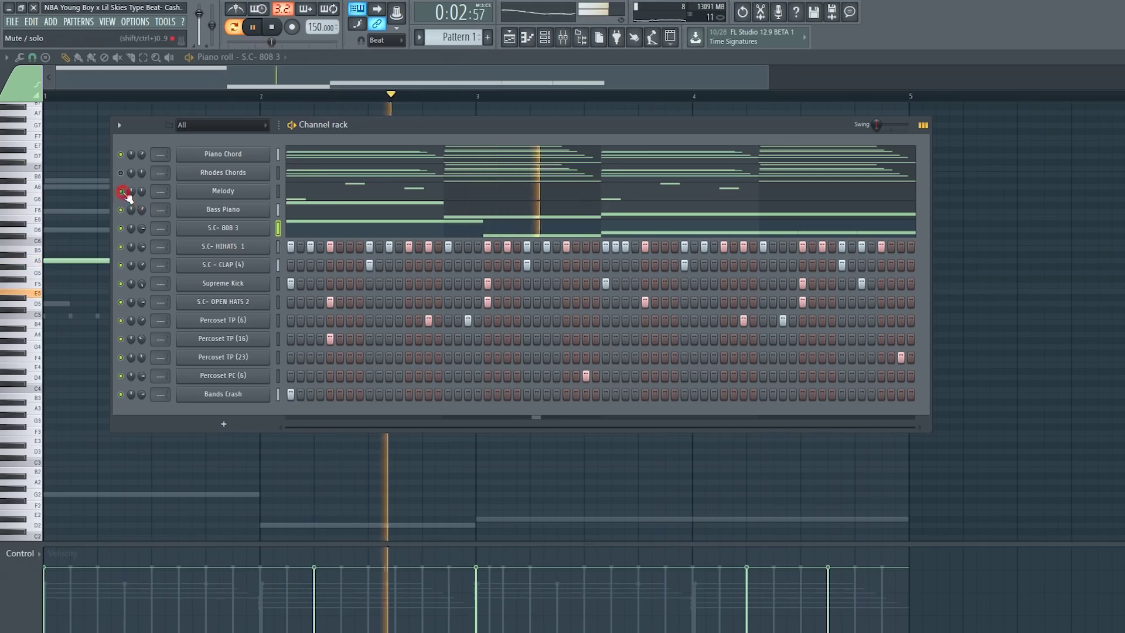
pyautogui.press('space')
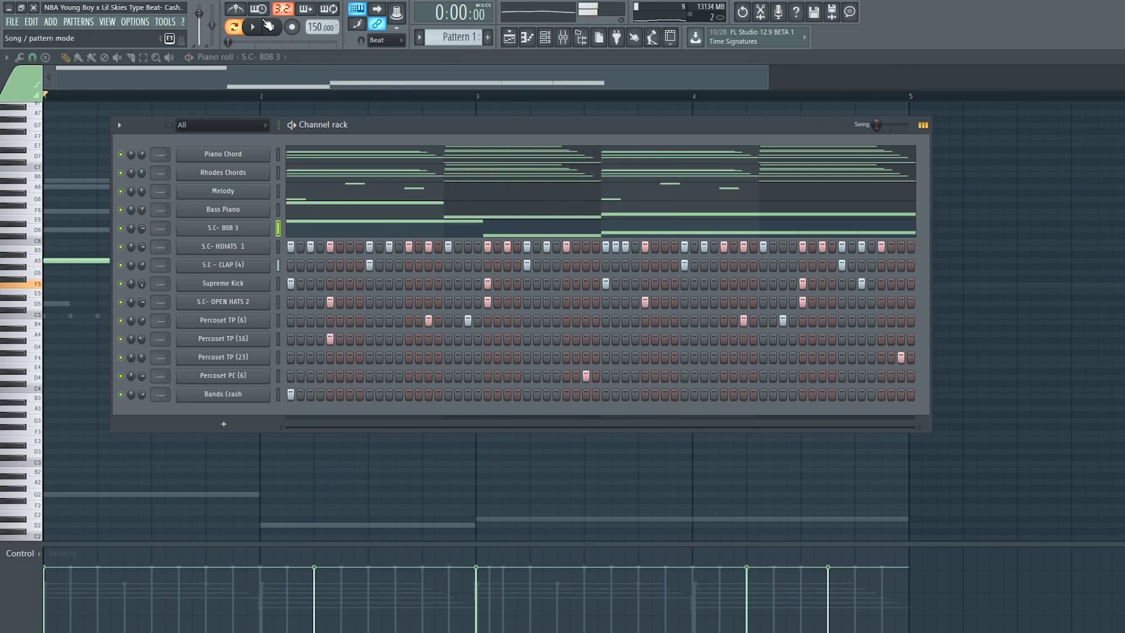